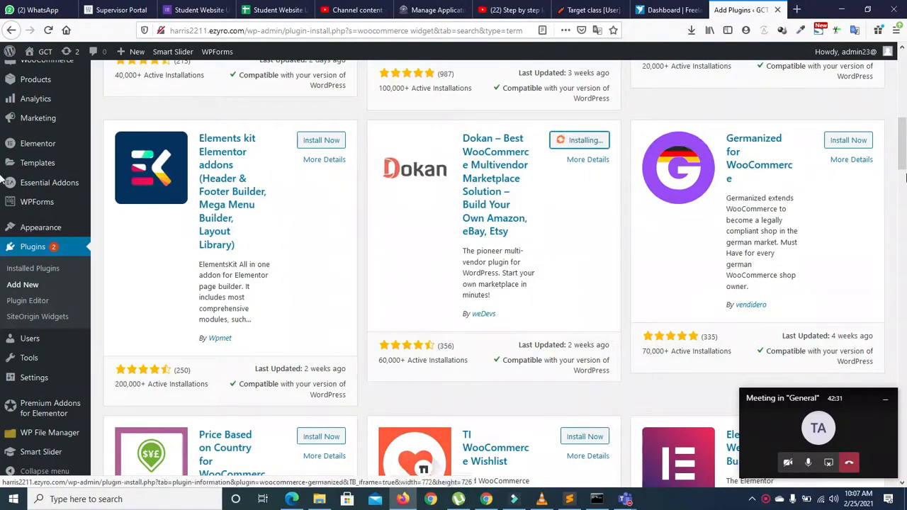
Step: Scroll the woocommerce widget results and open the WooCommerce Product Filter by WooBeWoo details
scroll(904, 193, "down", 3)
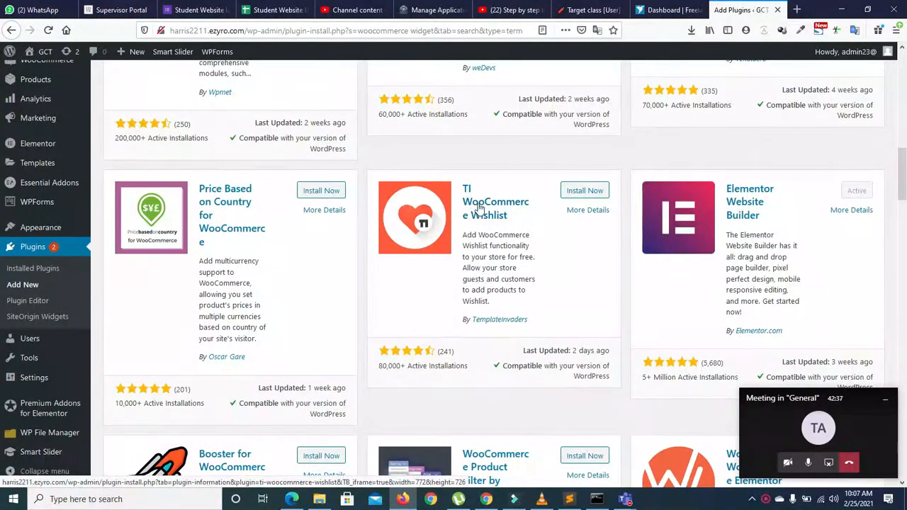
left_click_drag(906, 164, 901, 191)
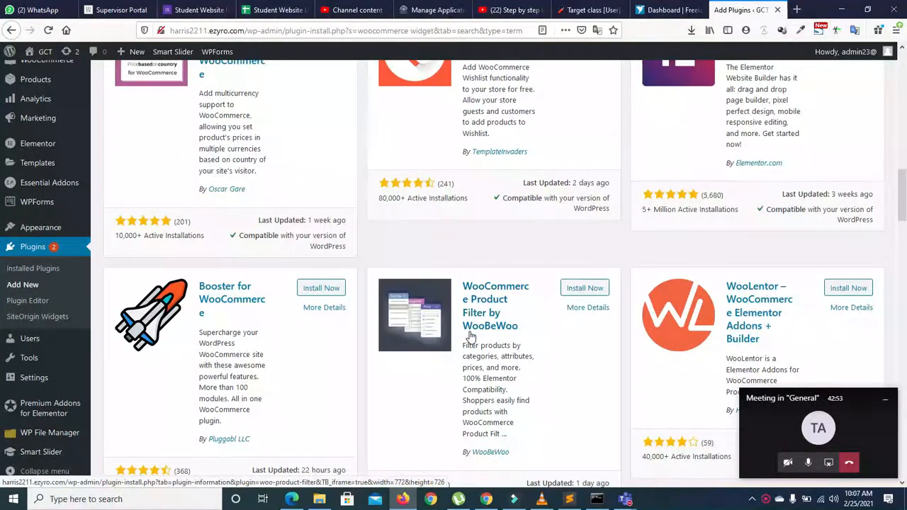
left_click(484, 302)
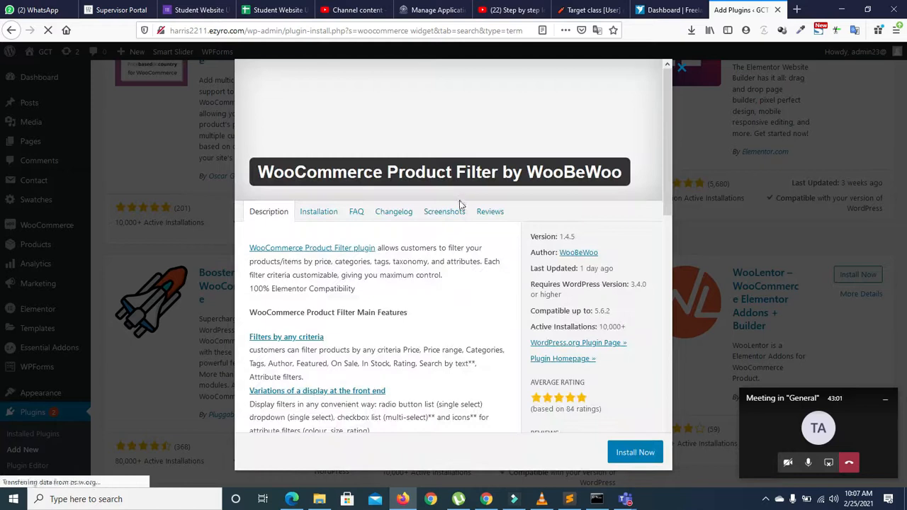
Step: Browse the WooBeWoo filter plugin's Screenshots, then close its details dialog
left_click(447, 211)
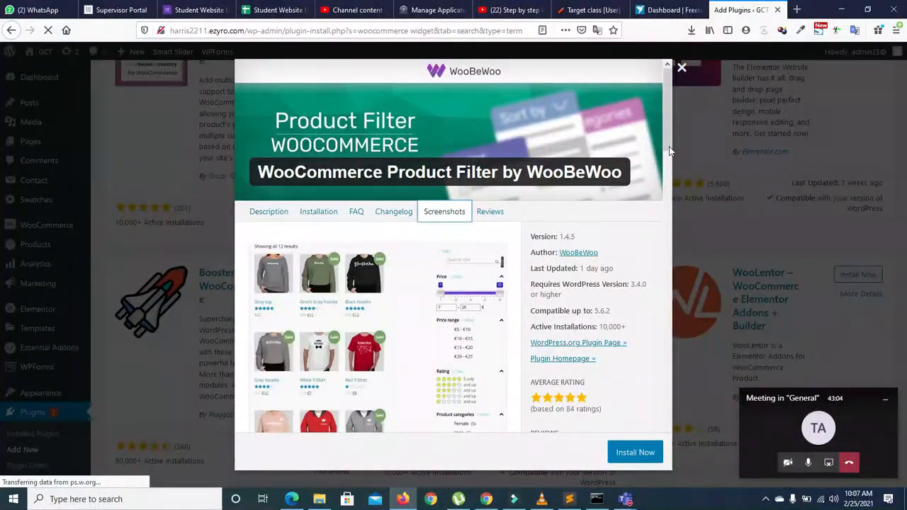
scroll(429, 240, "down", 2)
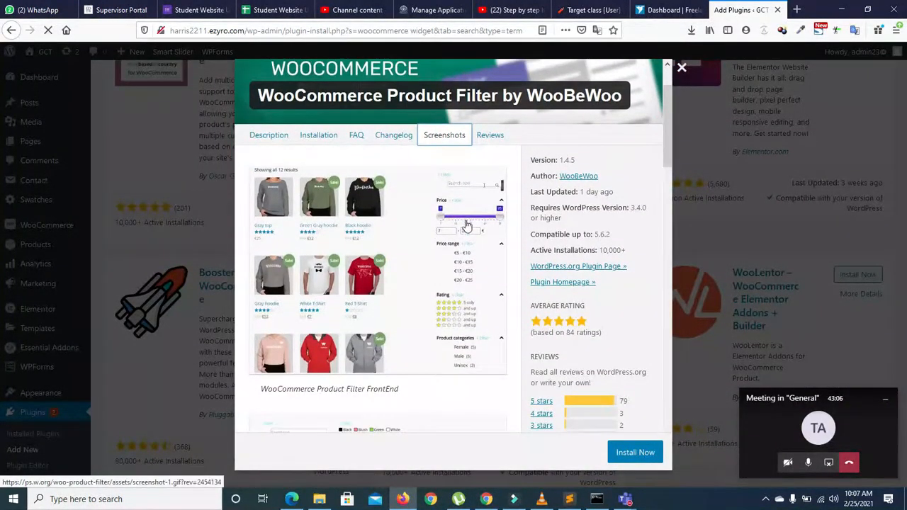
left_click_drag(665, 112, 667, 424)
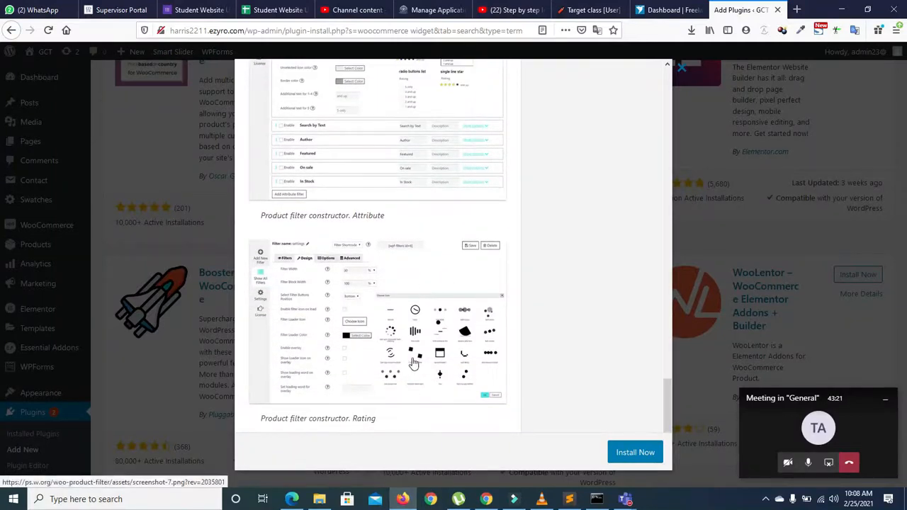
left_click(681, 67)
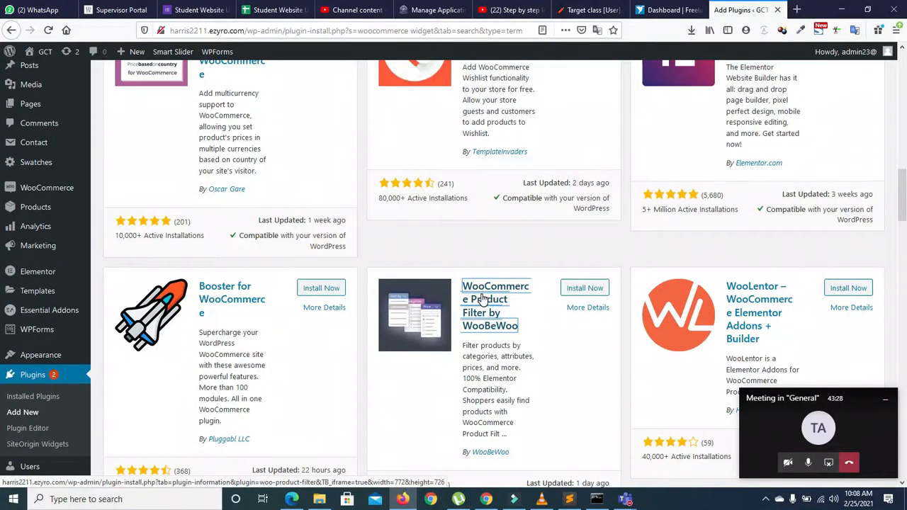
Step: Activate the Dokan plugin from its card in the search results
scroll(3, 170, "up", 5)
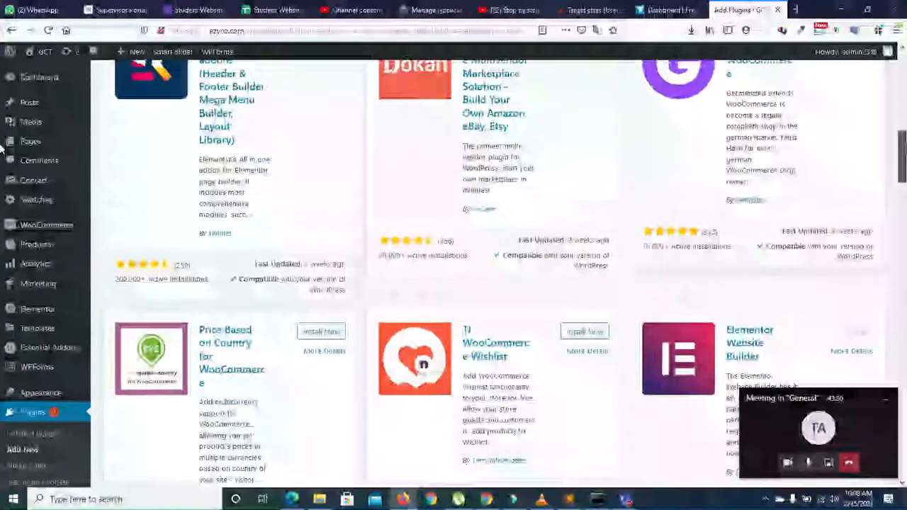
left_click_drag(903, 134, 903, 121)
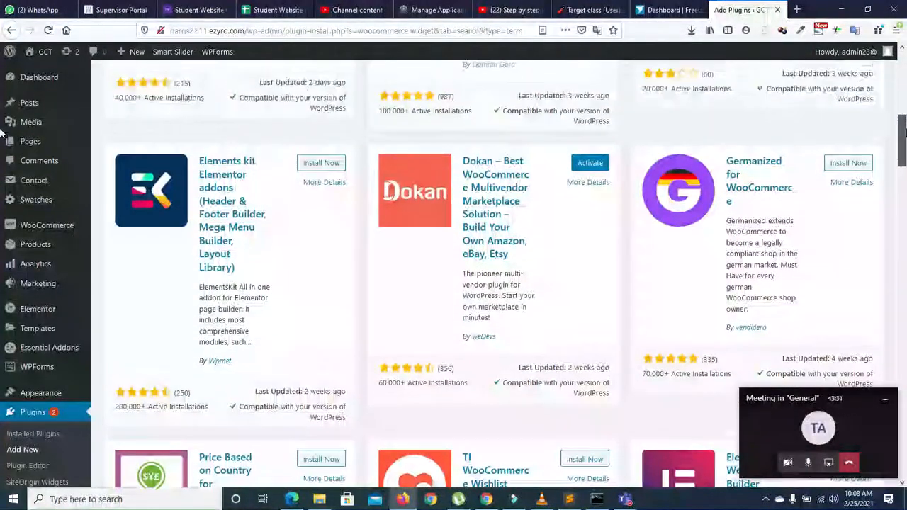
left_click(590, 163)
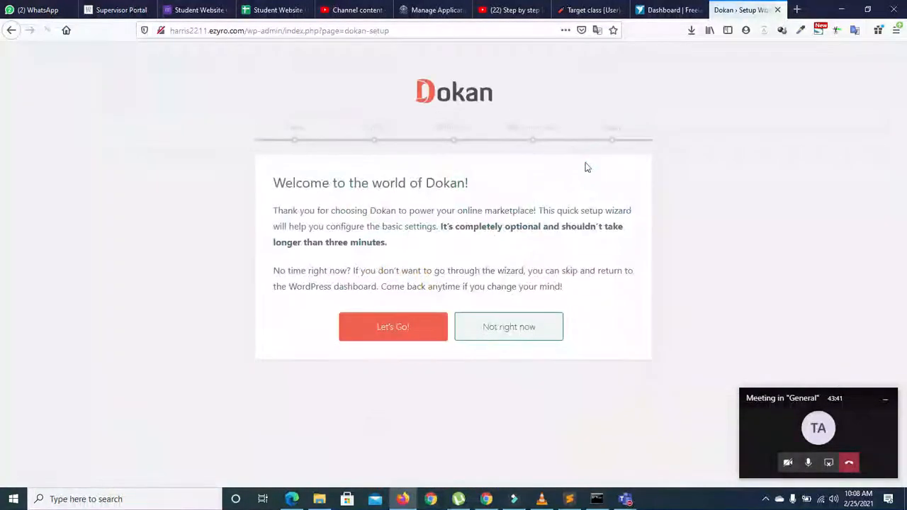
Step: Start the Dokan wizard and pass the Store step keeping default URL, Vendor fee recipient and map settings
left_click(388, 330)
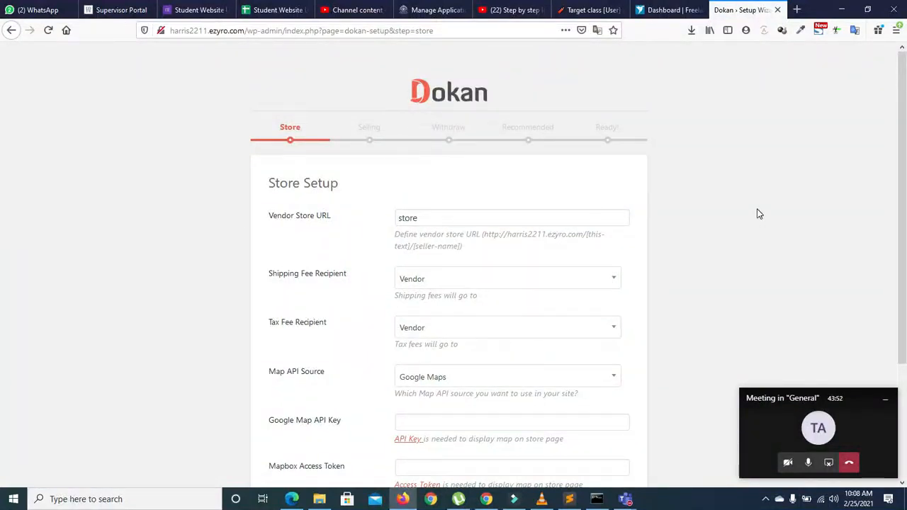
scroll(4, 213, "down", 2)
left_click(421, 132)
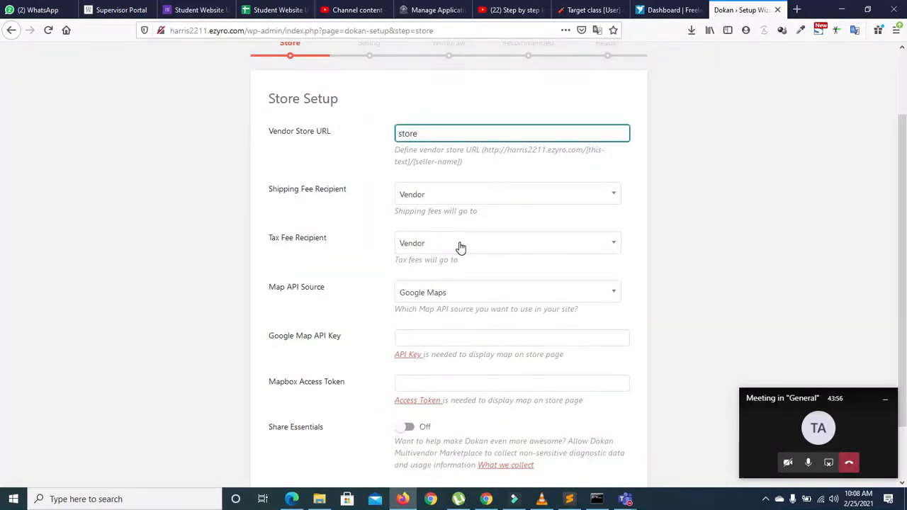
left_click(458, 195)
left_click(457, 196)
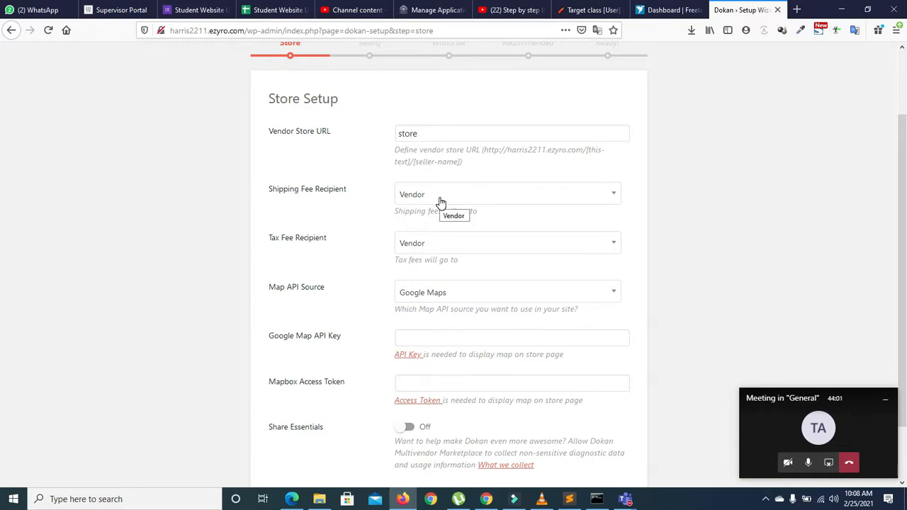
left_click_drag(903, 167, 906, 251)
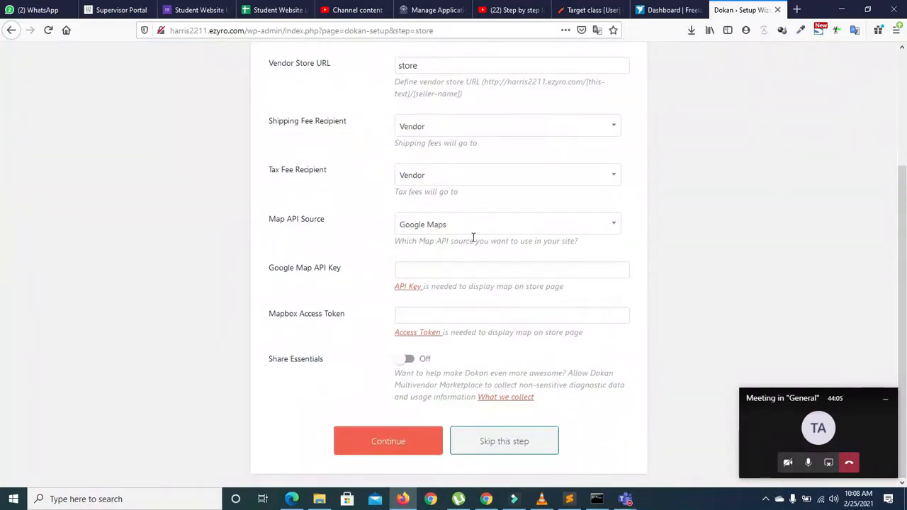
left_click(440, 271)
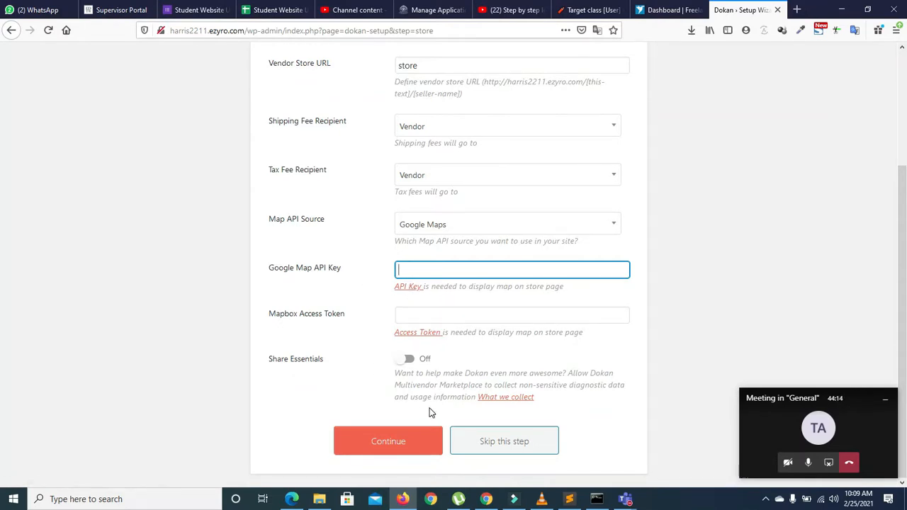
left_click(413, 442)
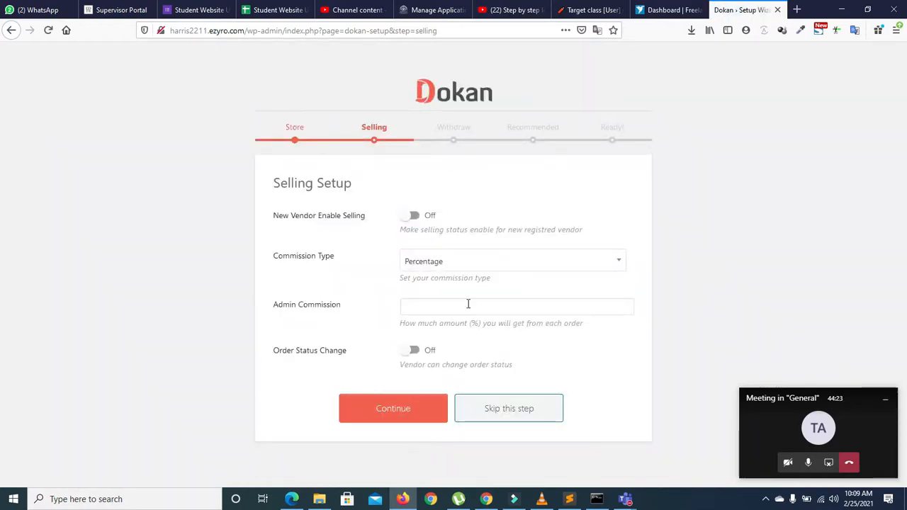
Step: Keep Percentage as the commission type and the default Admin Commission, then continue
left_click(445, 264)
left_click(447, 267)
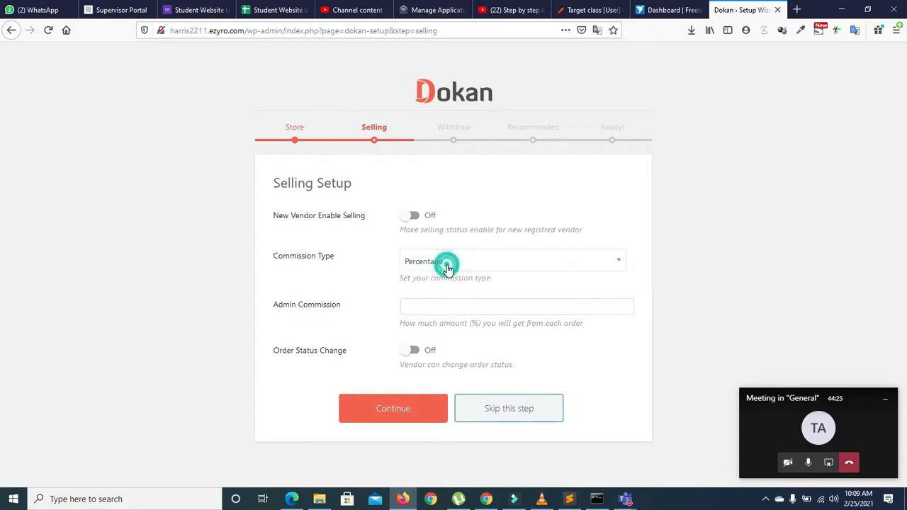
left_click(437, 268)
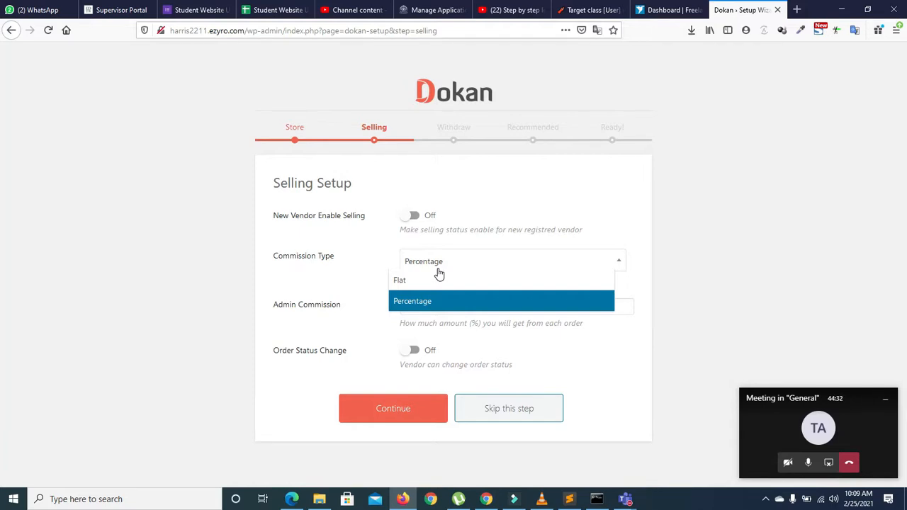
left_click(439, 272)
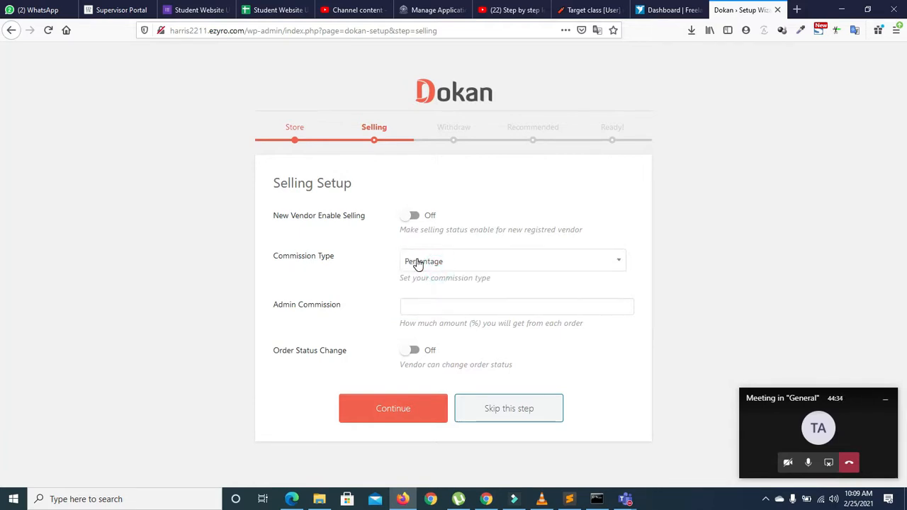
left_click(414, 307)
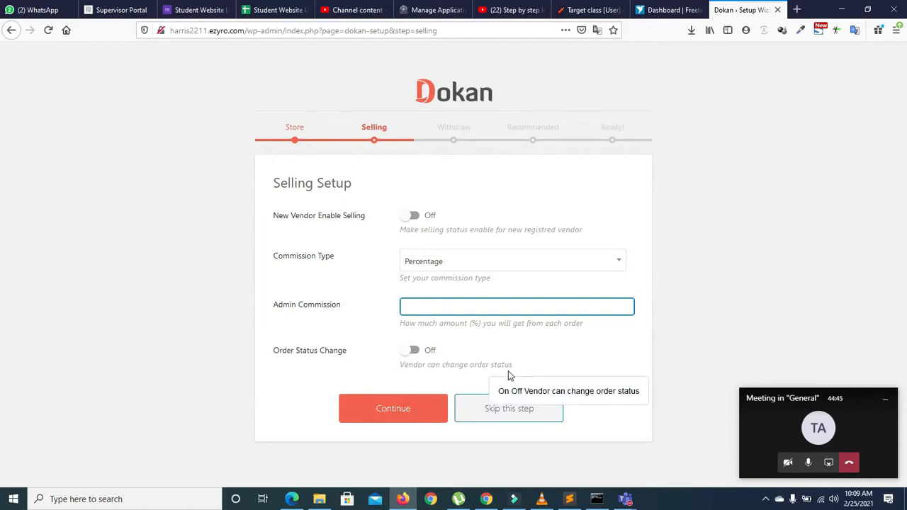
left_click(377, 407)
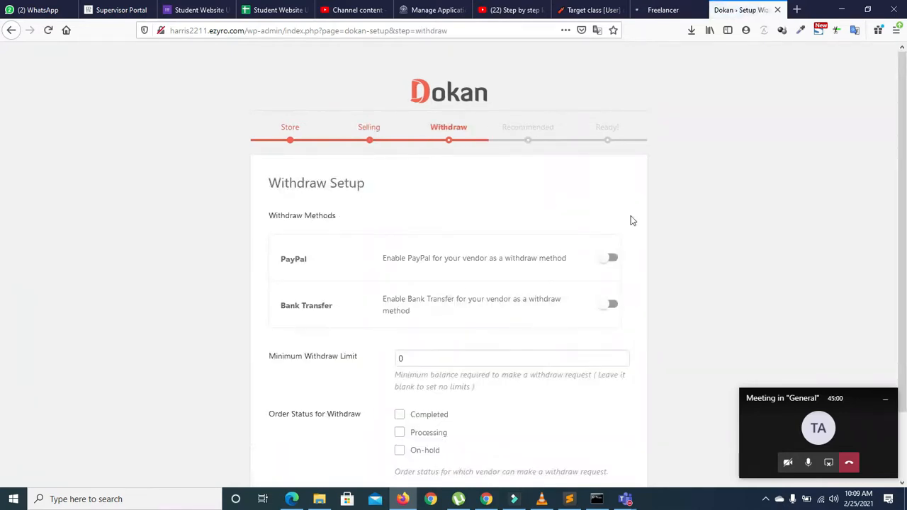
left_click_drag(903, 85, 905, 174)
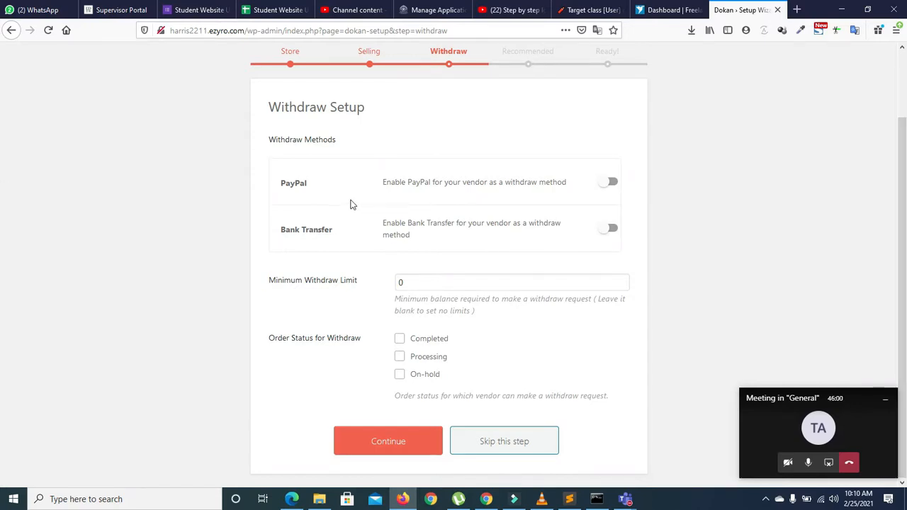
Step: Set minimum withdraw limit to 100, allow Completed orders, enable Bank Transfer, and continue
double_click(417, 284)
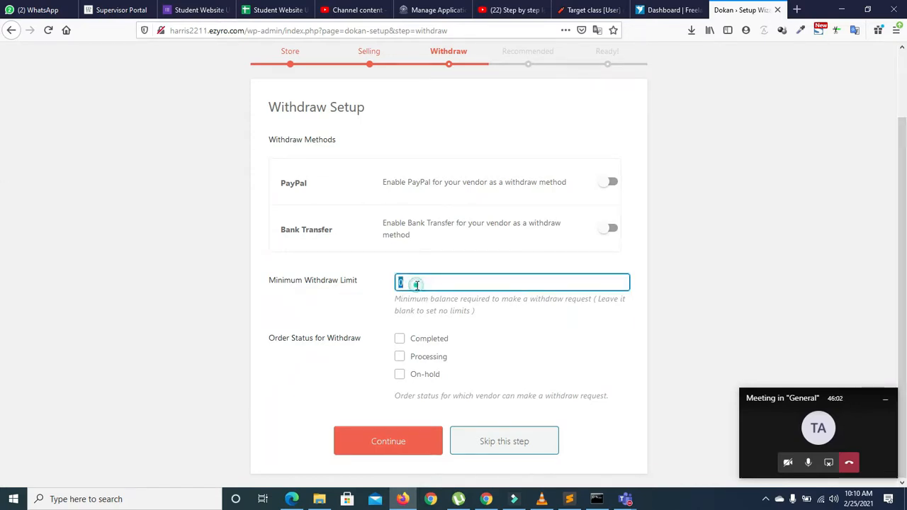
key("BackSpace")
left_click(400, 343)
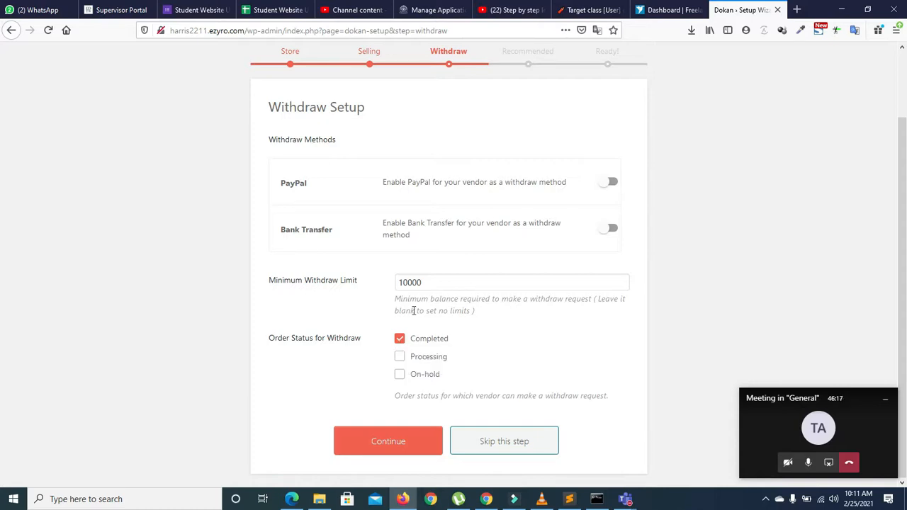
left_click(435, 281)
key("BackSpace")
key("BackSpace")
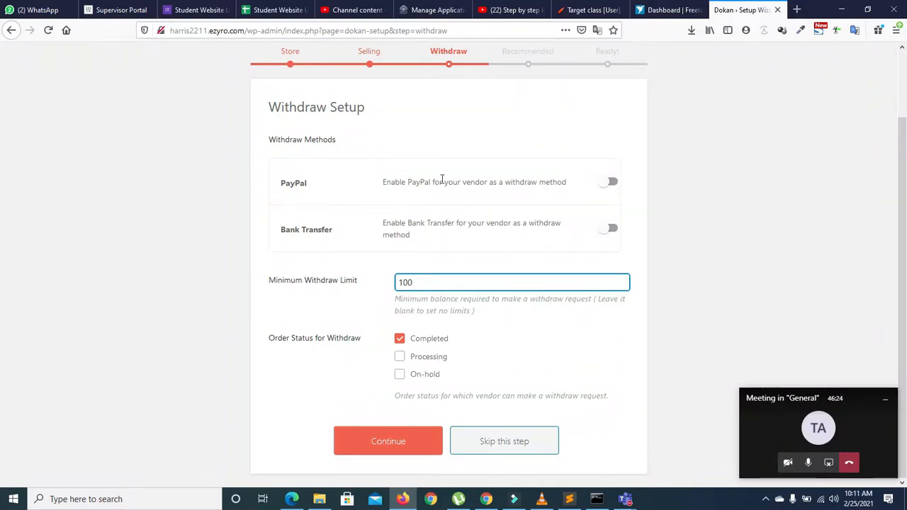
left_click(608, 229)
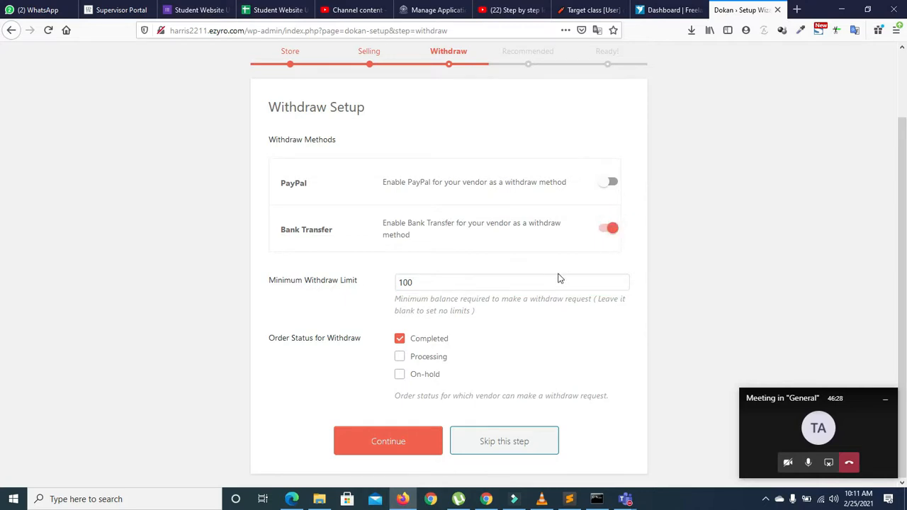
left_click(397, 438)
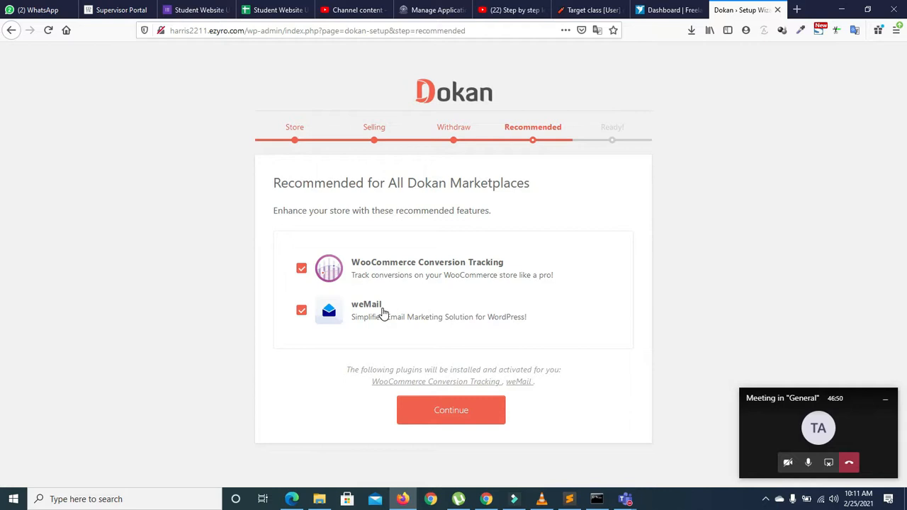
Step: Untick weMail and WooCommerce Conversion Tracking, finish the wizard, and go to the Dokan Dashboard
left_click(303, 315)
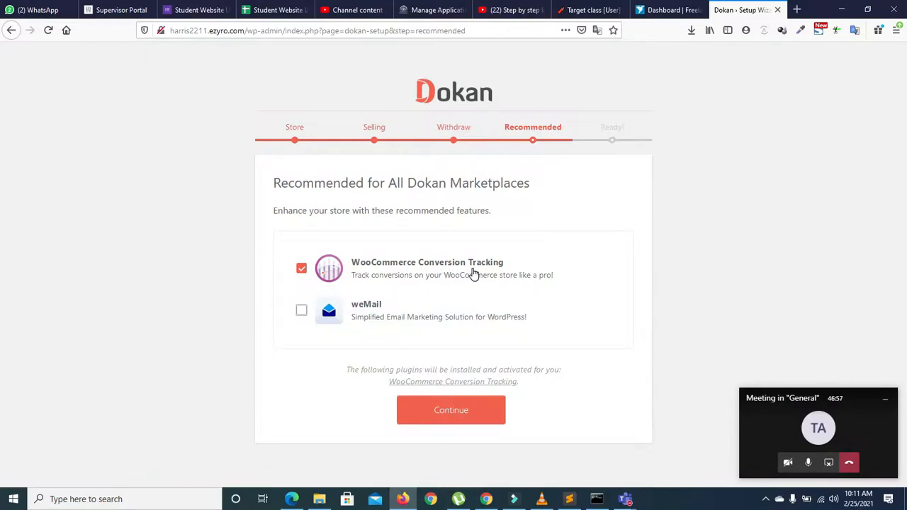
left_click(301, 269)
left_click(444, 386)
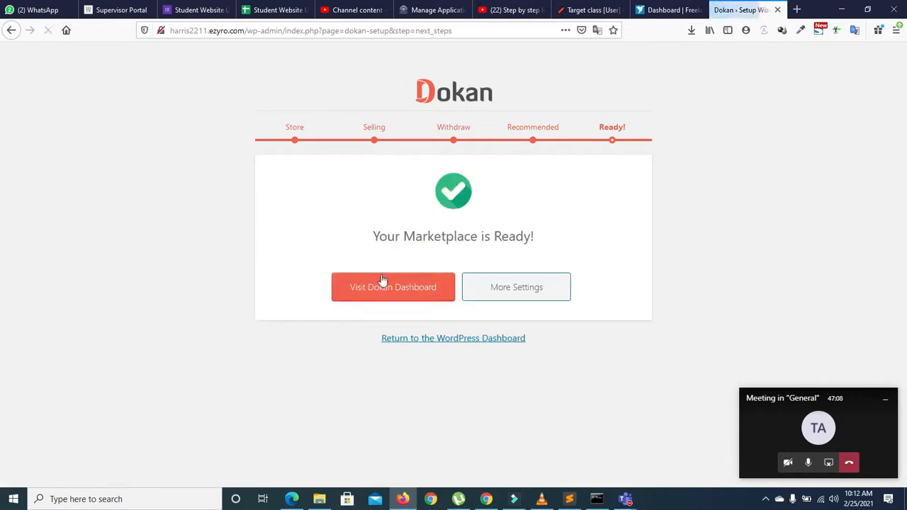
left_click(420, 293)
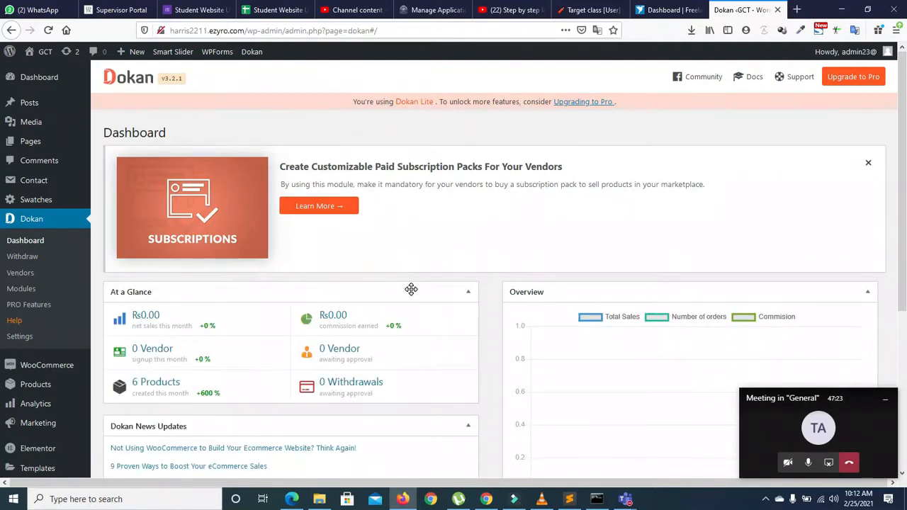
Step: Open the site's front end in a new browser tab
left_click_drag(904, 186, 889, 102)
right_click(41, 53)
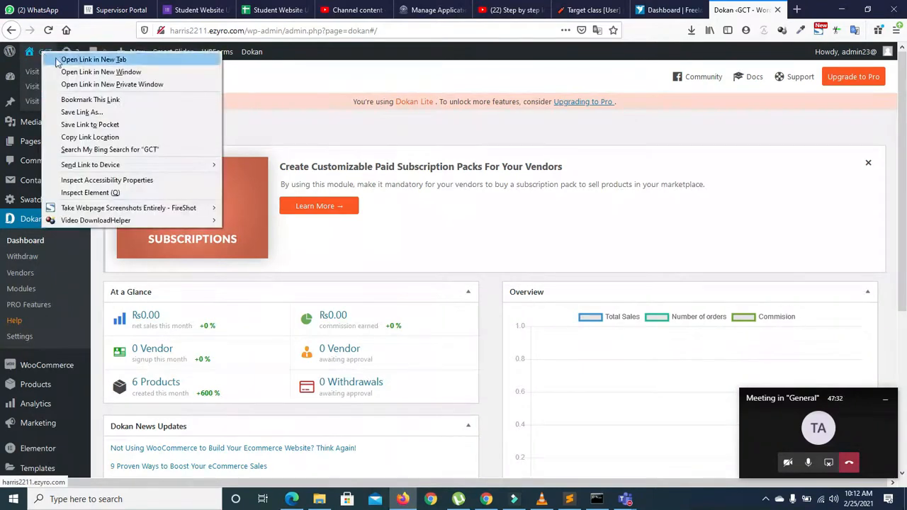
left_click(57, 61)
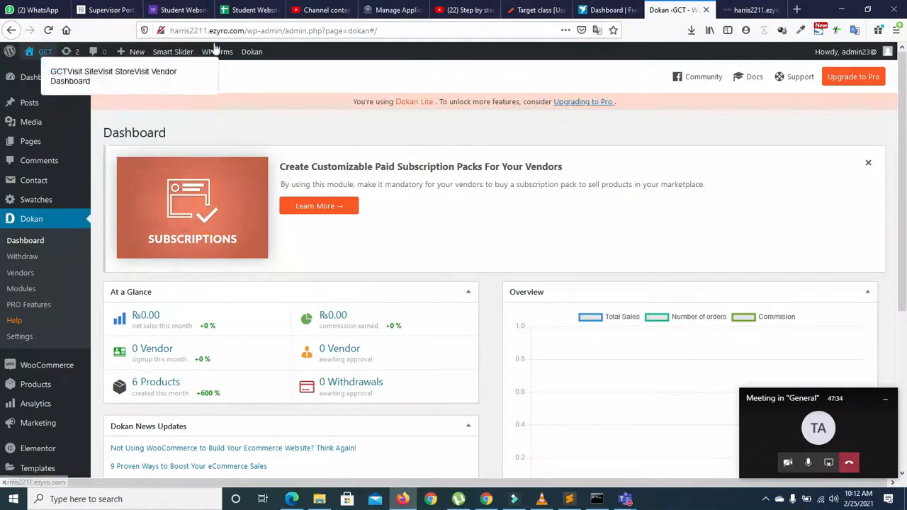
left_click(748, 10)
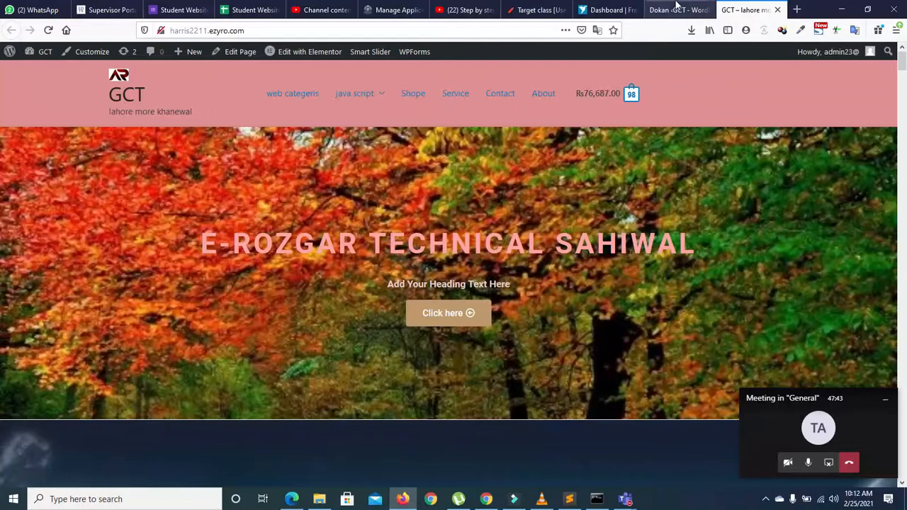
Step: Back in the Dokan tab, open Appearance > Customize in a new tab
left_click(677, 10)
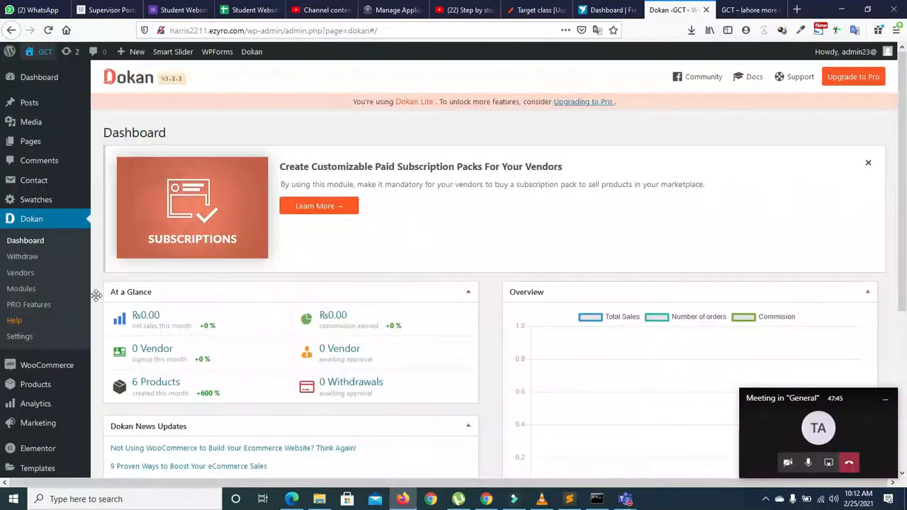
mouse_move(63, 375)
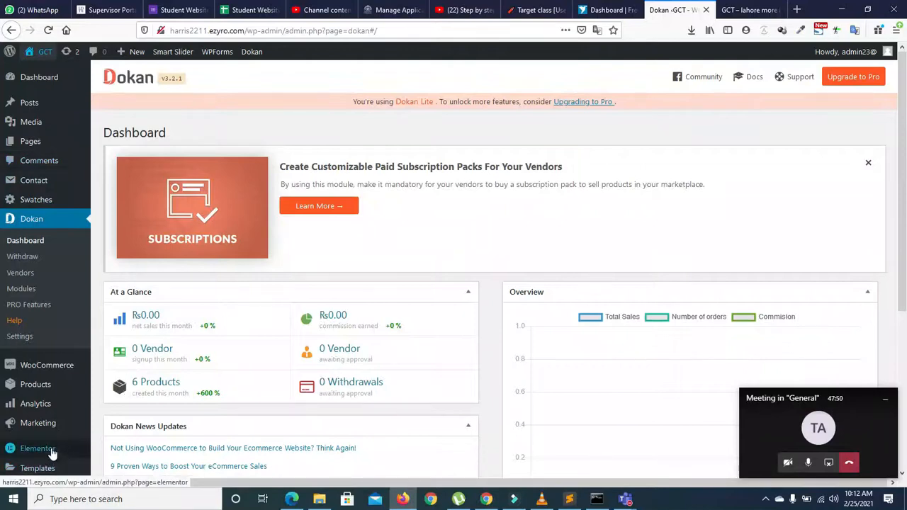
mouse_move(38, 365)
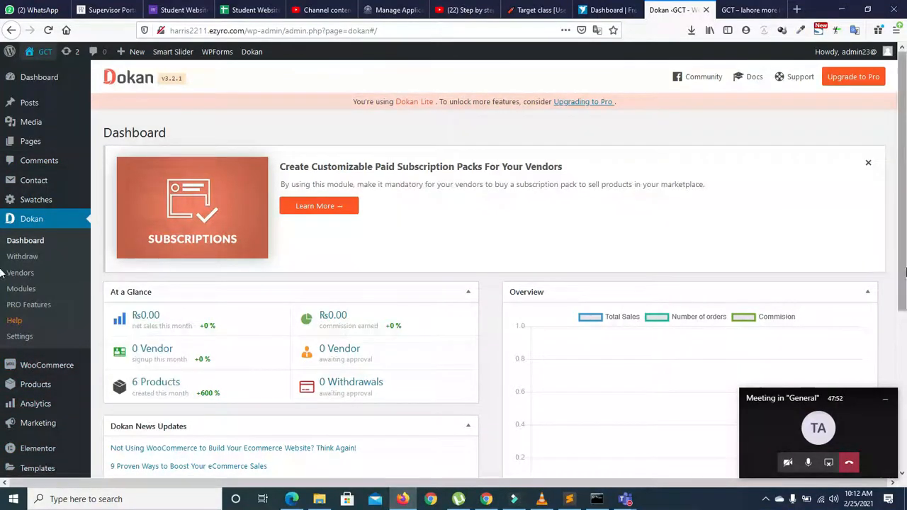
scroll(488, 319, "down", 3)
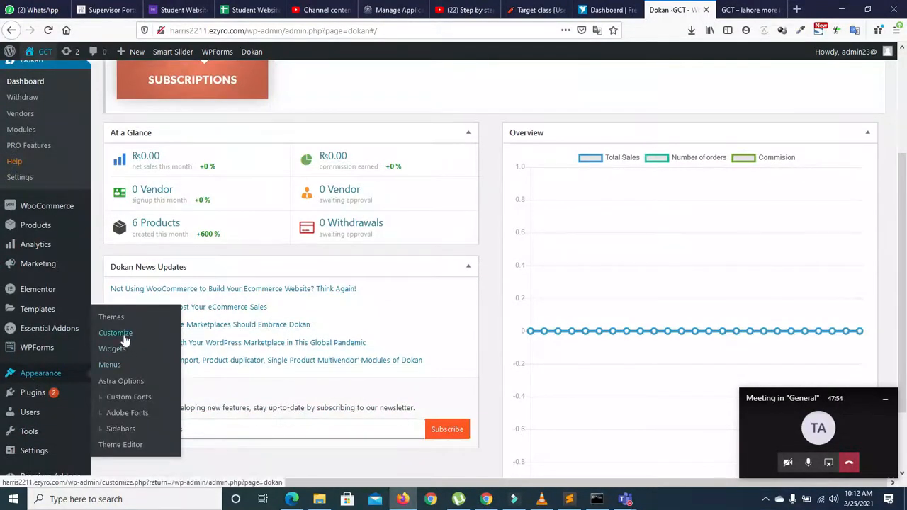
right_click(125, 335)
left_click(173, 341)
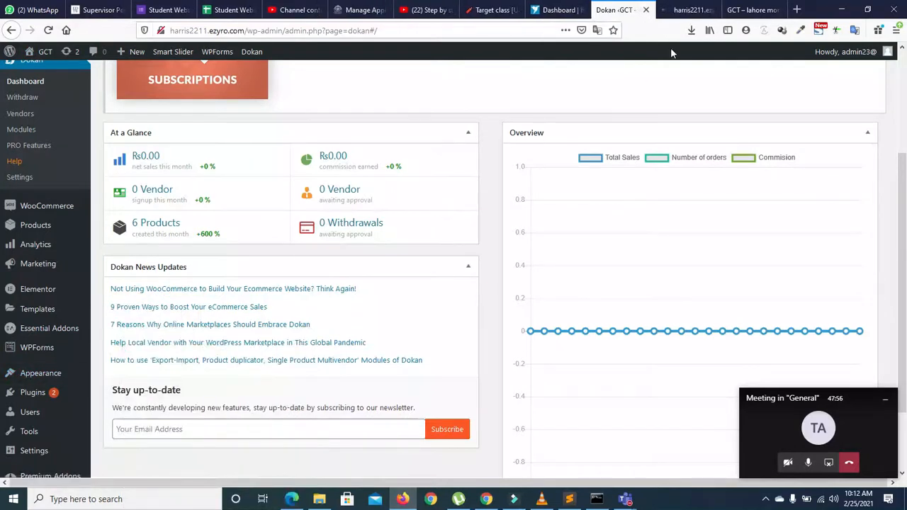
Step: In the Header Builder, add an Account element to the main row after the cart
left_click(678, 14)
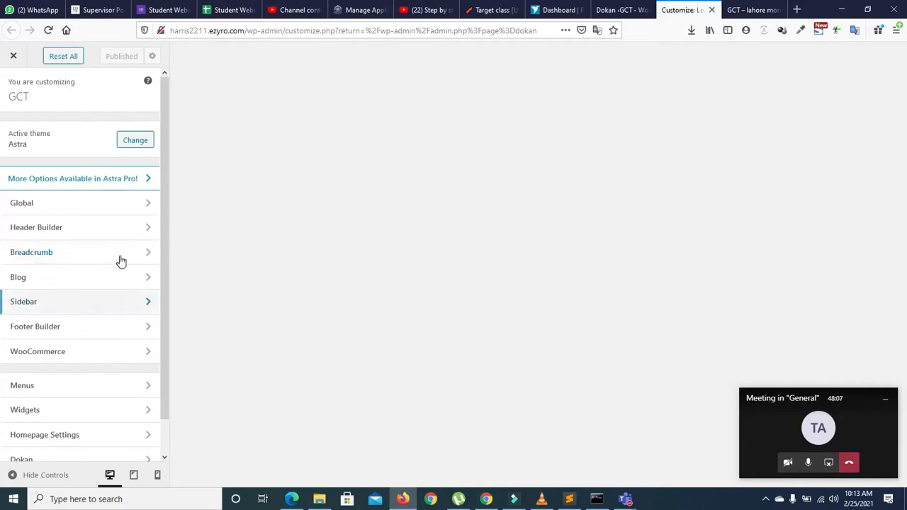
left_click(144, 231)
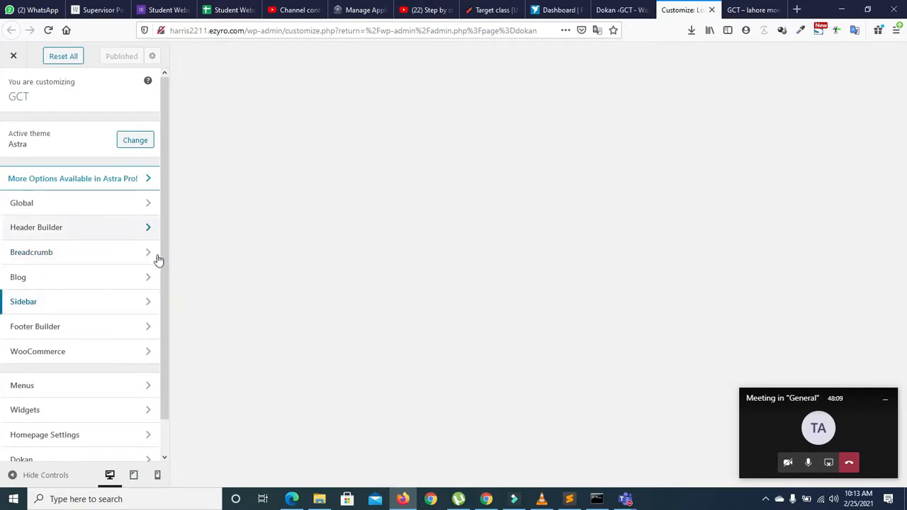
double_click(162, 258)
left_click(664, 390)
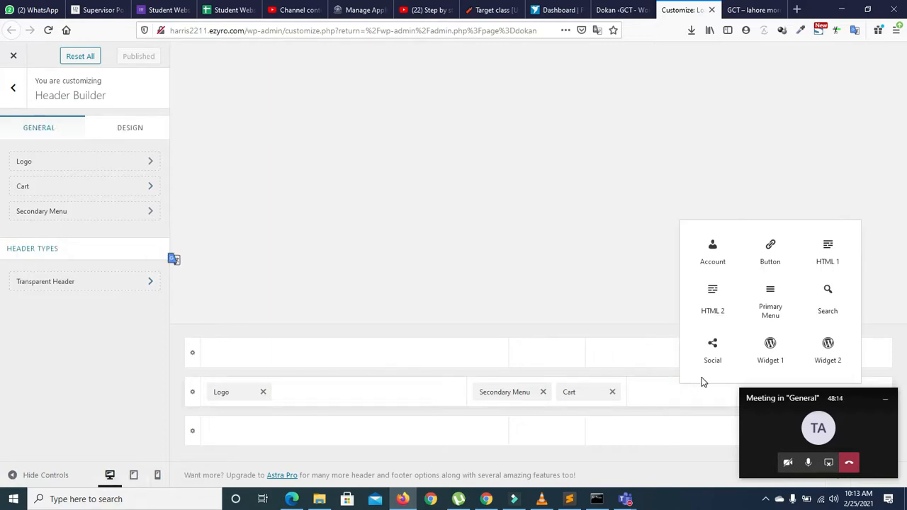
left_click(712, 256)
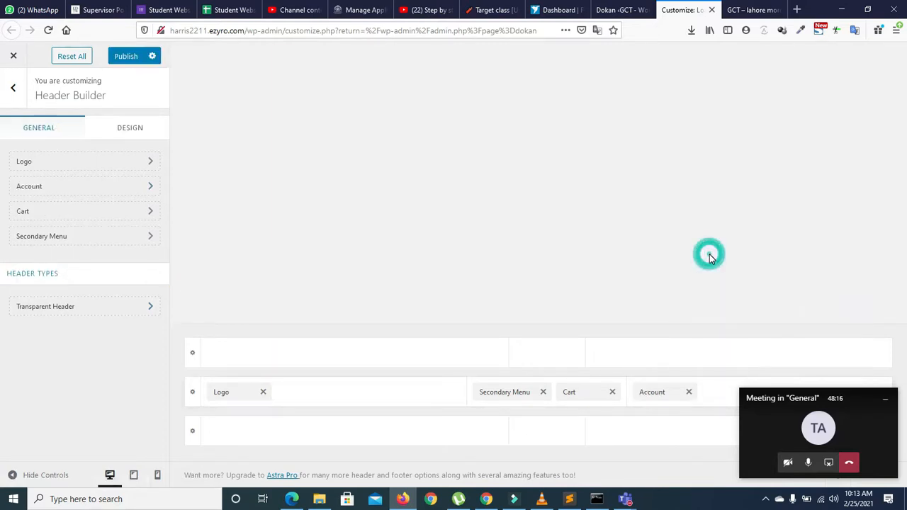
left_click_drag(665, 392, 622, 394)
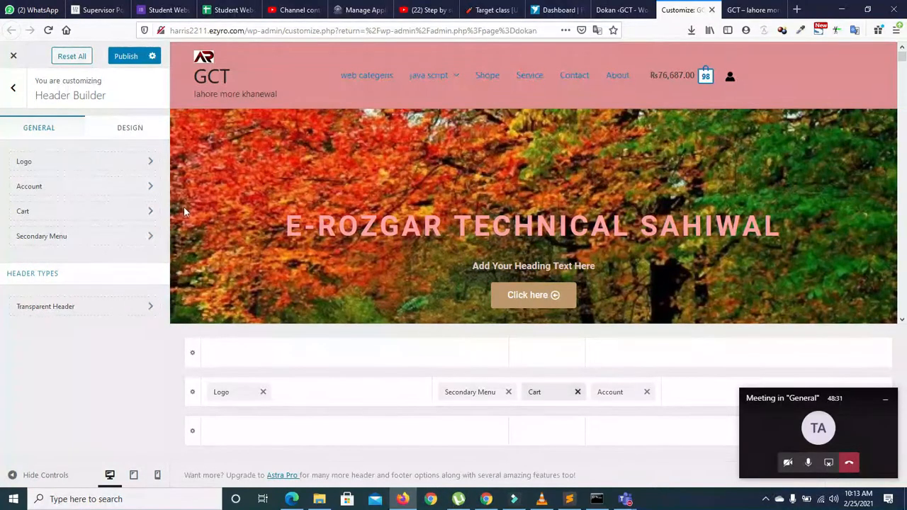
Step: Go to the Customizer's Dokan section and open the Store Page settings
left_click(14, 94)
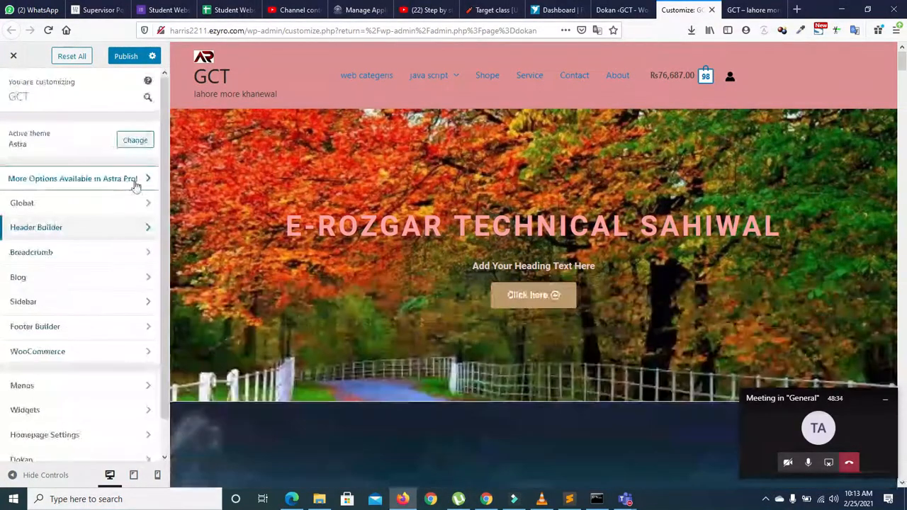
scroll(165, 220, "down", 1)
left_click(24, 424)
left_click(28, 130)
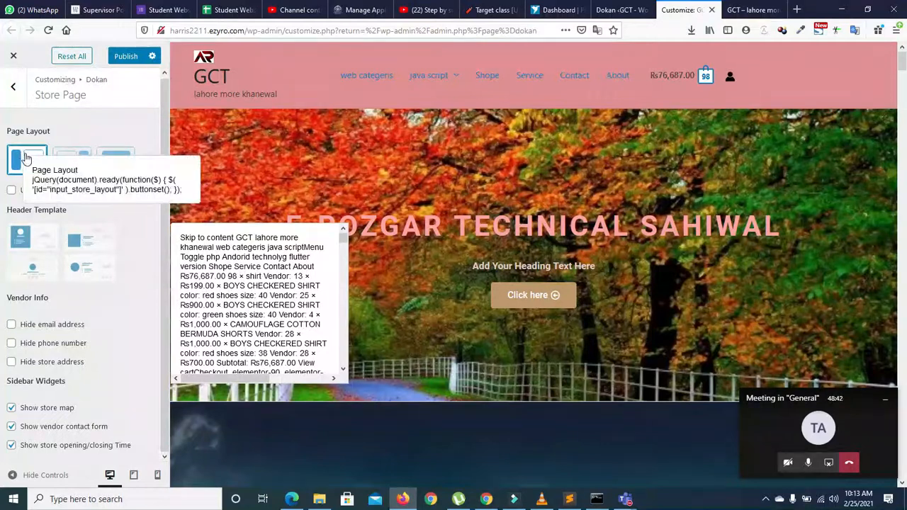
Step: Choose the full-width Page Layout and first Header Template for the store page, then publish
left_click(118, 161)
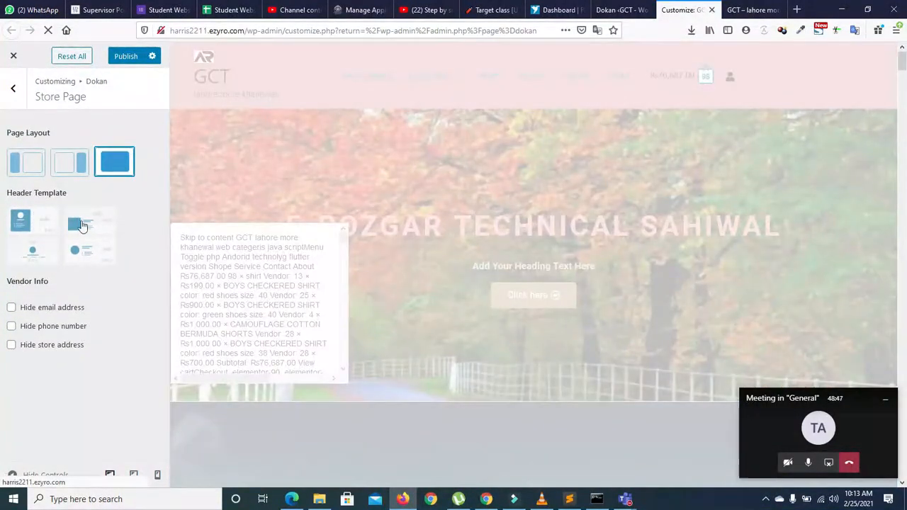
left_click(29, 227)
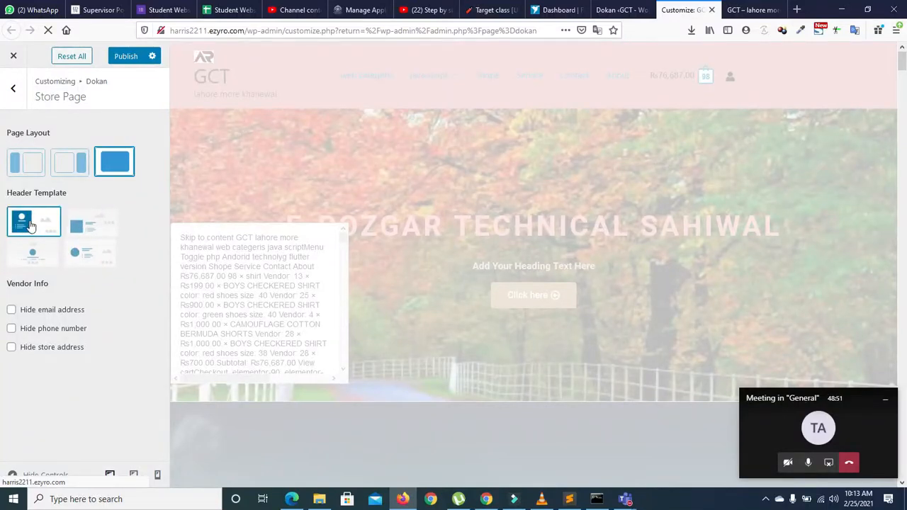
left_click(124, 59)
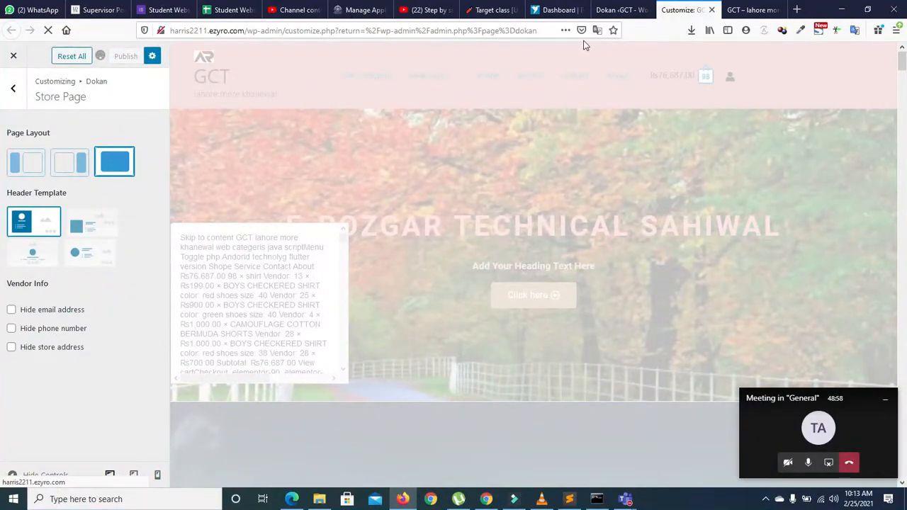
Step: Reload the live site to check the new account icon beside the cart, then go back to the Customizer
left_click(730, 10)
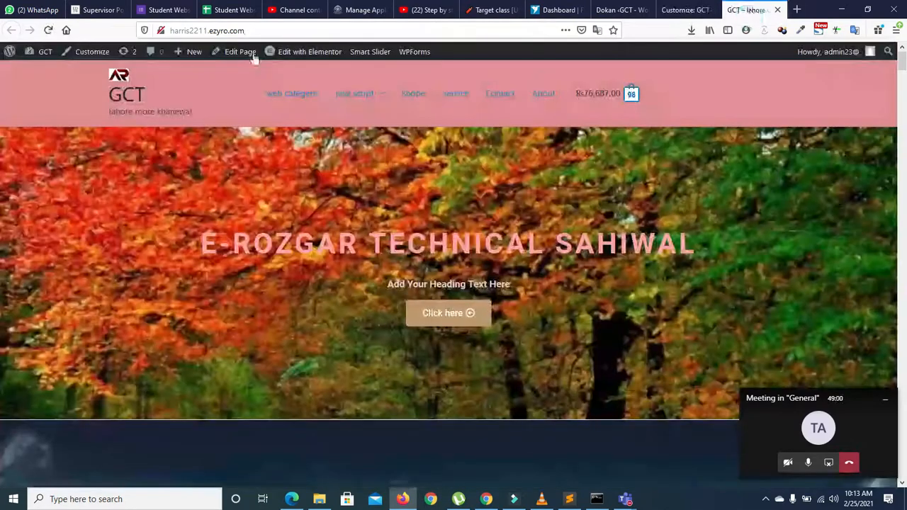
left_click(48, 31)
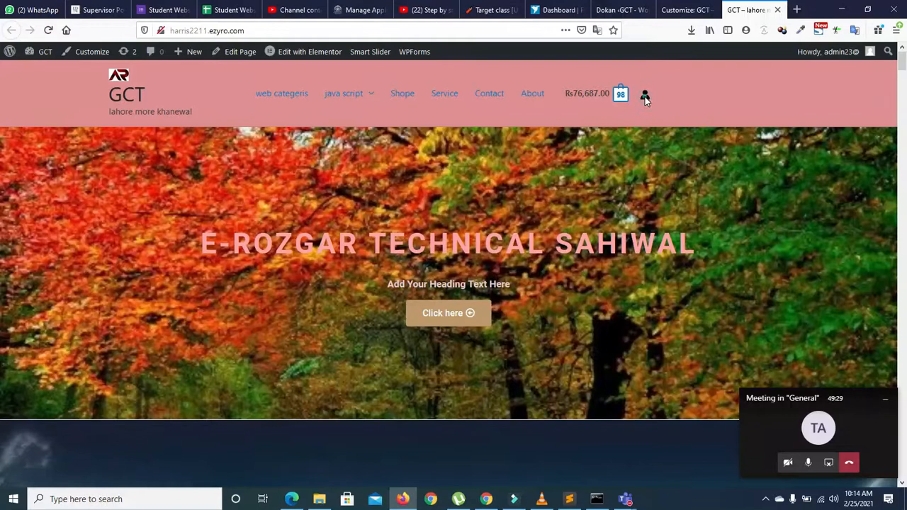
left_click(684, 9)
Step: Add the Account element to the header in the Header Builder and open its settings
left_click(14, 89)
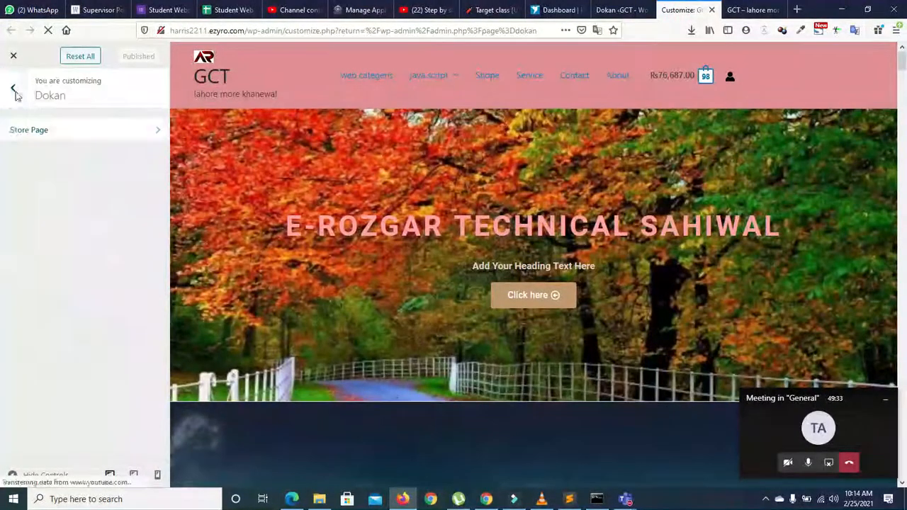
left_click(15, 97)
left_click(99, 198)
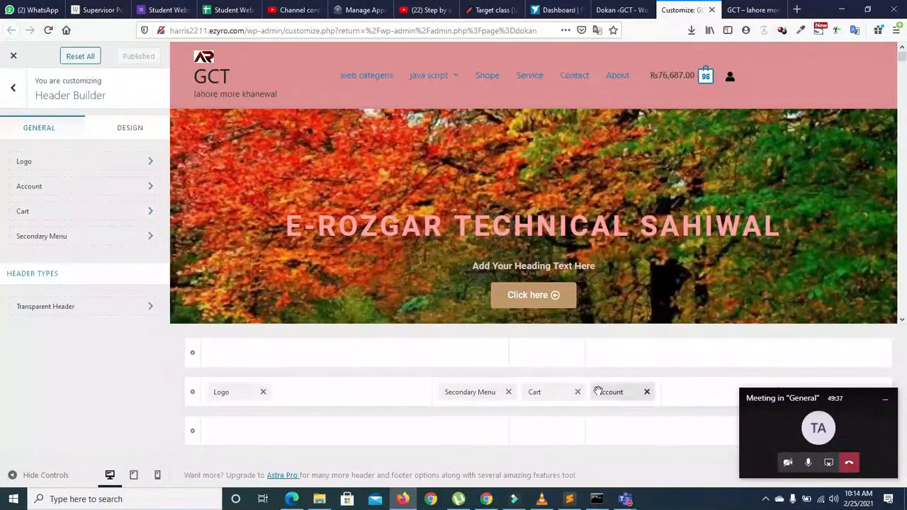
left_click(707, 398)
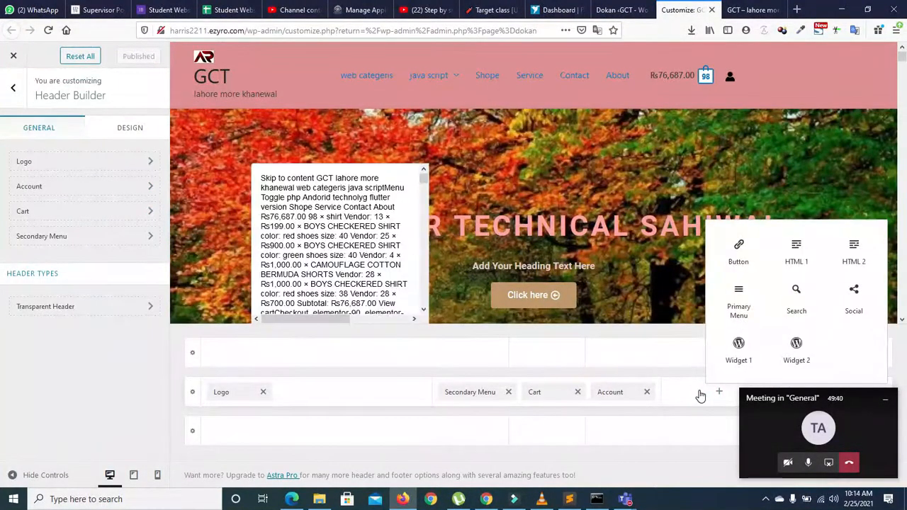
left_click_drag(786, 399, 805, 435)
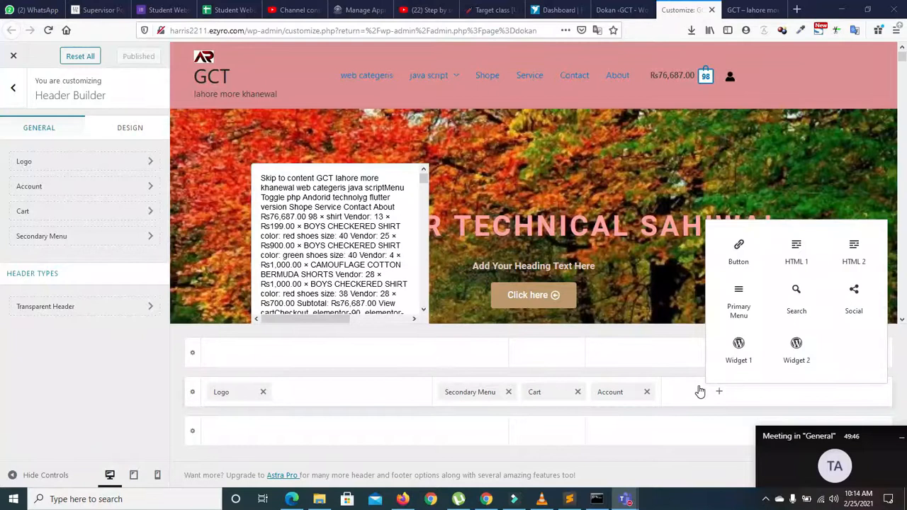
left_click(701, 390)
left_click(618, 391)
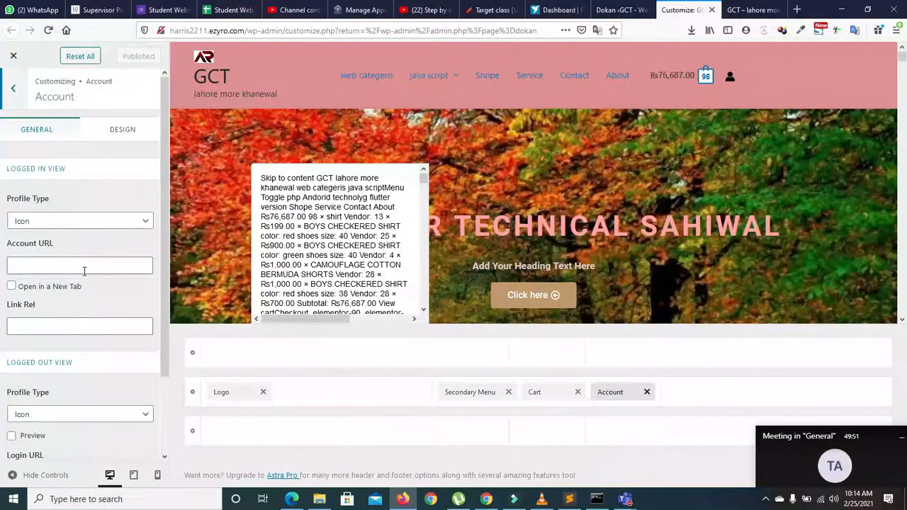
Step: Enable the logged-out account preview and make the login link open in a new tab
scroll(162, 310, "down", 2)
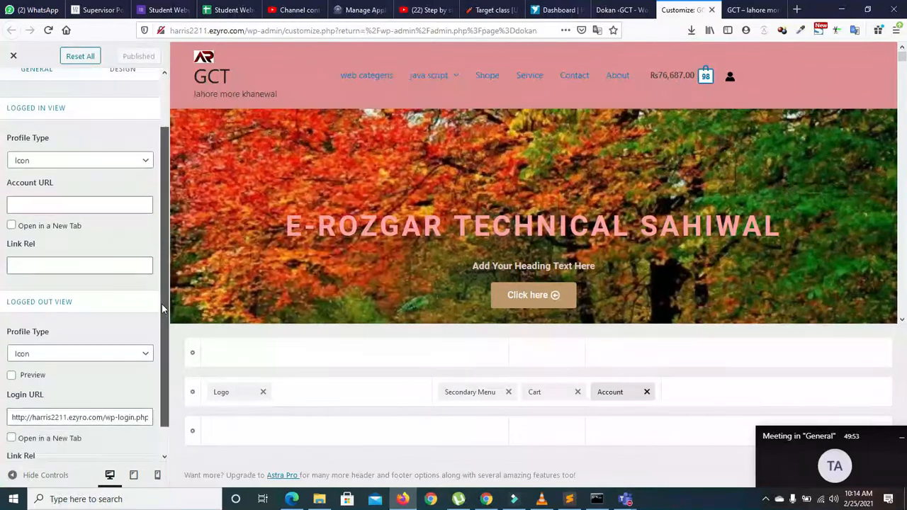
scroll(163, 309, "down", 1)
left_click(113, 392)
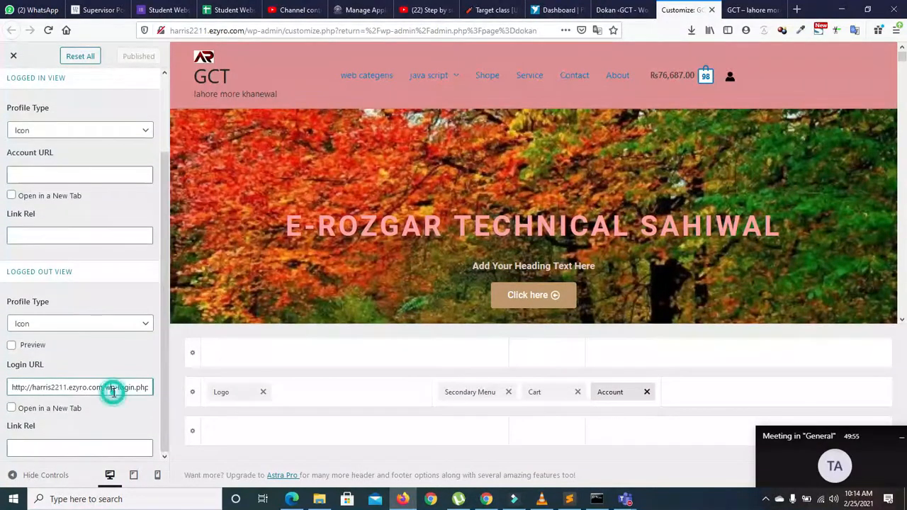
left_click(11, 346)
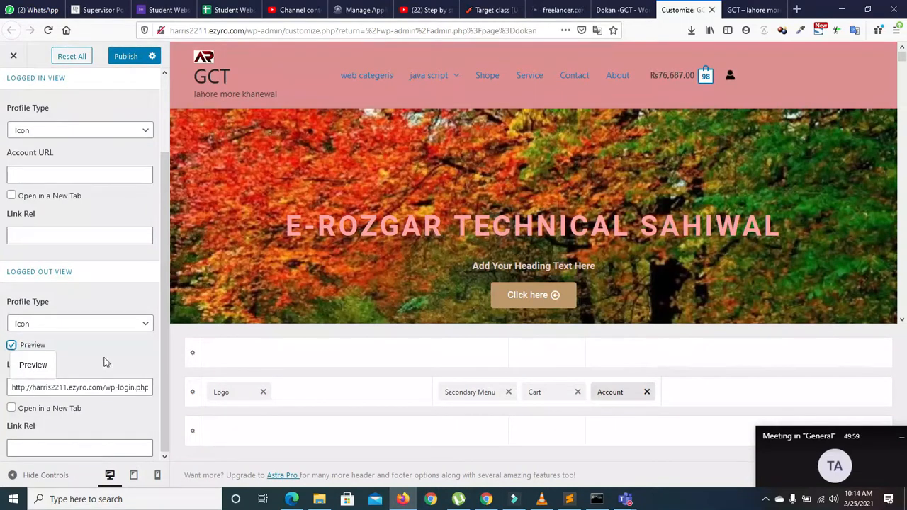
left_click(11, 408)
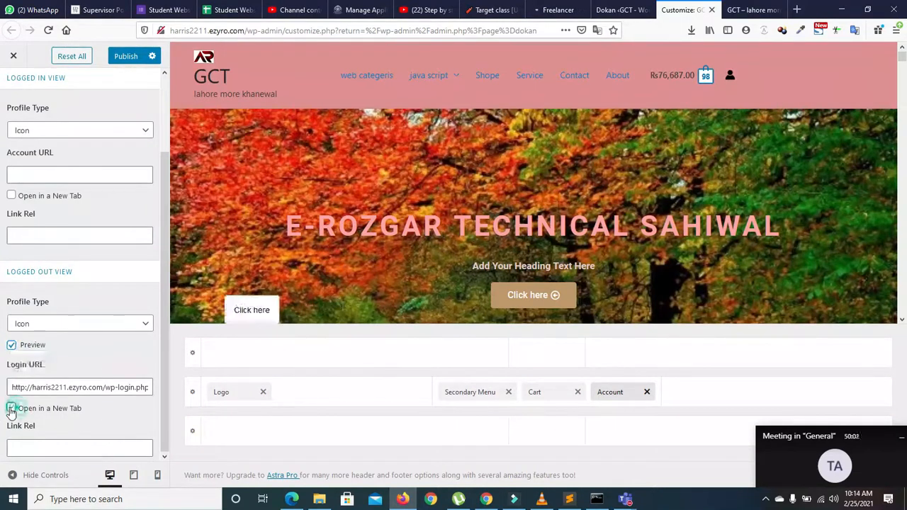
Step: Copy the Login URL into the Account URL field and publish the changes
scroll(165, 369, "up", 2)
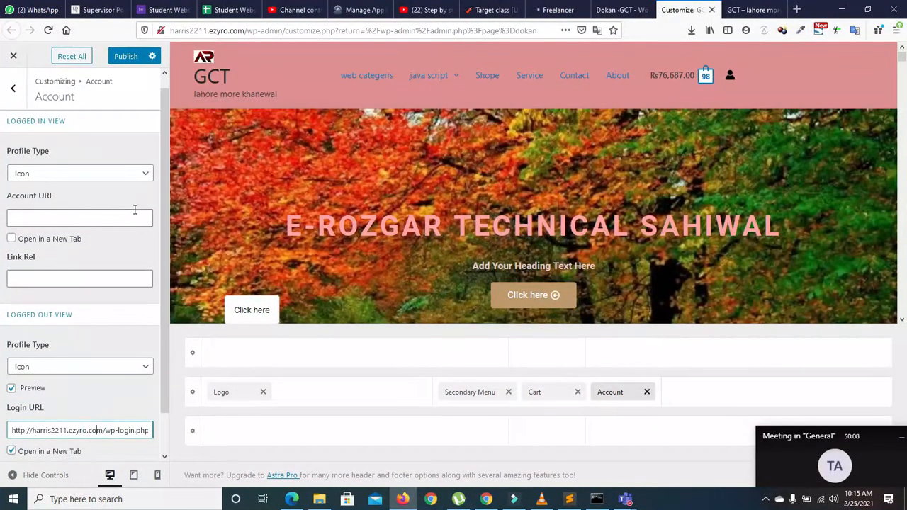
left_click(104, 221)
left_click(83, 433)
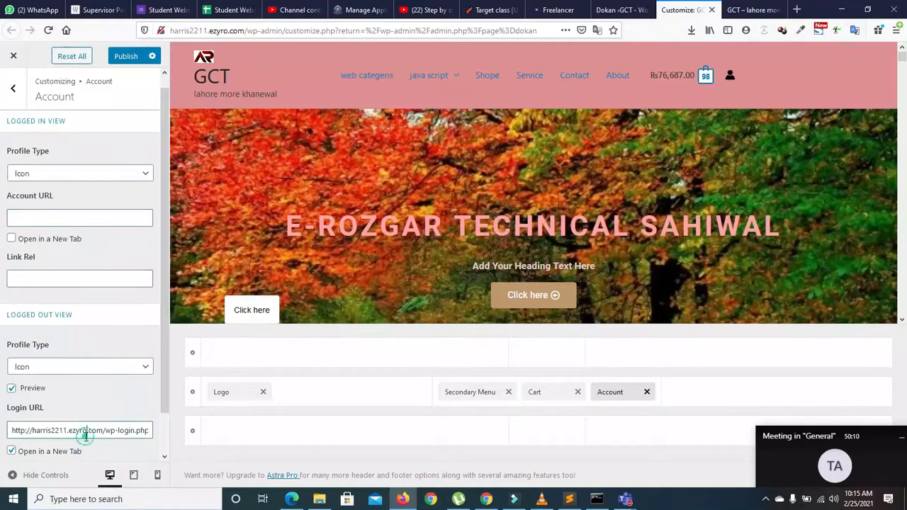
key("ctrl+a")
key("ctrl+c")
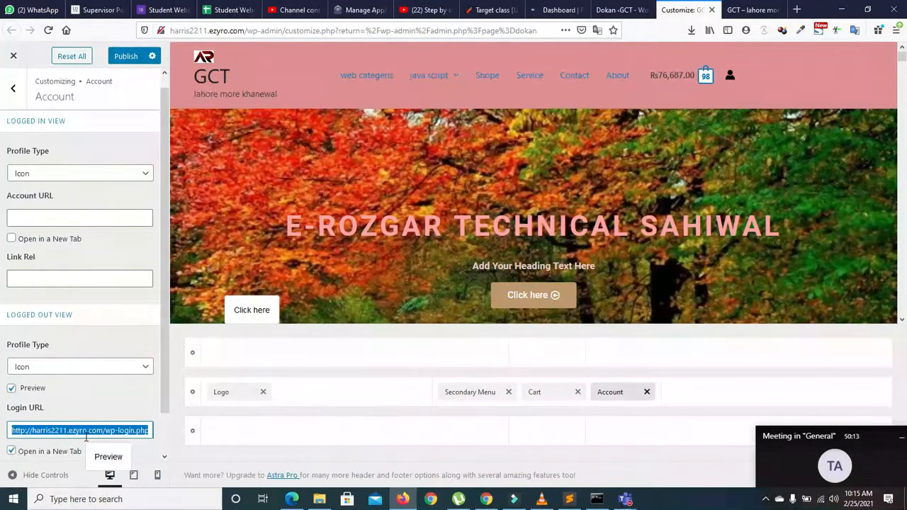
left_click(35, 220)
key("ctrl+v")
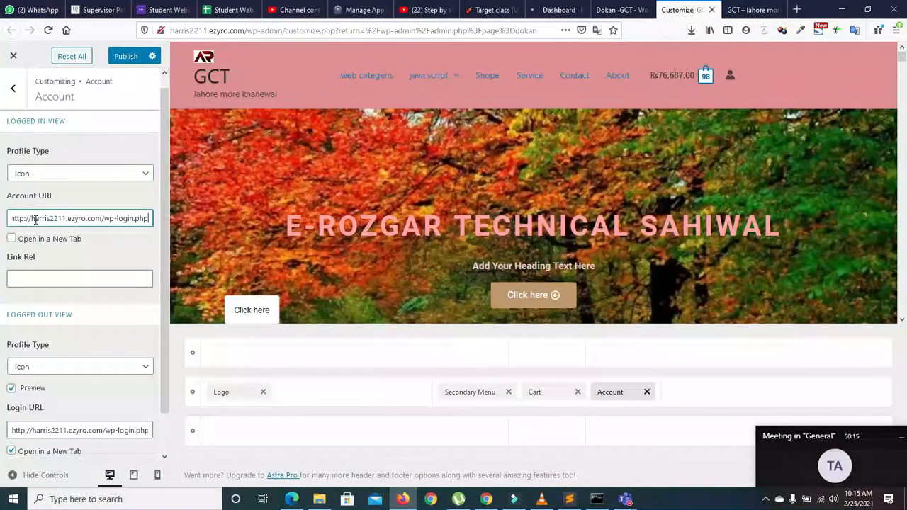
left_click(124, 61)
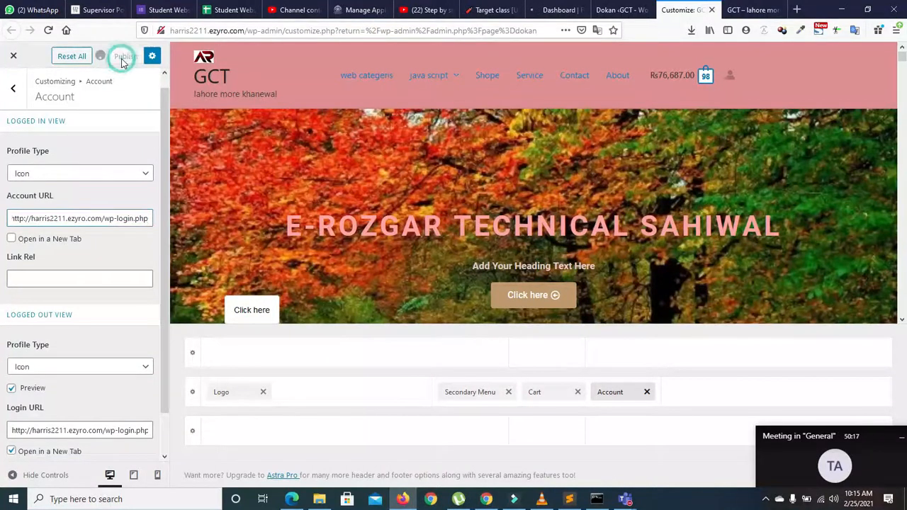
left_click(751, 10)
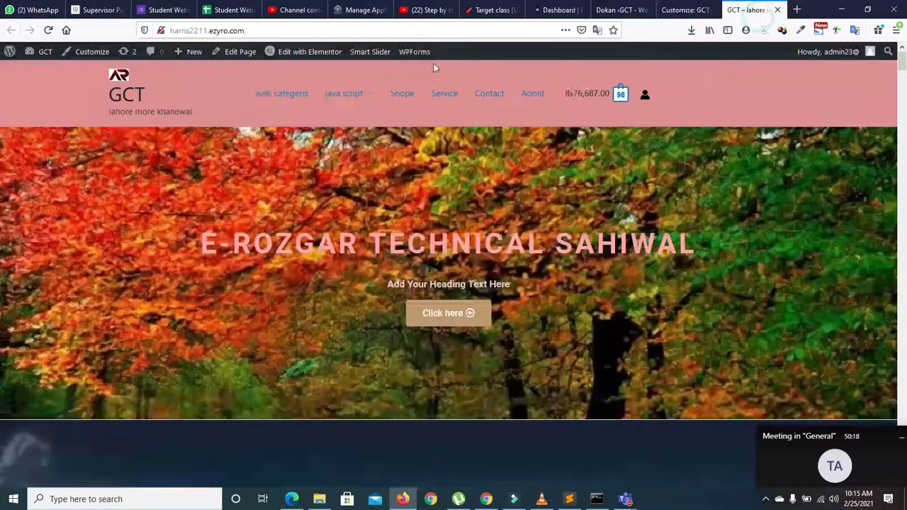
left_click(48, 31)
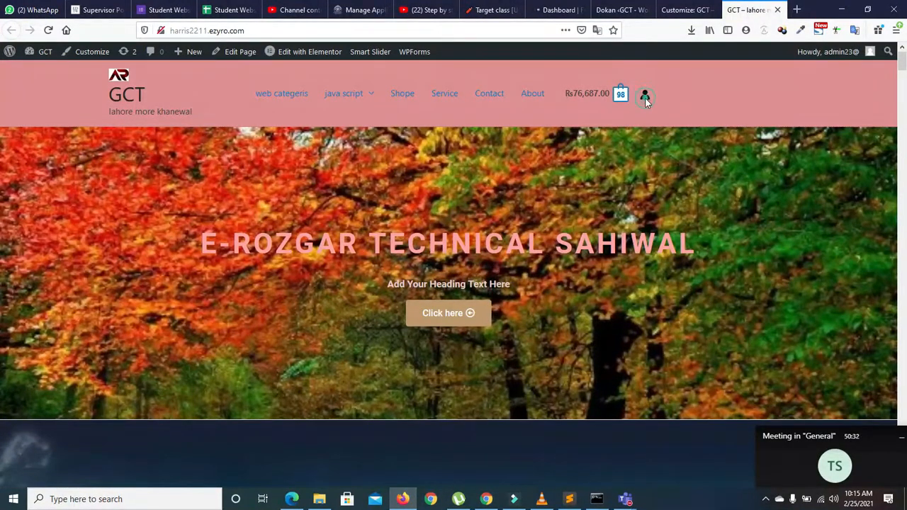
mouse_move(905, 64)
left_mouse_down()
mouse_move(905, 75)
mouse_move(905, 62)
left_mouse_up()
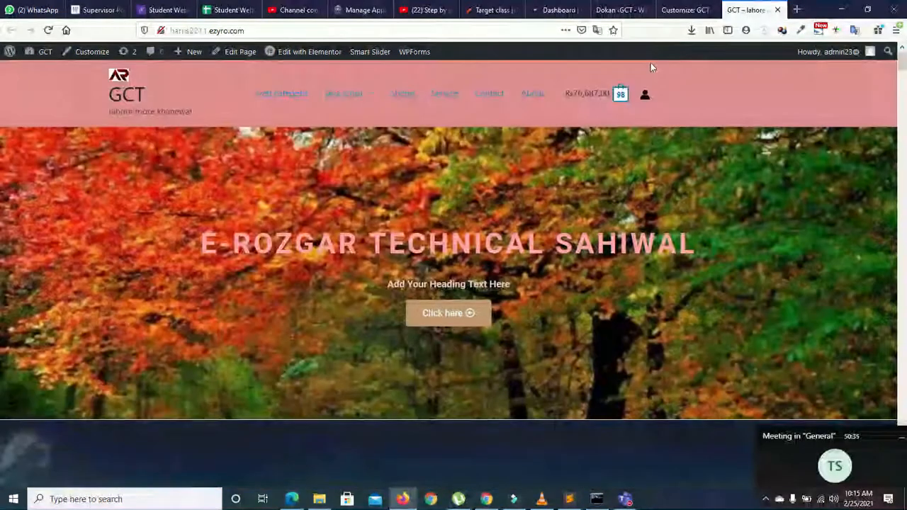
right_click(644, 97)
left_click(645, 97)
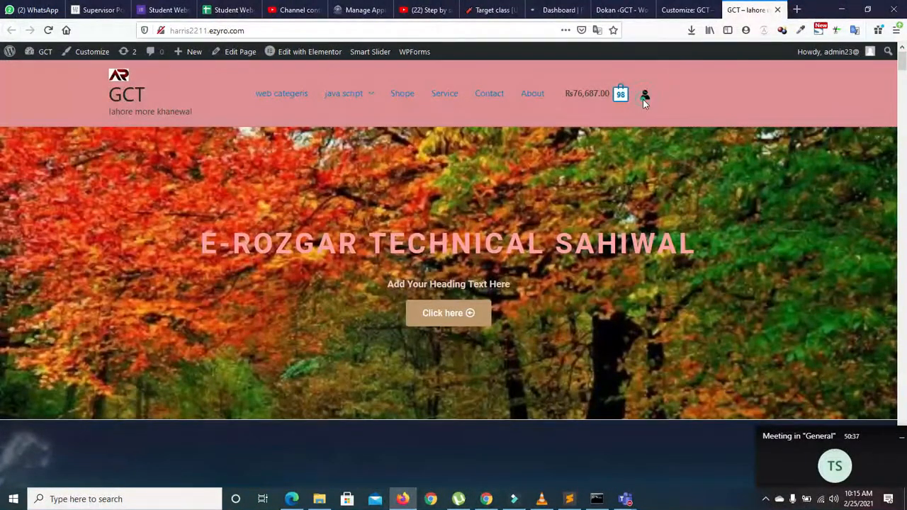
left_click(686, 10)
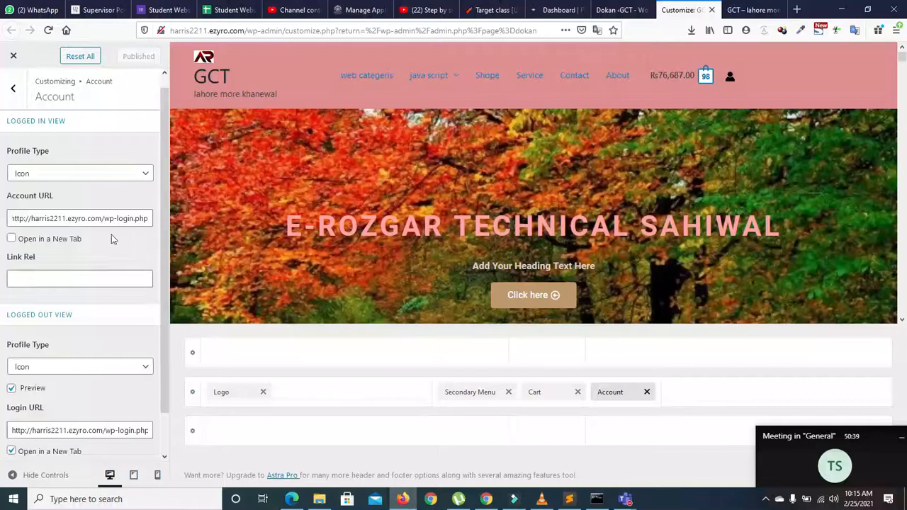
Step: In the header Account settings, turn off Open in a New Tab and the logged-out preview
left_click(13, 88)
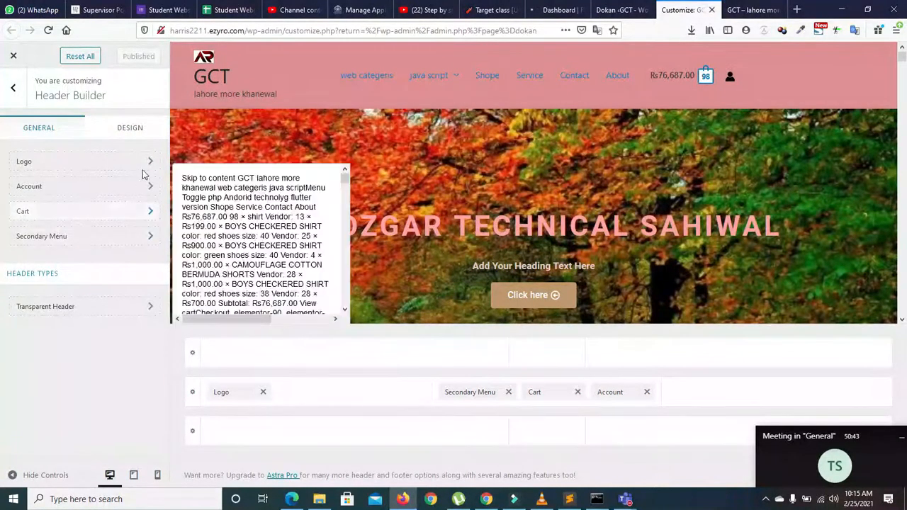
left_click(619, 397)
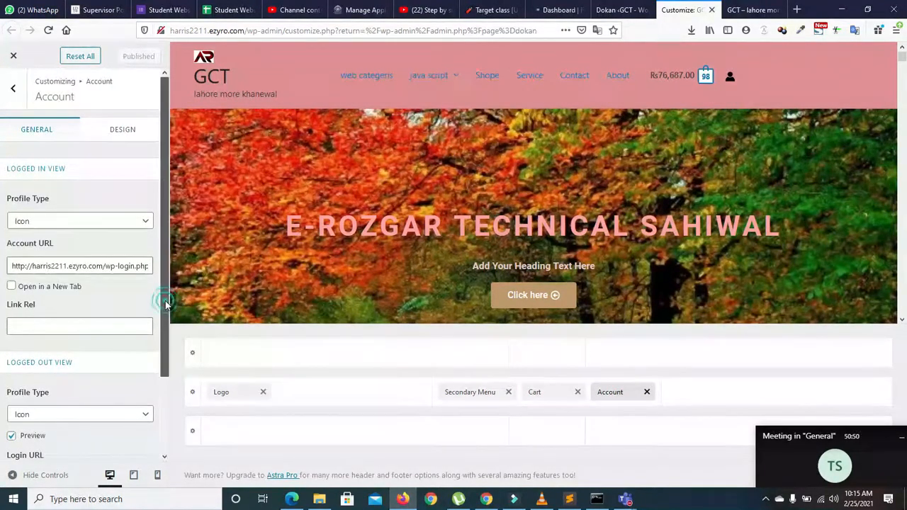
scroll(78, 284, "down", 2)
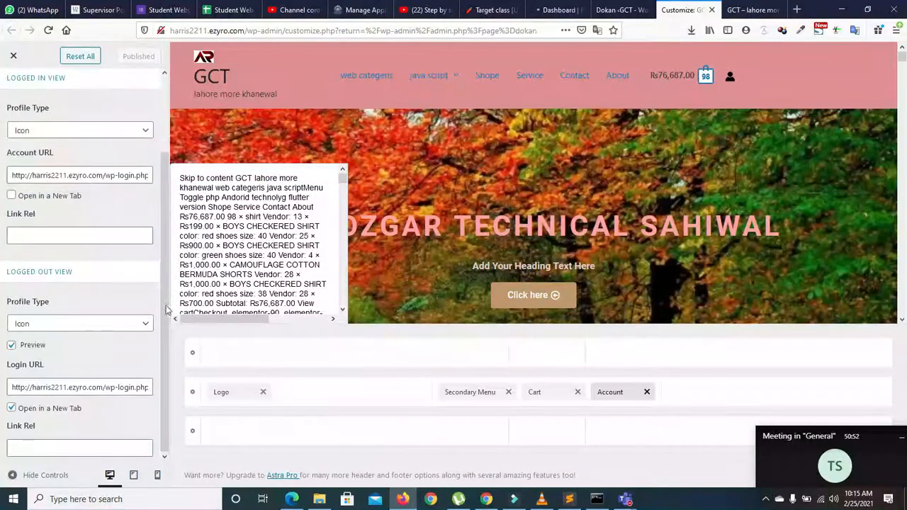
left_click(11, 409)
left_click(12, 409)
left_click(12, 345)
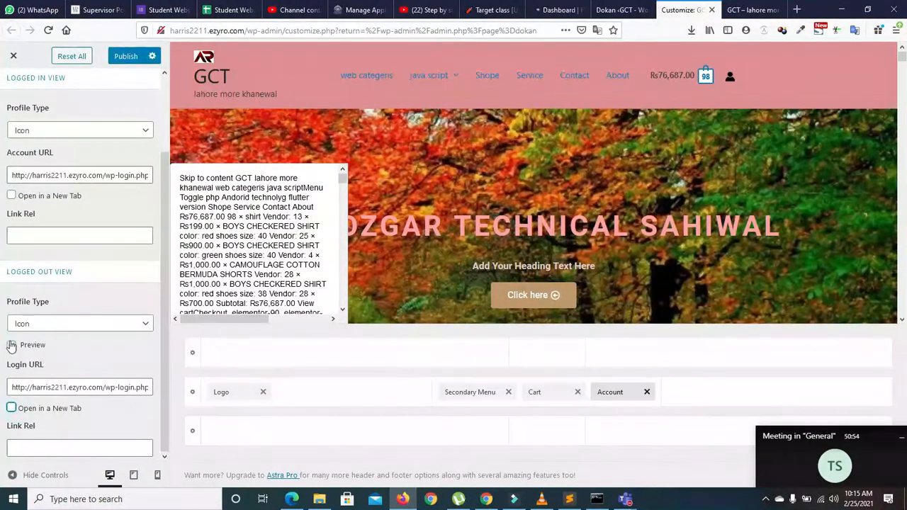
Step: Set Logged Out Profile Type to None and Logged In Profile Type to Text
left_click(44, 326)
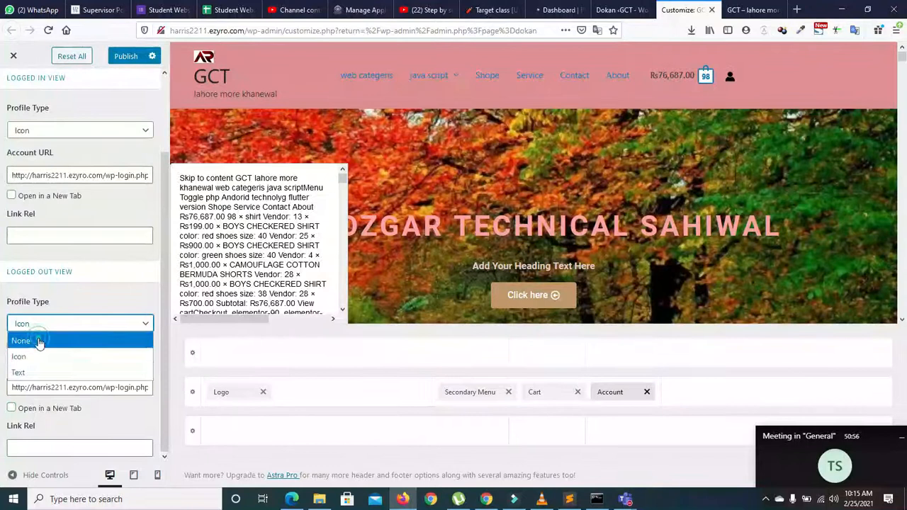
left_click(41, 340)
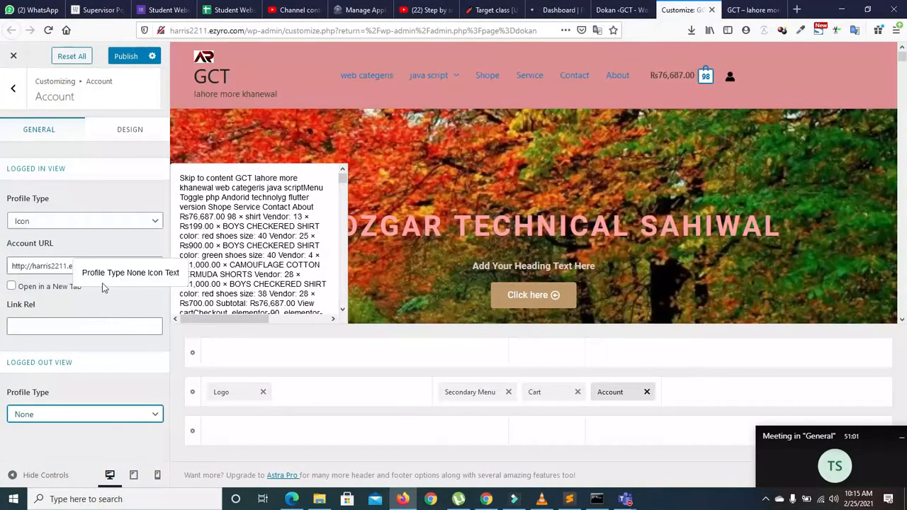
left_click(106, 221)
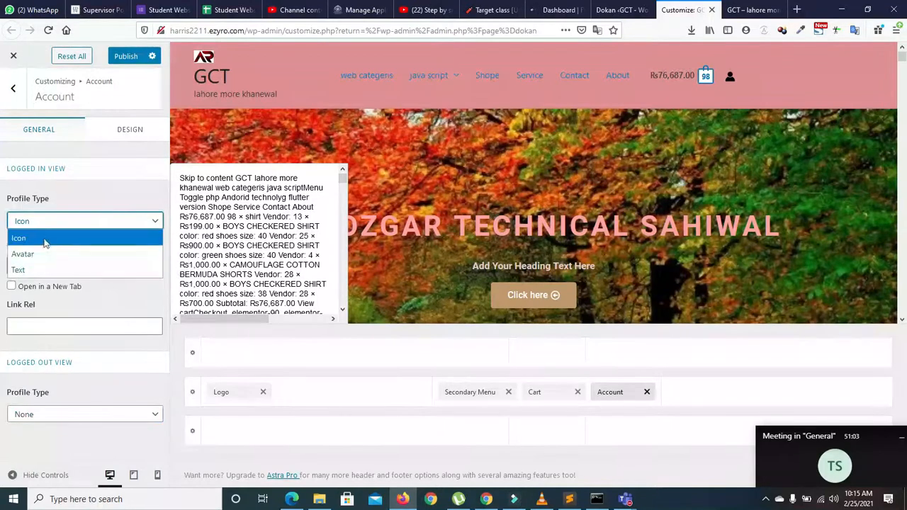
left_click(44, 269)
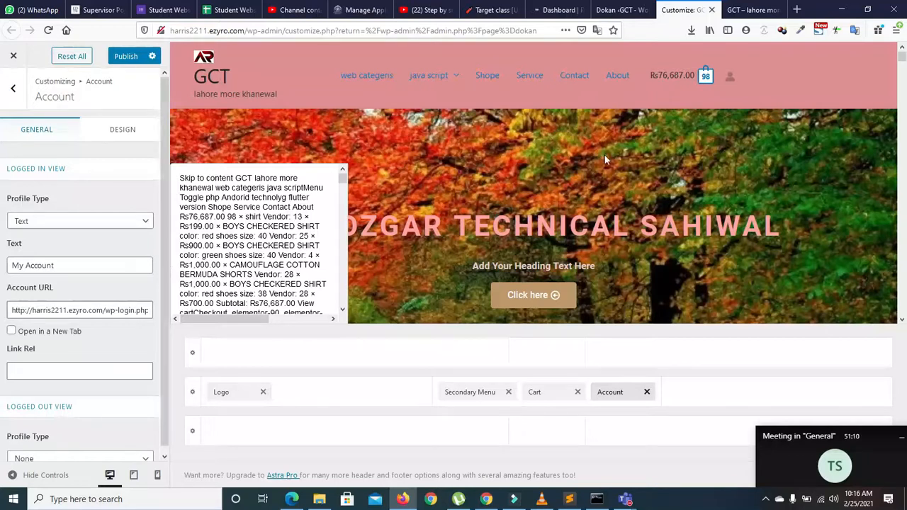
Step: Publish the account settings and try the My Account link in the preview header
left_click(125, 56)
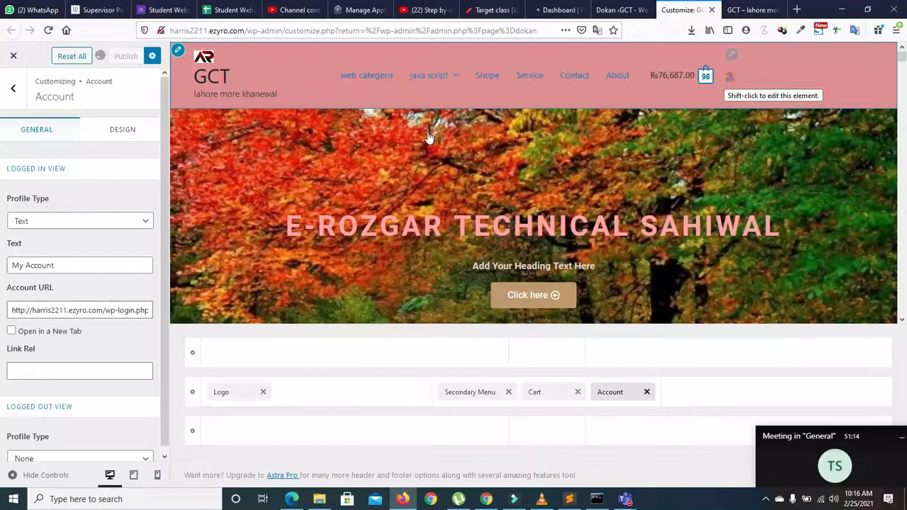
scroll(168, 217, "down", 1)
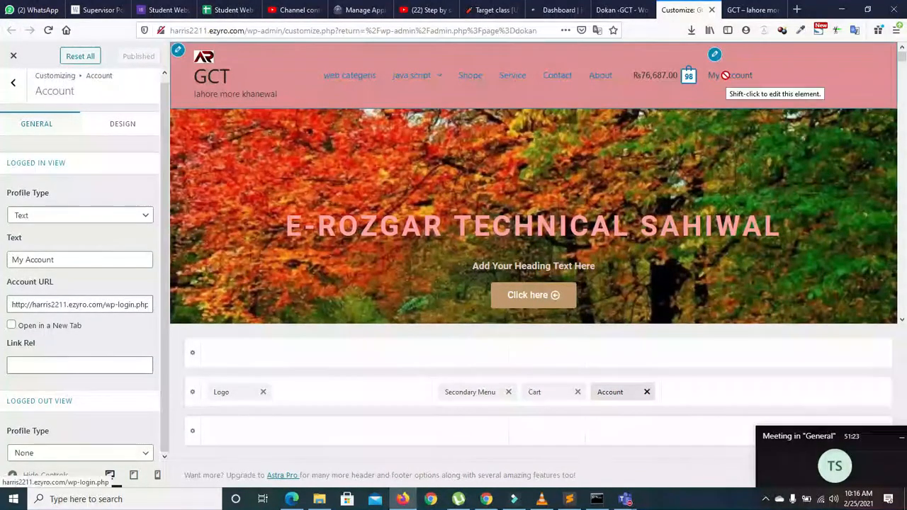
left_click(726, 75)
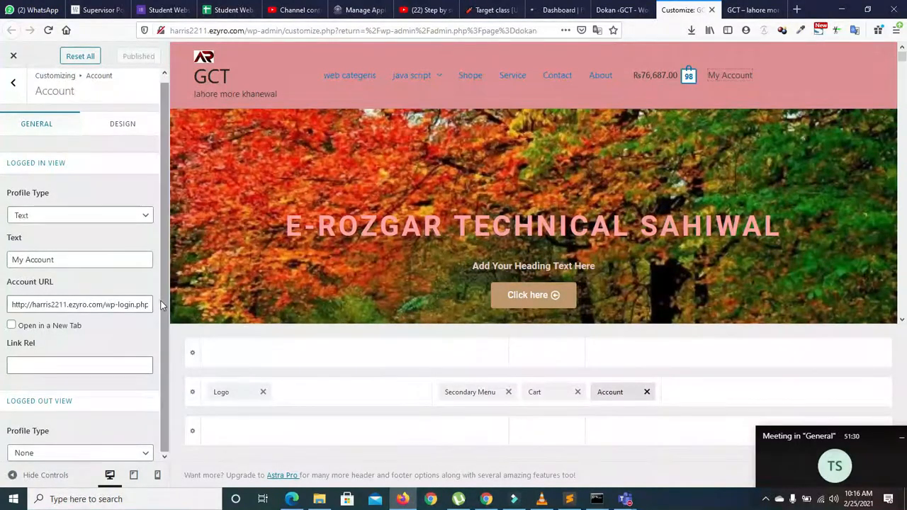
Step: Set the logged-out profile type to Text and publish
left_click(65, 453)
left_click(51, 434)
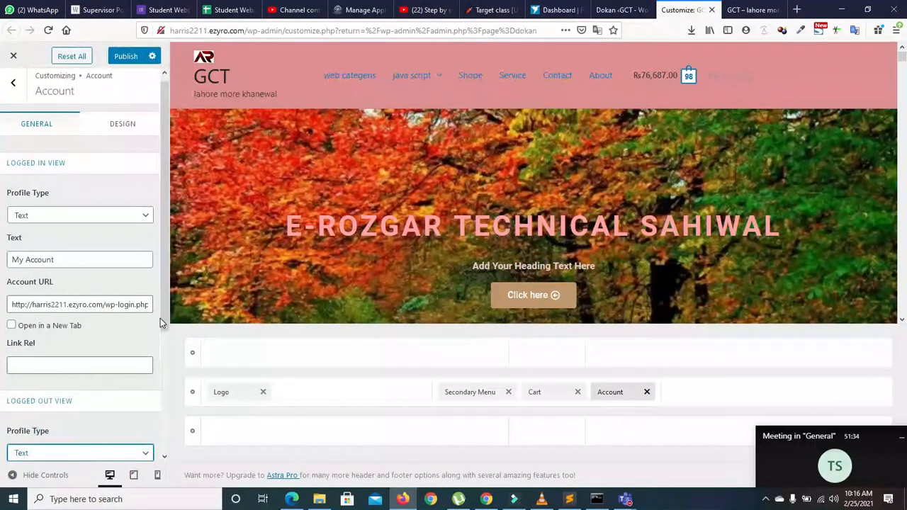
scroll(53, 436, "down", 5)
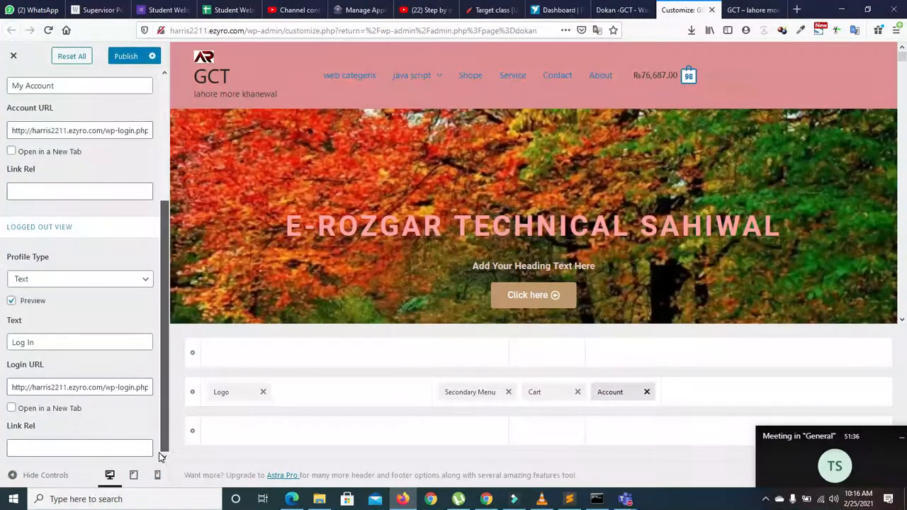
left_click(126, 56)
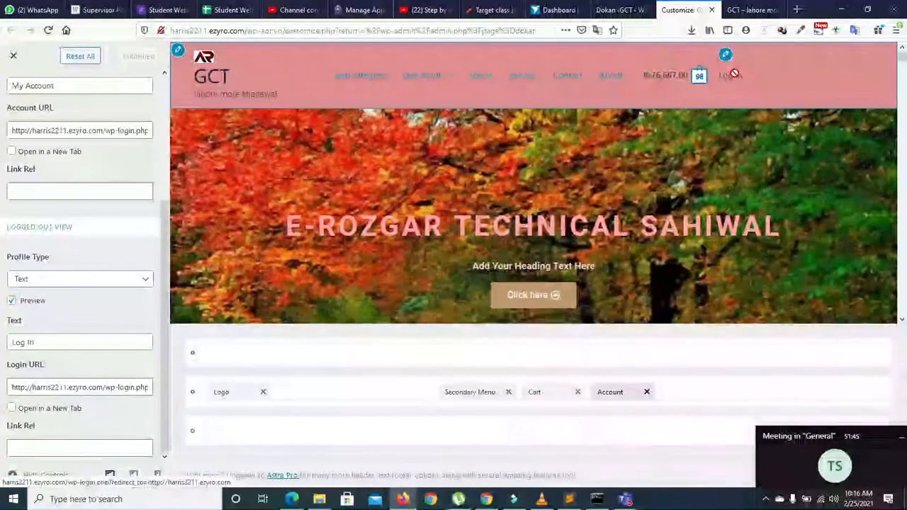
Step: Set the logged-out profile type back to None and publish again
left_click(38, 277)
left_click(30, 295)
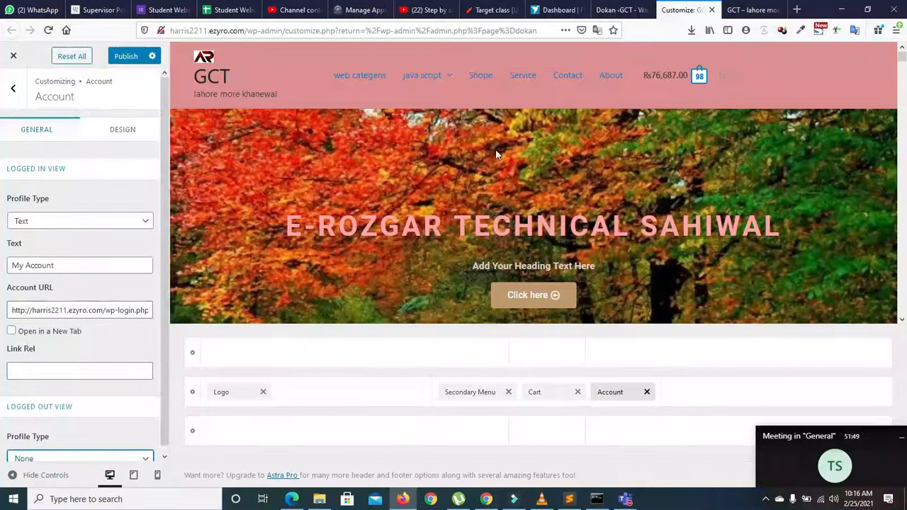
left_click(125, 56)
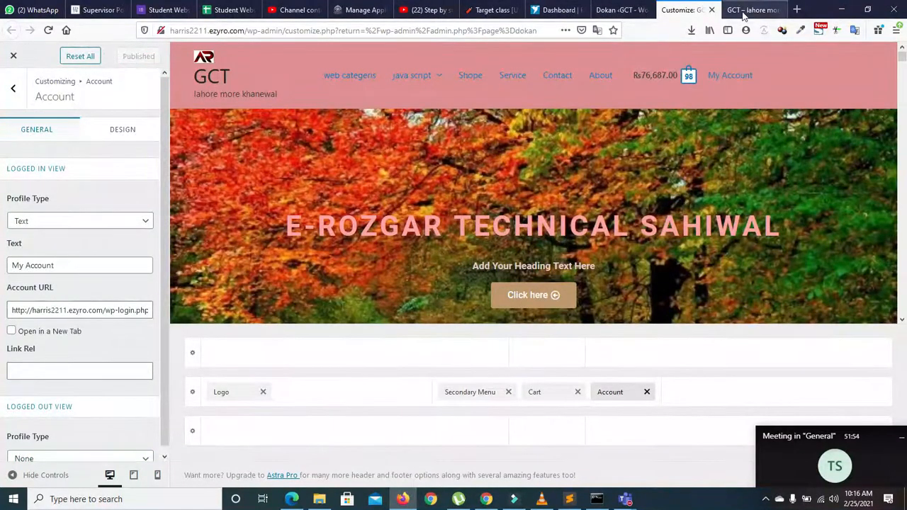
left_click(614, 10)
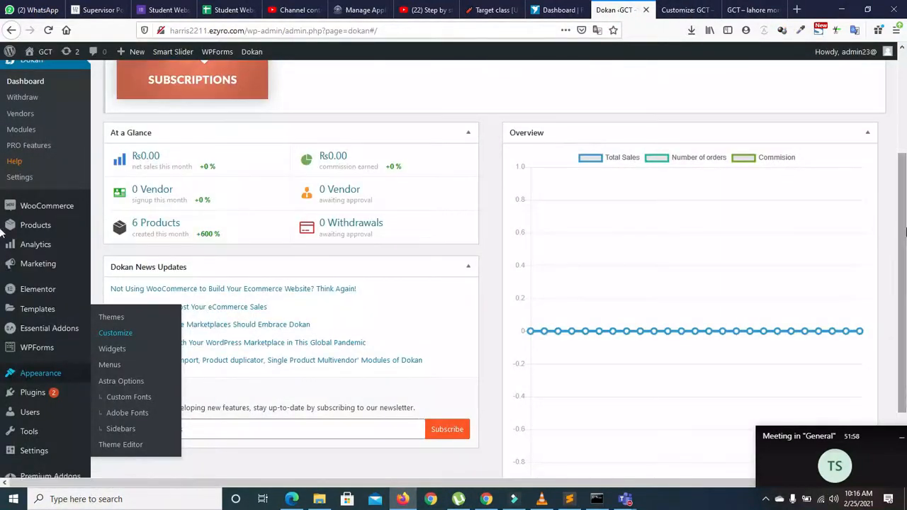
Step: From the admin Pages list, open the My account page in a new tab and select its address
left_click(904, 63)
left_click(33, 141)
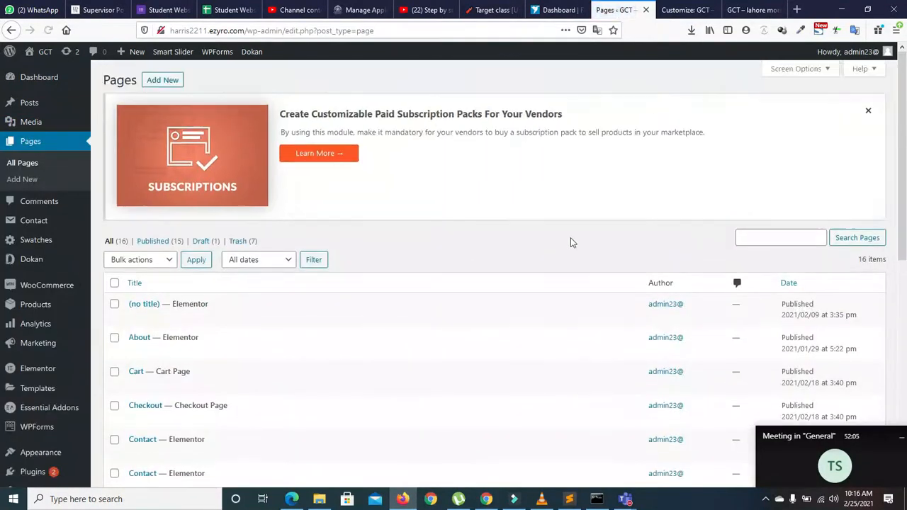
scroll(857, 238, "down", 3)
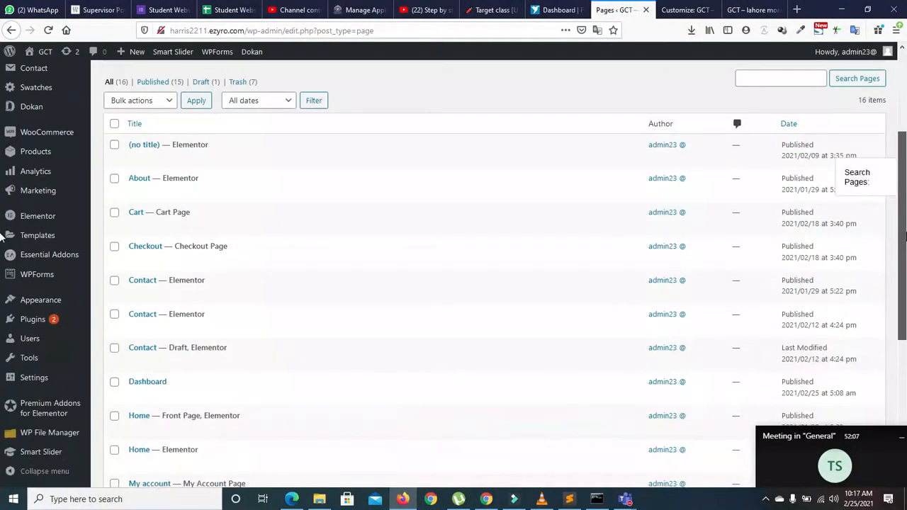
left_click_drag(904, 241, 905, 358)
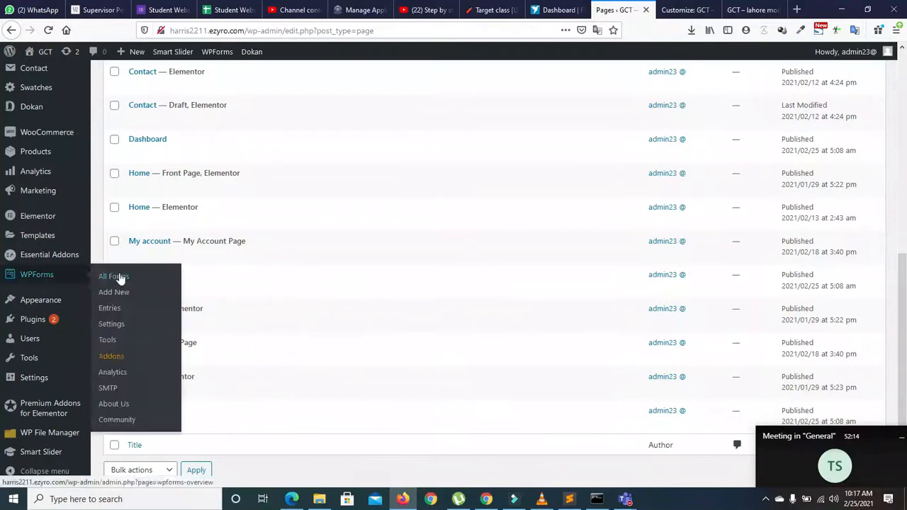
right_click(225, 259)
left_click(229, 264)
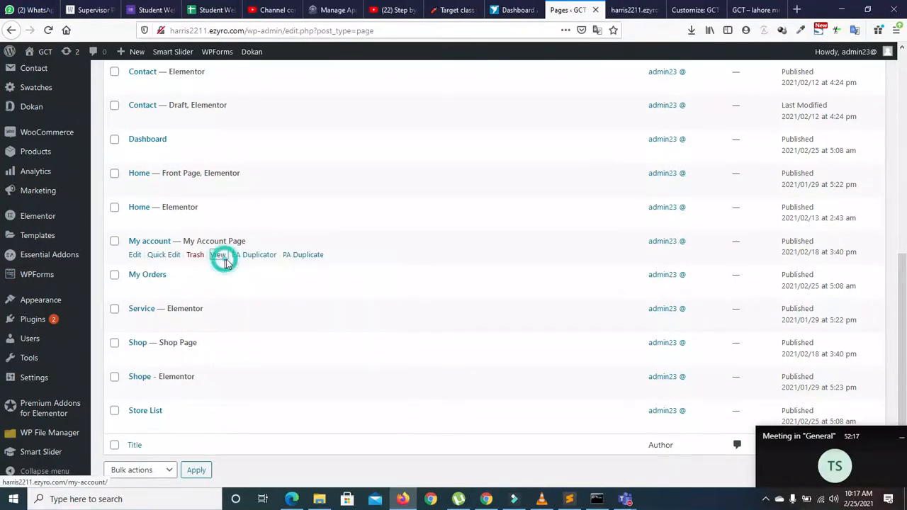
left_click(628, 10)
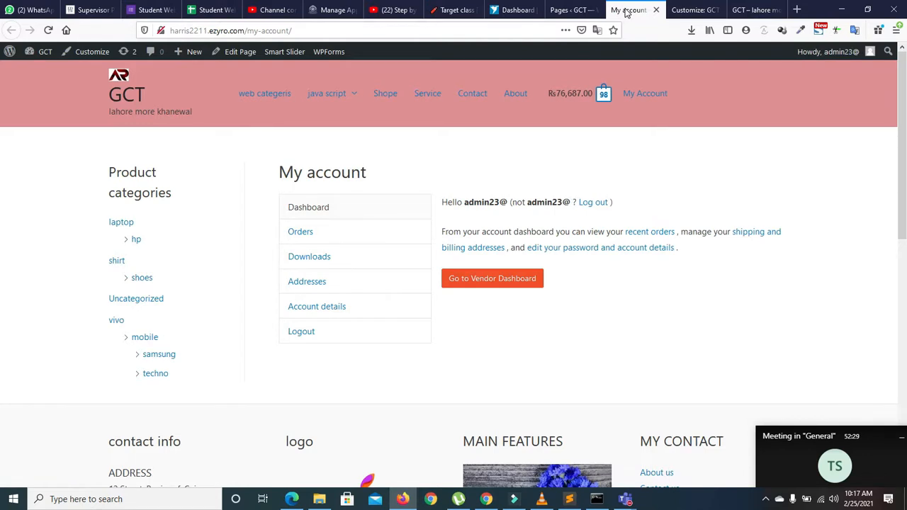
left_click(470, 32)
key("ctrl+c")
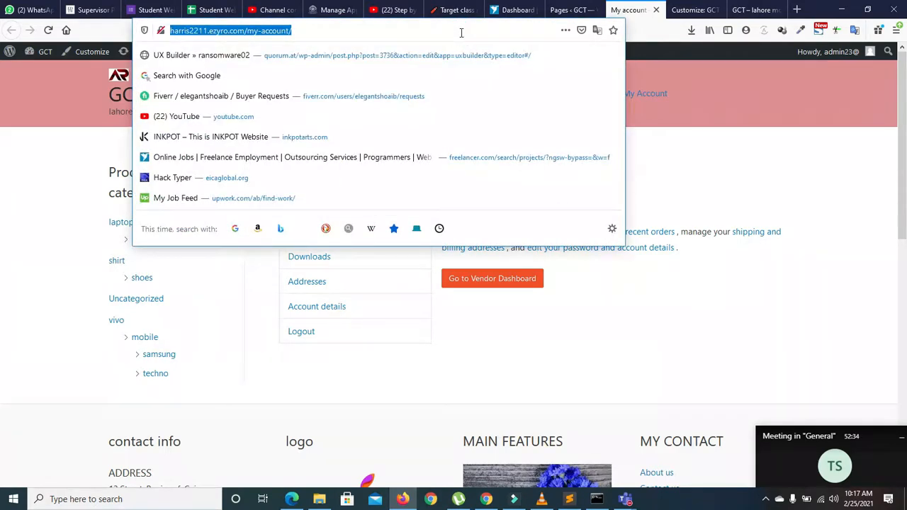
Step: Load the copied My account page address in Chrome
left_click(486, 499)
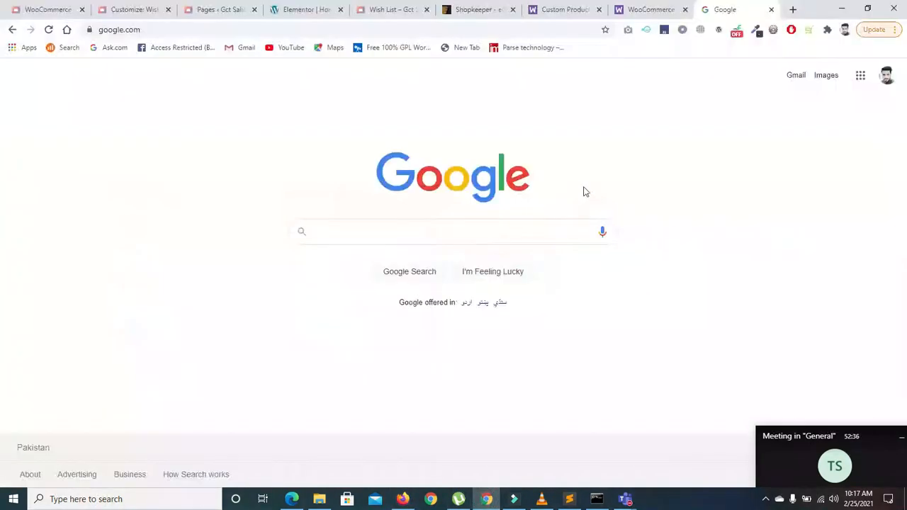
left_click(520, 28)
key("ctrl+v")
key("Return")
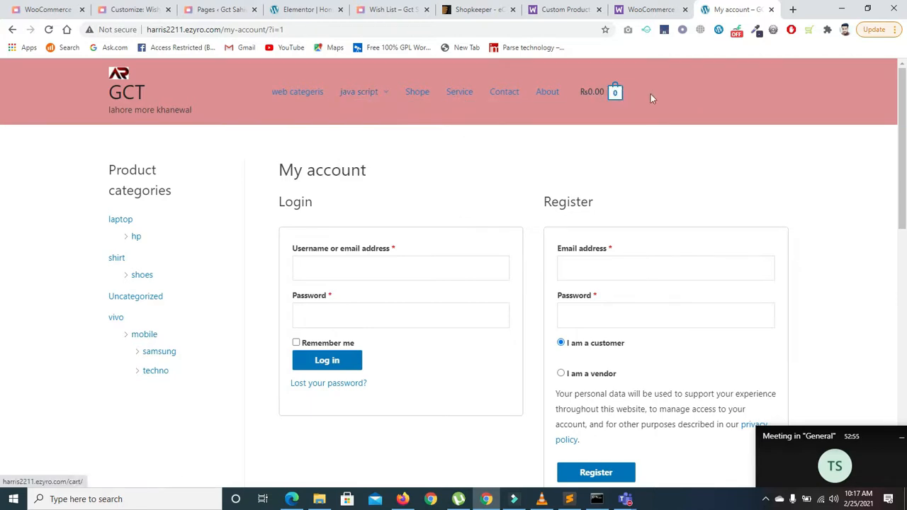
Step: Look over the home page and Custom Product Tabs Manager documentation, then return to My account
left_click(649, 9)
left_click(714, 9)
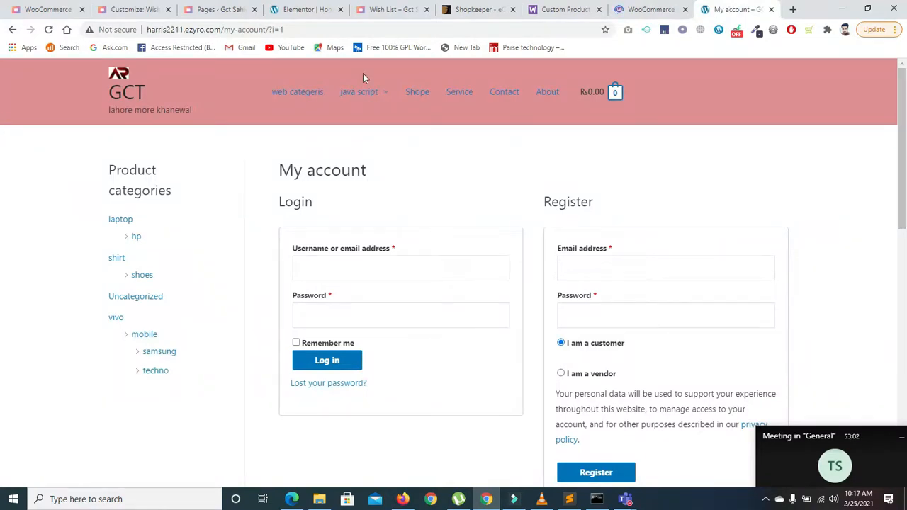
left_click(121, 100)
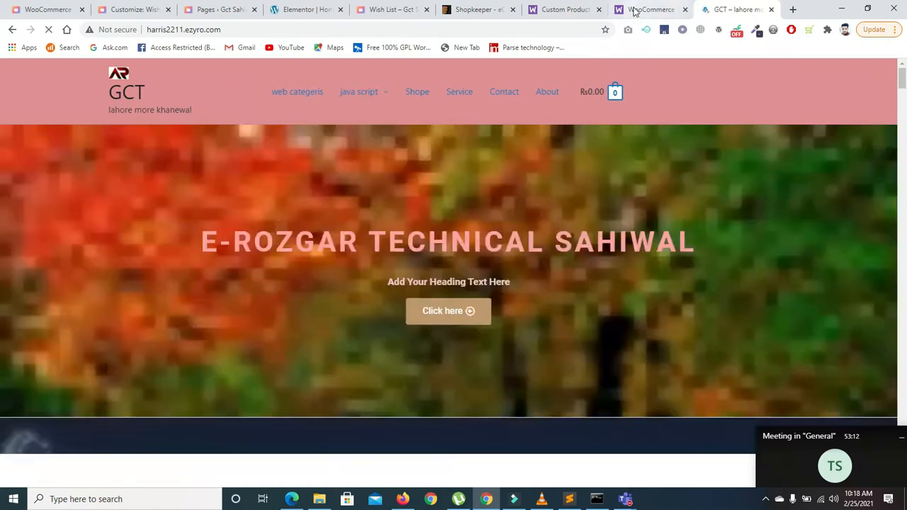
left_click(634, 12)
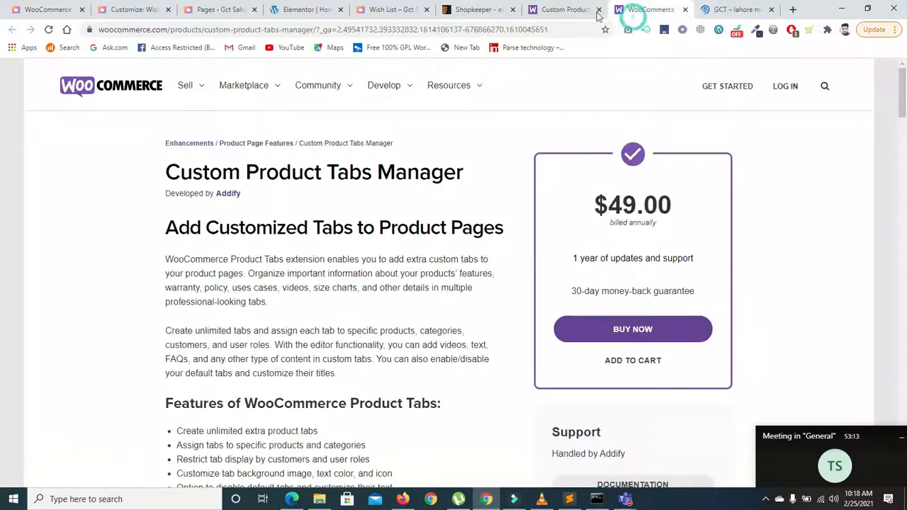
left_click(547, 17)
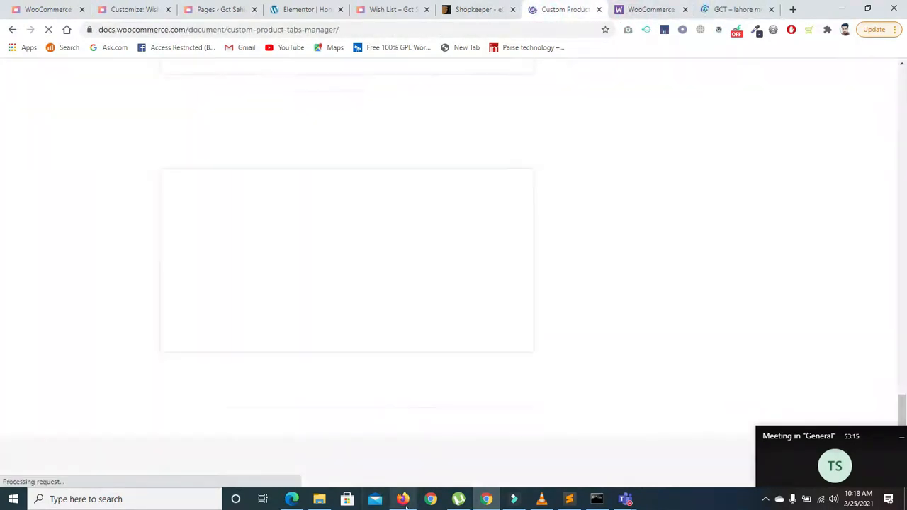
left_click(402, 499)
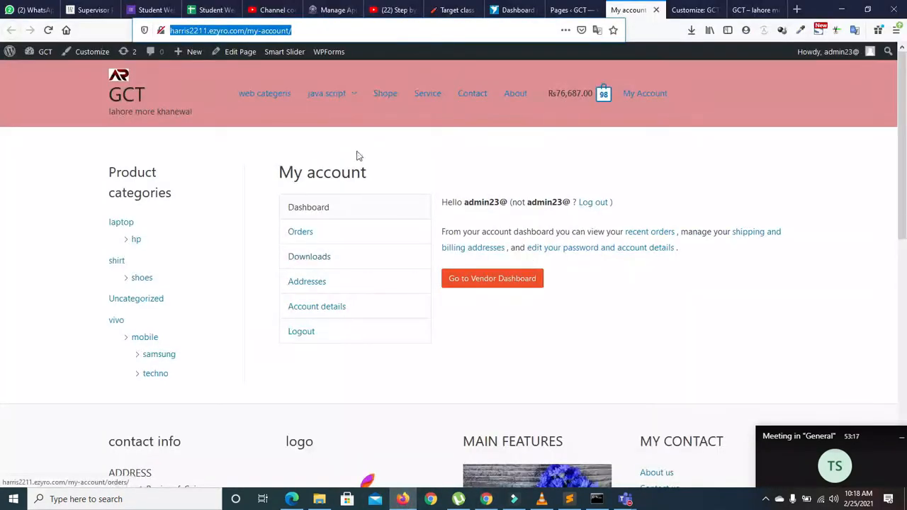
Step: Set both the logged-in and logged-out profile types to Icon
left_click(691, 10)
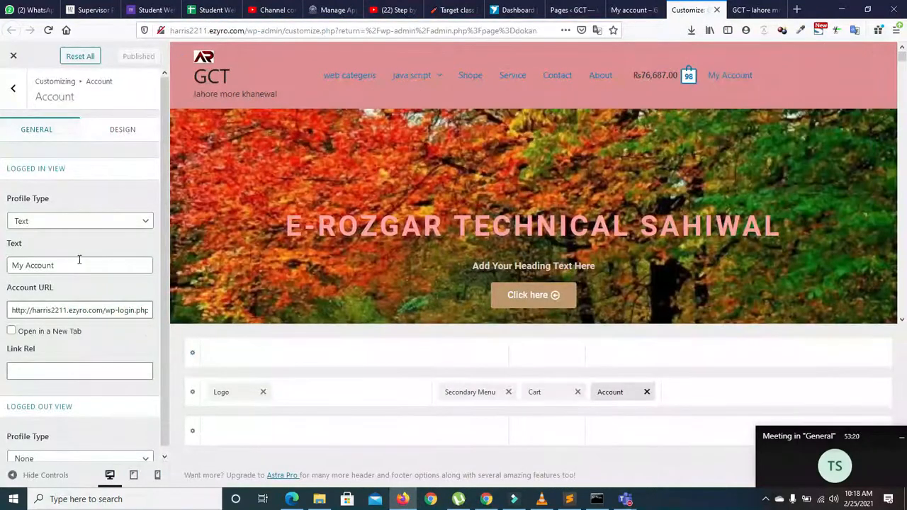
left_click(61, 221)
left_click(31, 235)
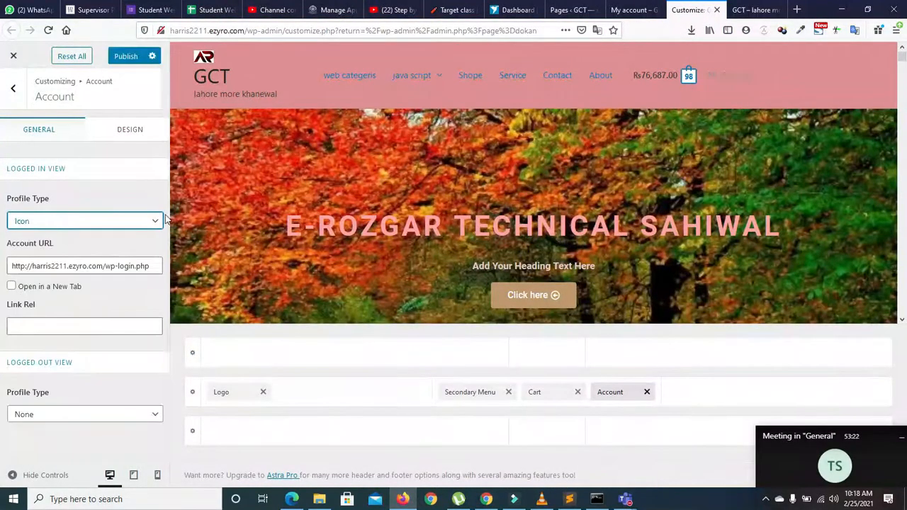
left_click(81, 414)
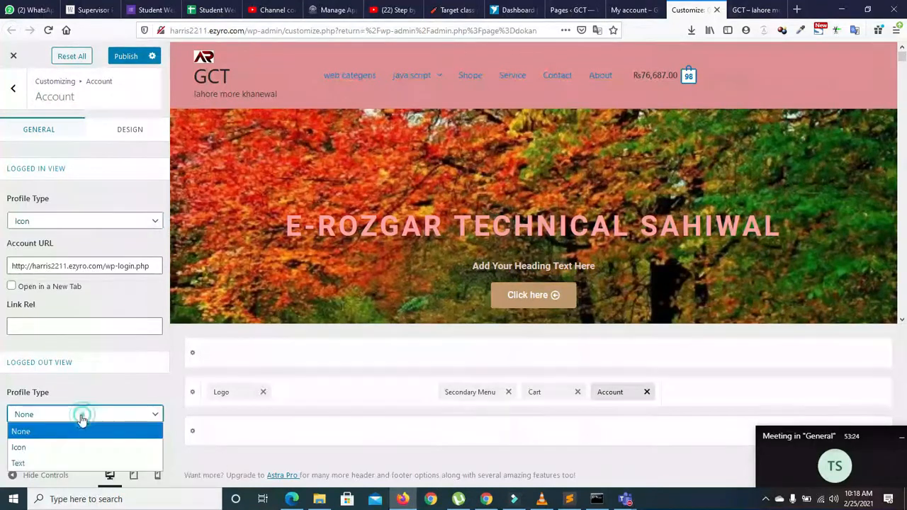
left_click(52, 445)
Step: Clear the Account URL field and publish the header account changes
left_click_drag(166, 300, 156, 413)
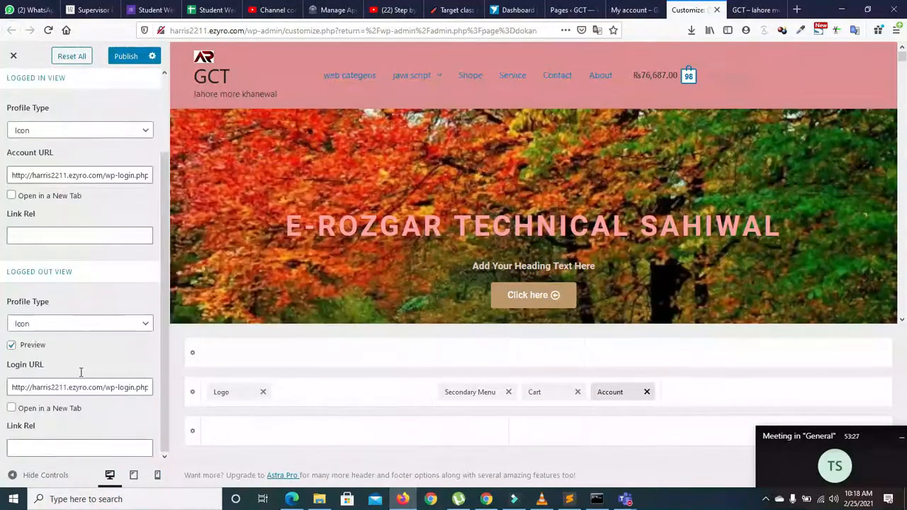
triple_click(78, 174)
key("BackSpace")
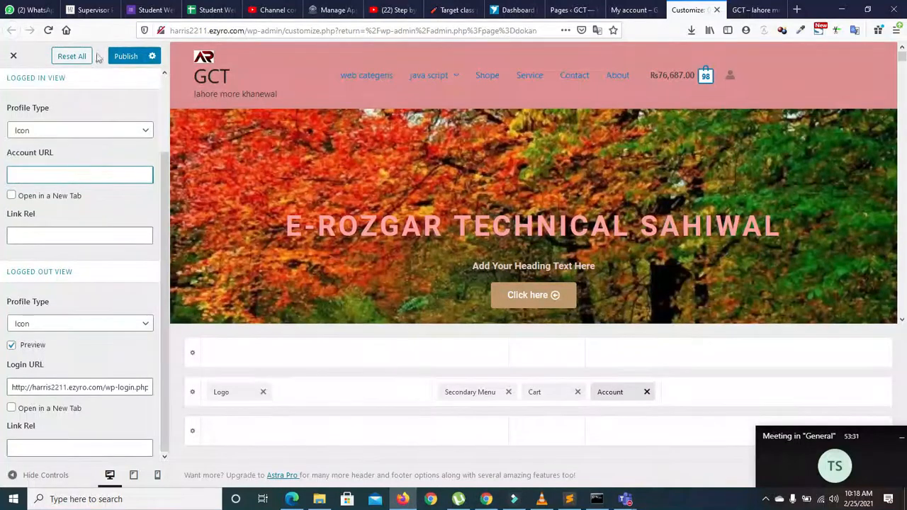
left_click(125, 56)
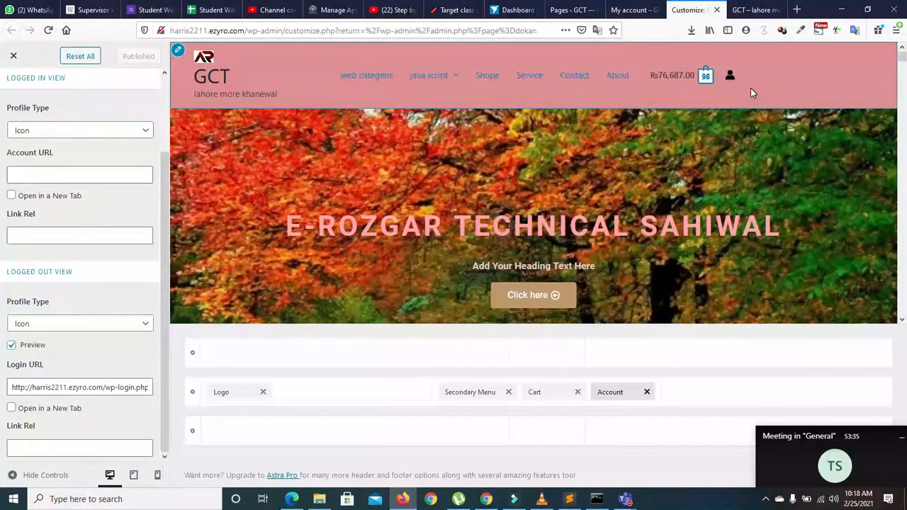
left_click(745, 10)
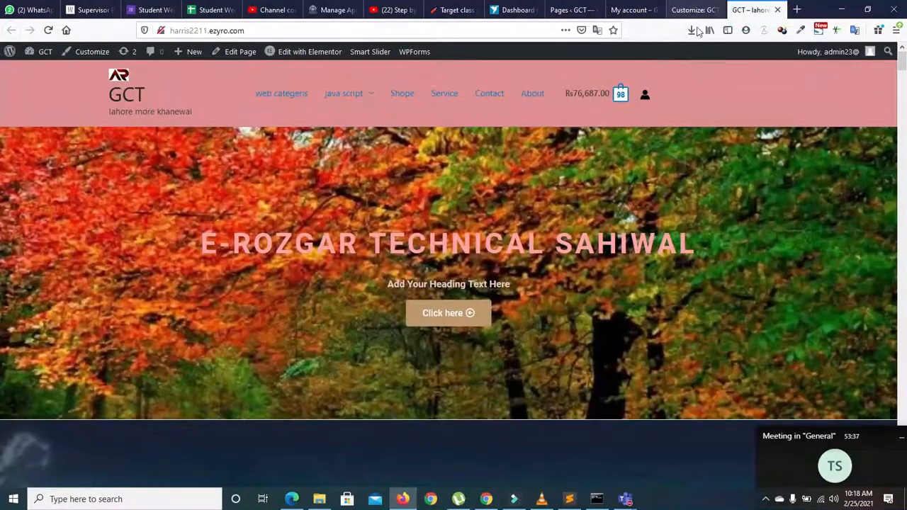
Step: Reload the GCT homepage in Chrome and follow the header account icon to the login page twice
left_click(486, 499)
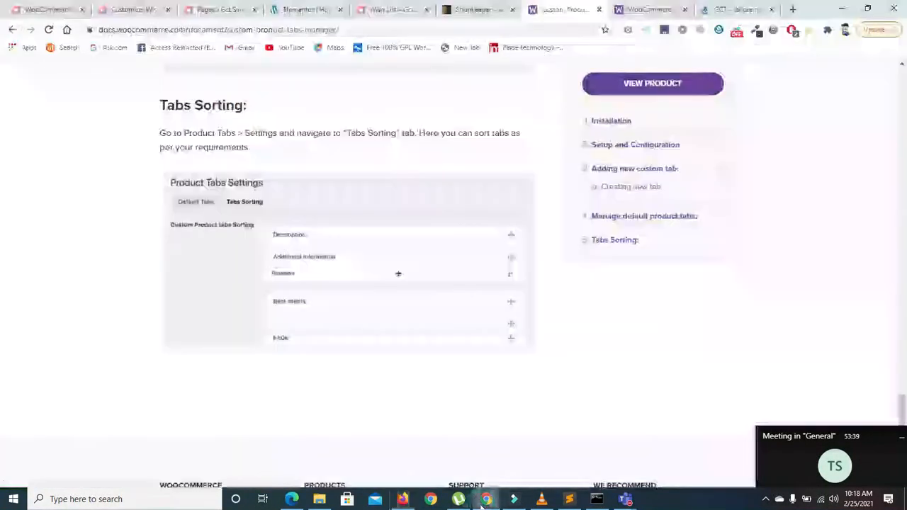
left_click(709, 9)
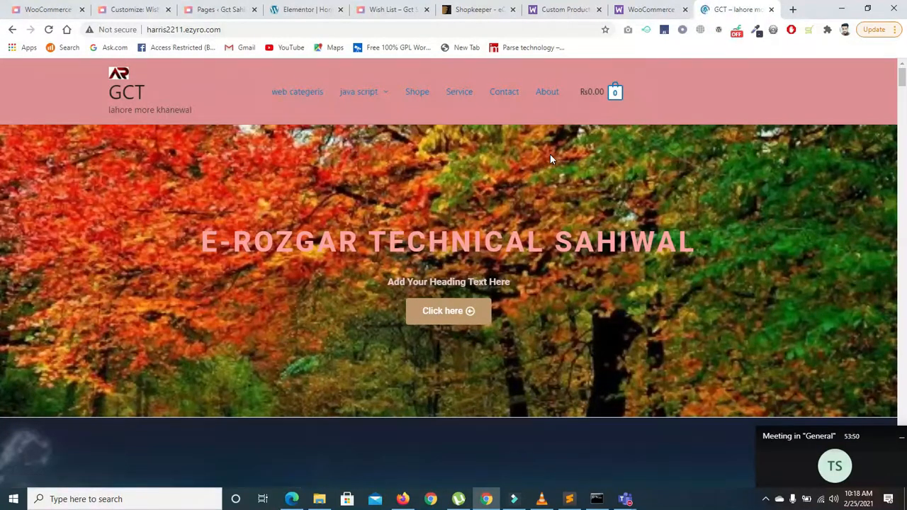
key("F5")
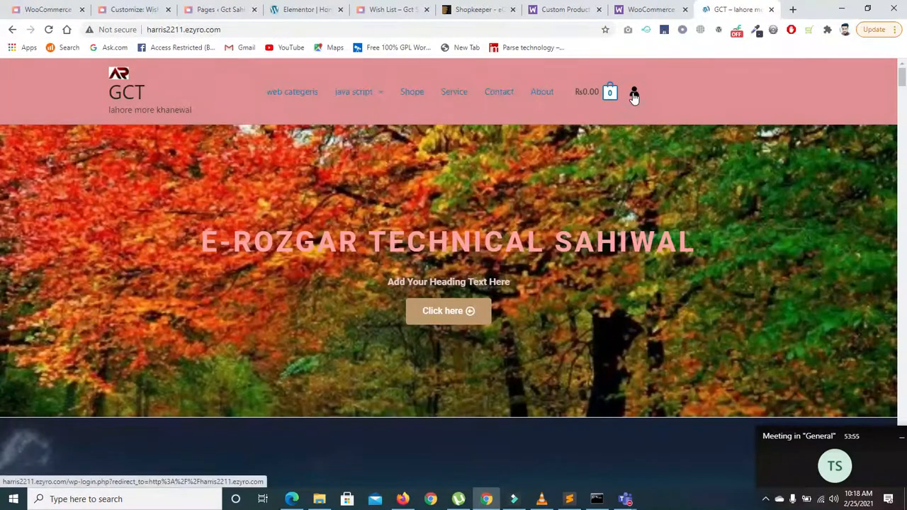
left_click(634, 94)
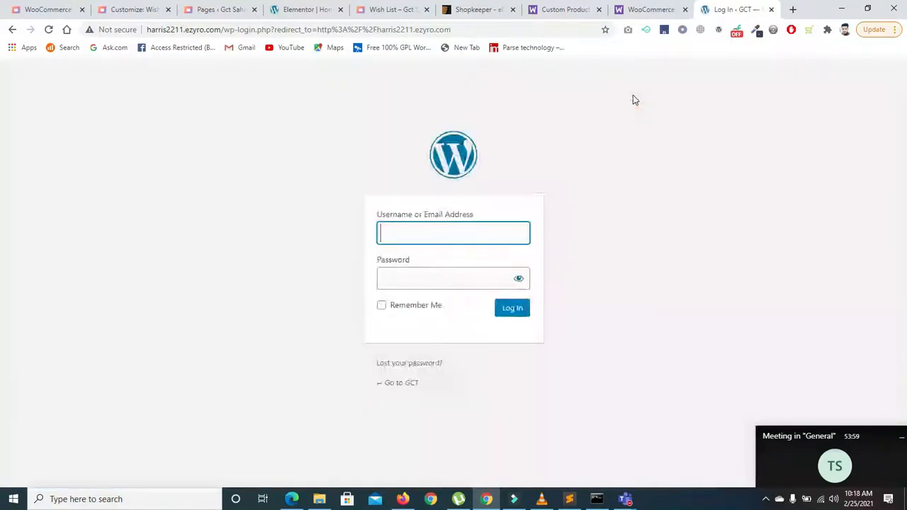
left_click(12, 30)
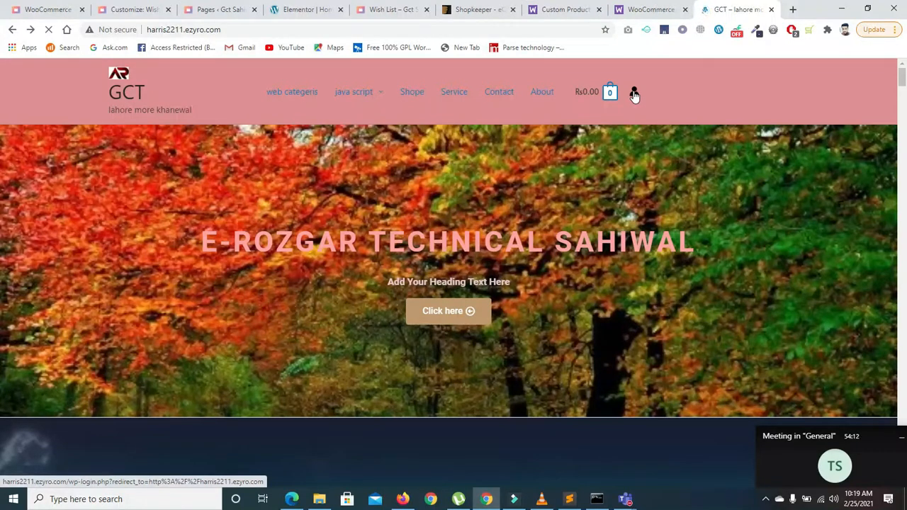
left_click(634, 94)
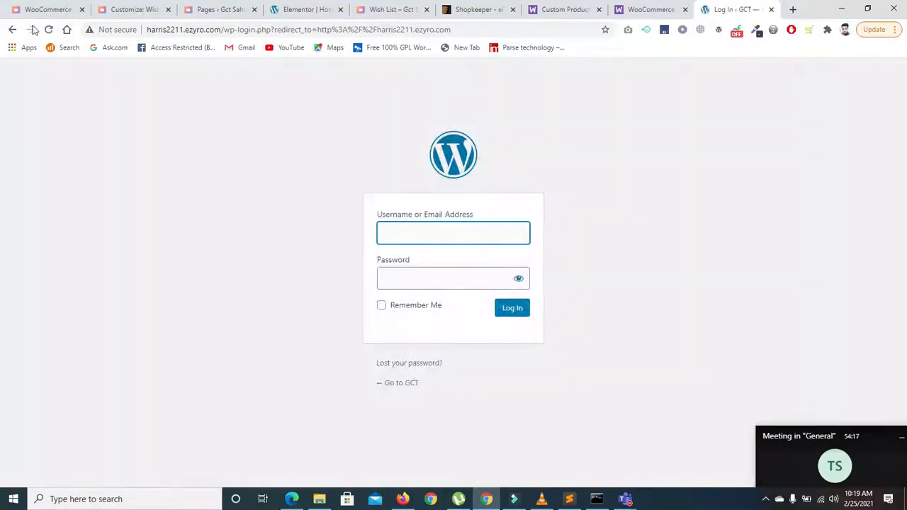
left_click(14, 31)
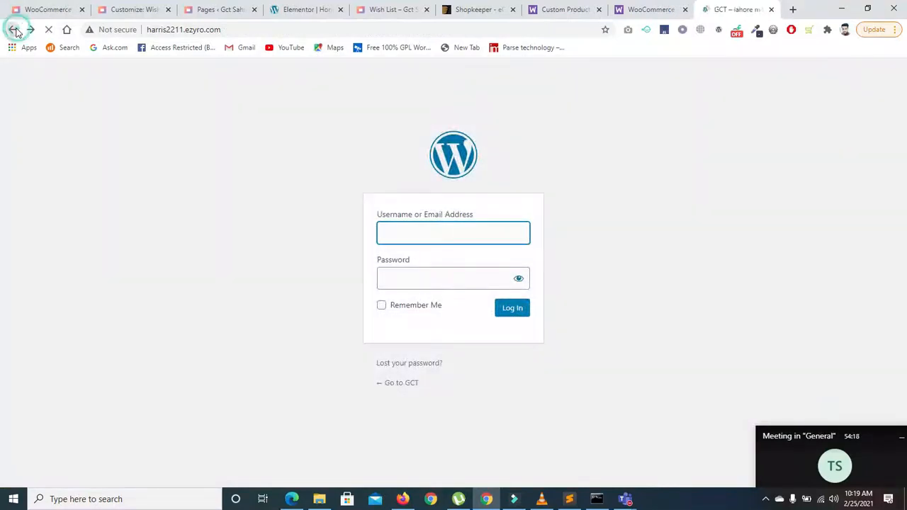
Step: Return to the Customizer tab in Firefox
left_click(642, 12)
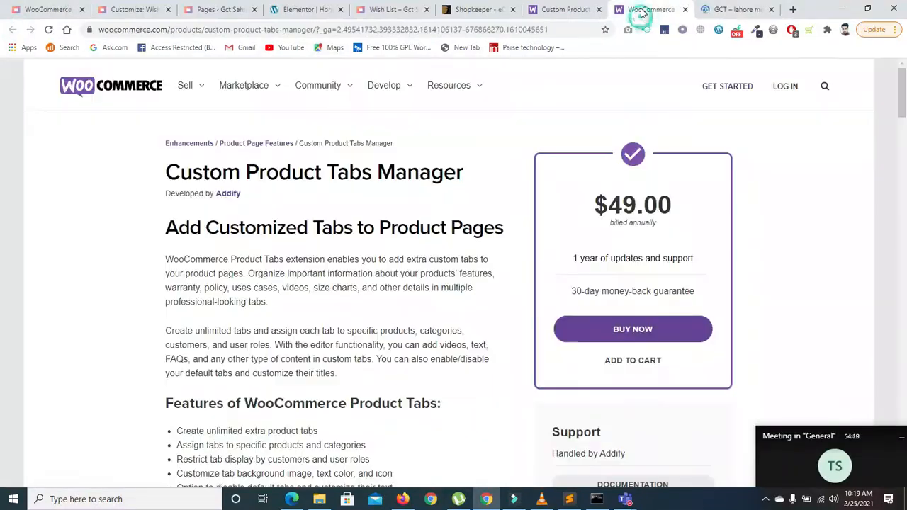
left_click(397, 501)
left_click(691, 10)
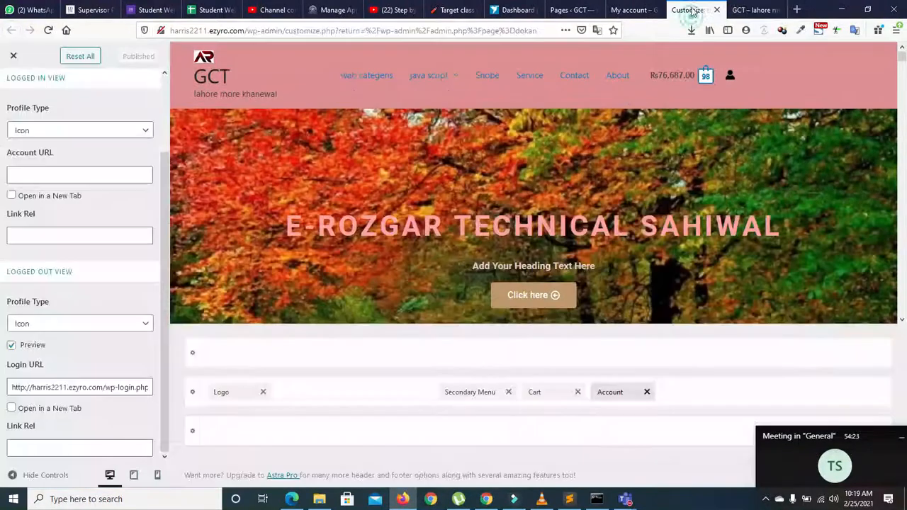
Step: Open Store List and Dashboard from the Pages list in new tabs, then view Store List showing 'No vendor found!'
left_click(627, 10)
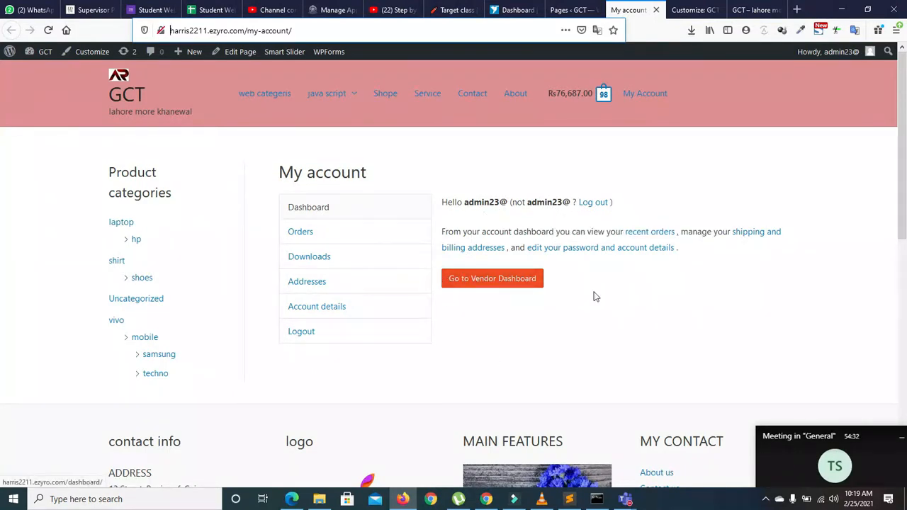
left_click(569, 10)
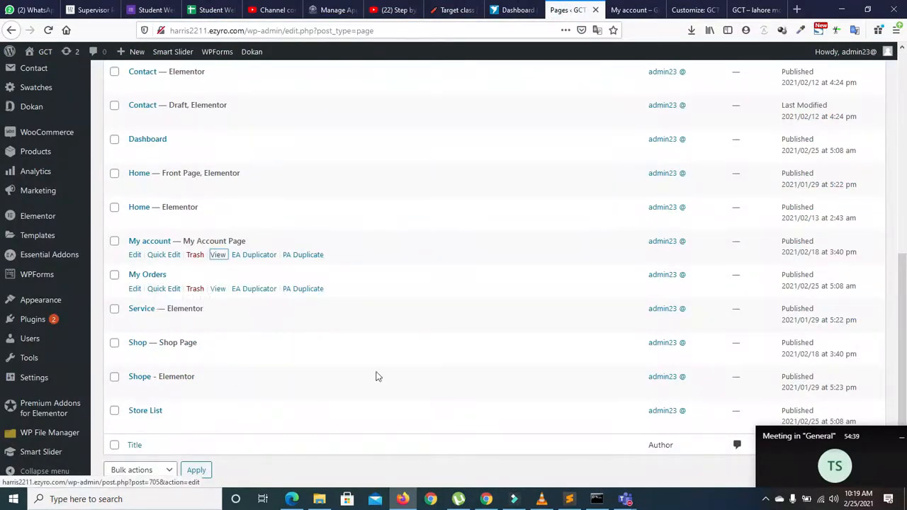
mouse_move(906, 323)
left_mouse_down()
mouse_move(906, 301)
mouse_move(905, 339)
left_mouse_up()
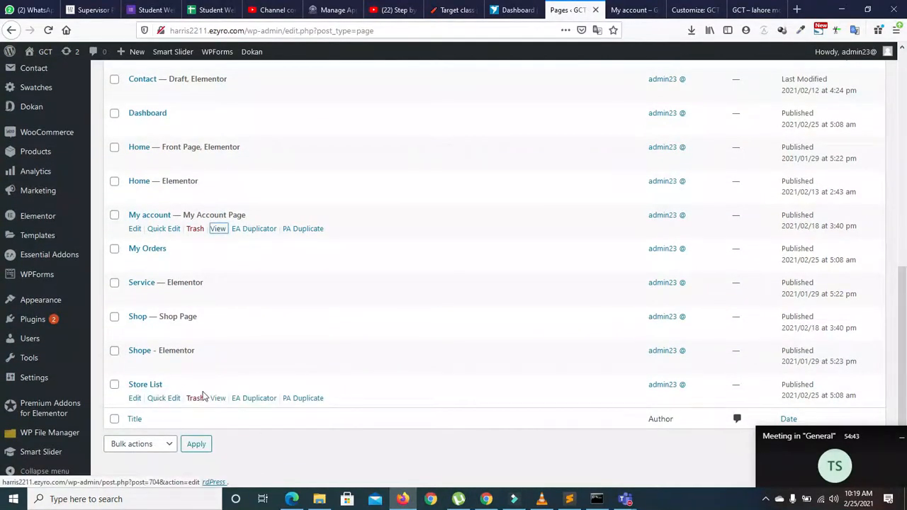
right_click(217, 398)
left_click(258, 226)
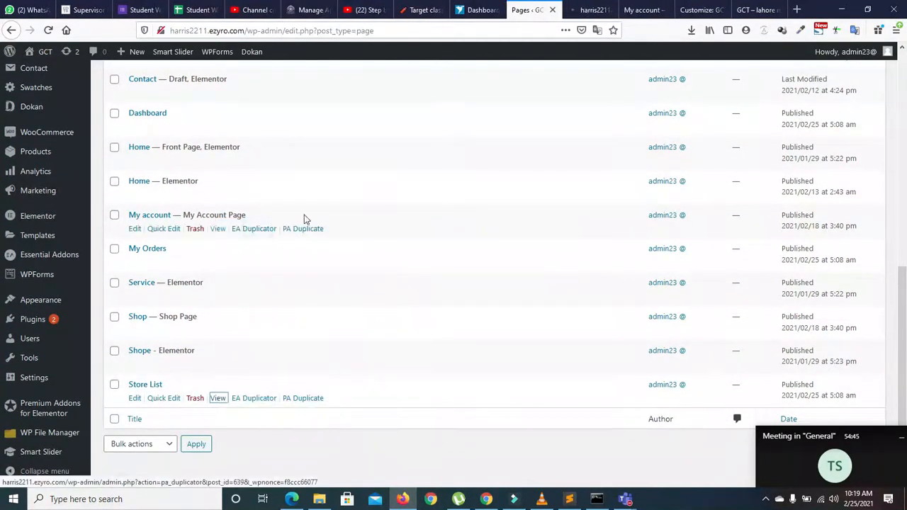
left_click_drag(906, 350, 906, 286)
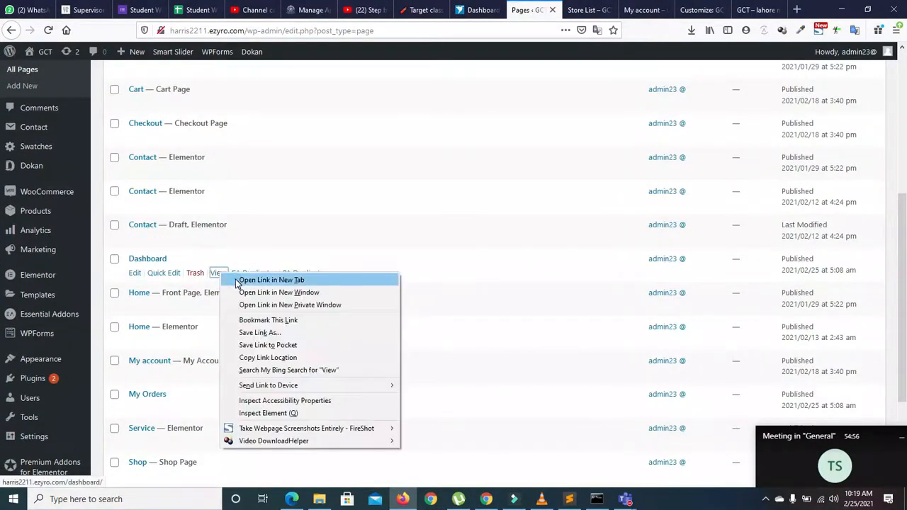
left_click(245, 280)
left_click(540, 6)
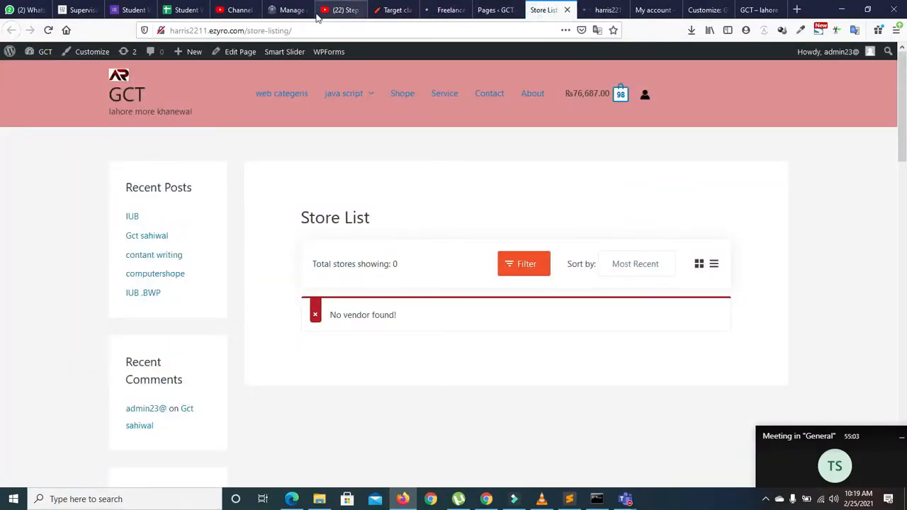
Step: Copy the vendor Dashboard page address and load it in Chrome as a logged-out visitor
left_click(602, 10)
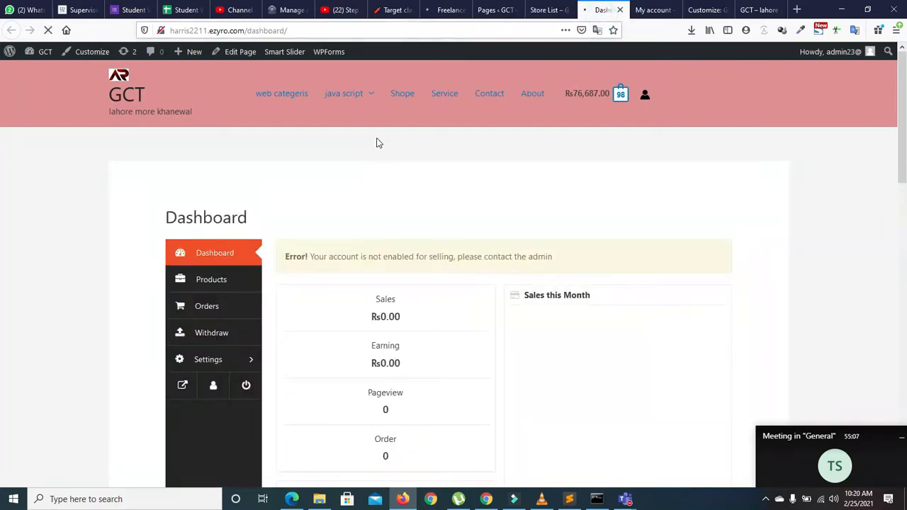
left_click_drag(903, 141, 904, 88)
left_click(342, 32)
key("ctrl+c")
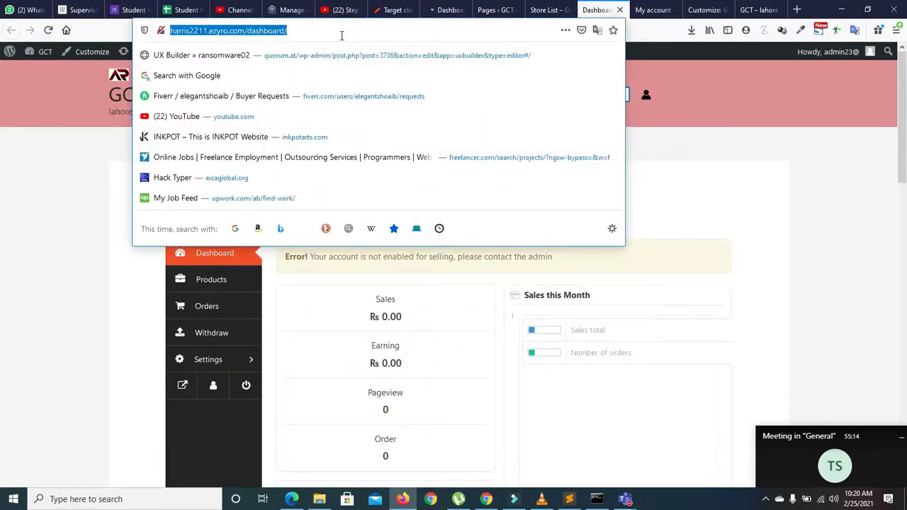
left_click(486, 500)
left_click(733, 9)
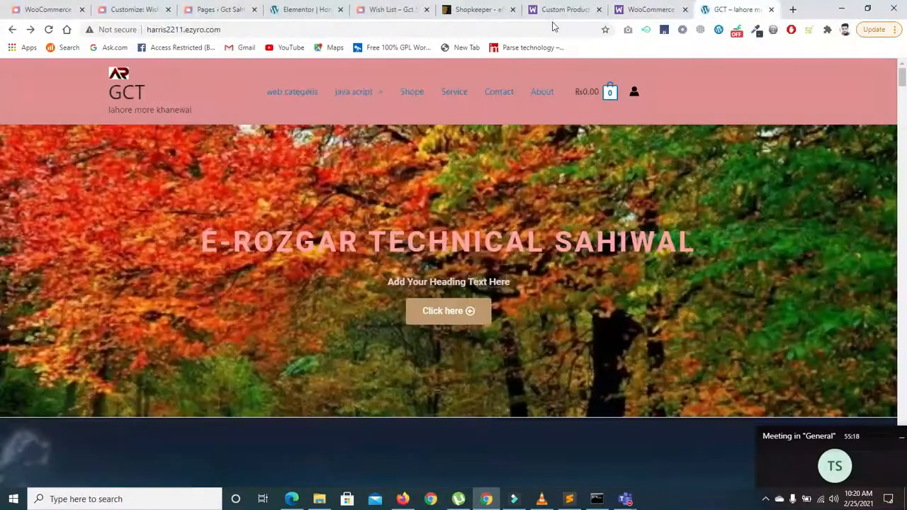
left_click(554, 29)
key("ctrl+v")
key("Return")
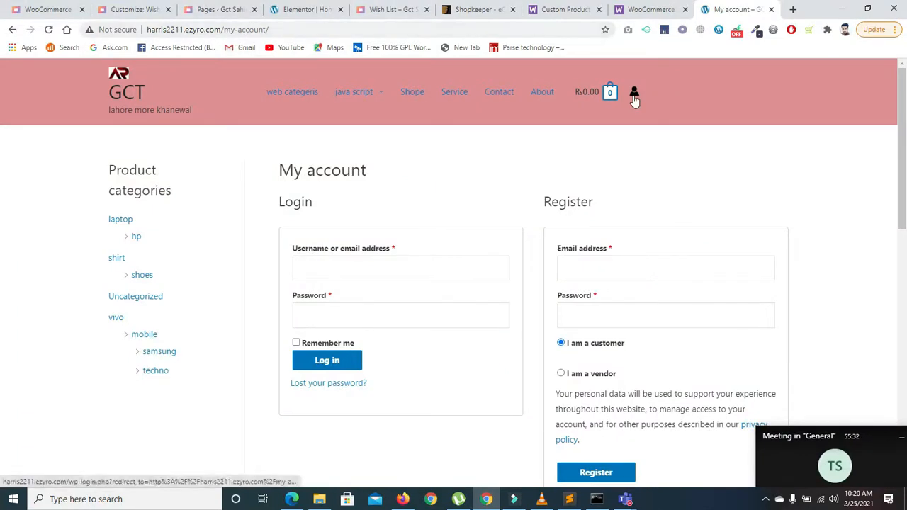
Step: Select the resulting My account address, then return to the Firefox vendor Dashboard
left_click(313, 31)
left_click(313, 31)
key("ctrl+c")
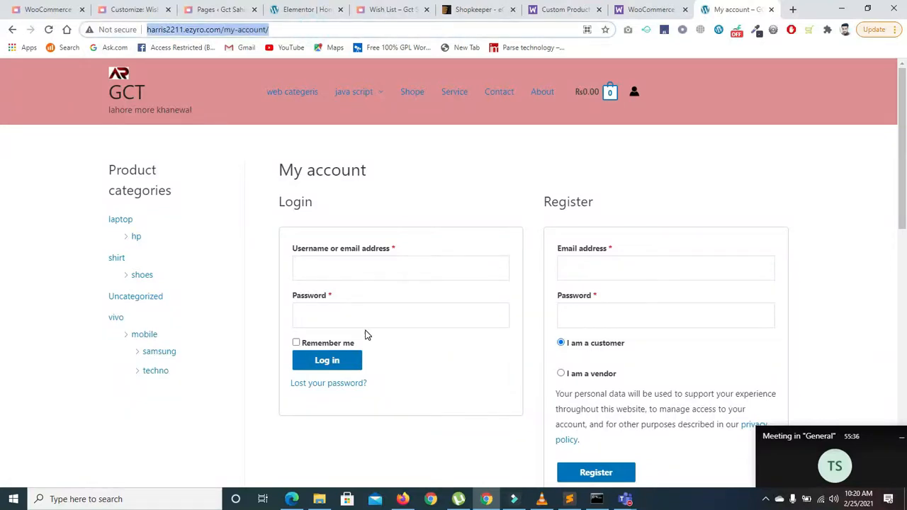
left_click(403, 499)
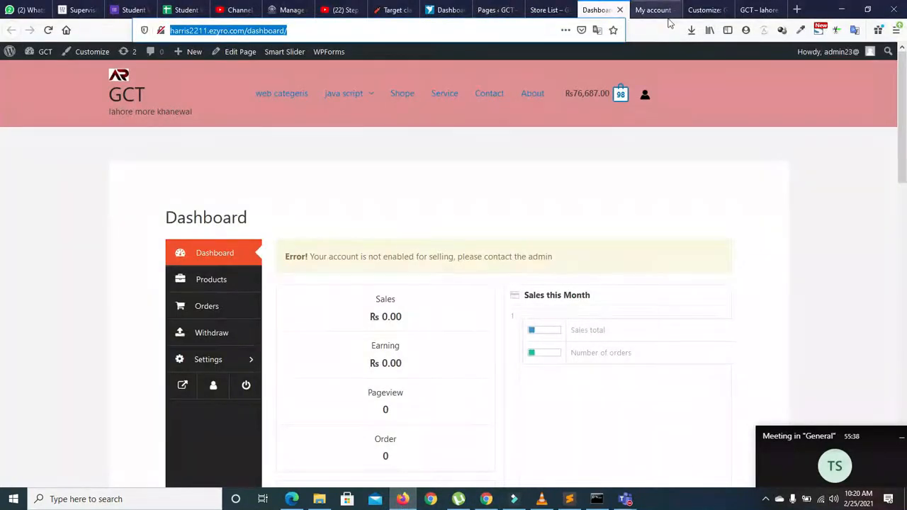
Step: Set the Astra header's logged-in Account URL to the my-account page, publish, and view it in Chrome
left_click(653, 10)
left_click(712, 10)
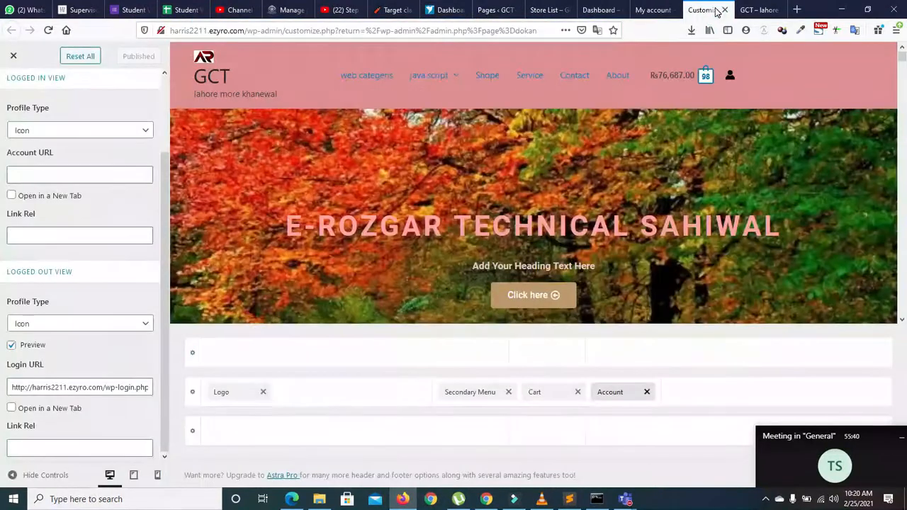
left_click(61, 176)
key("ctrl+v")
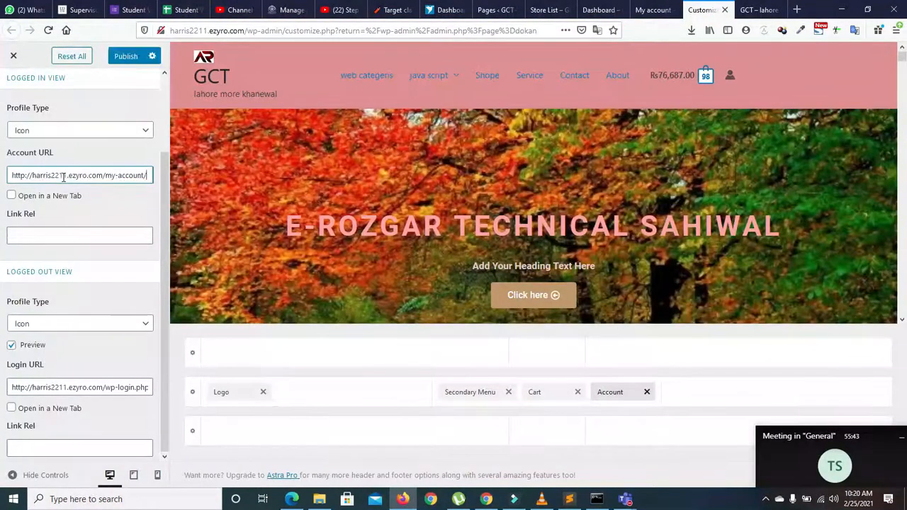
left_click(126, 56)
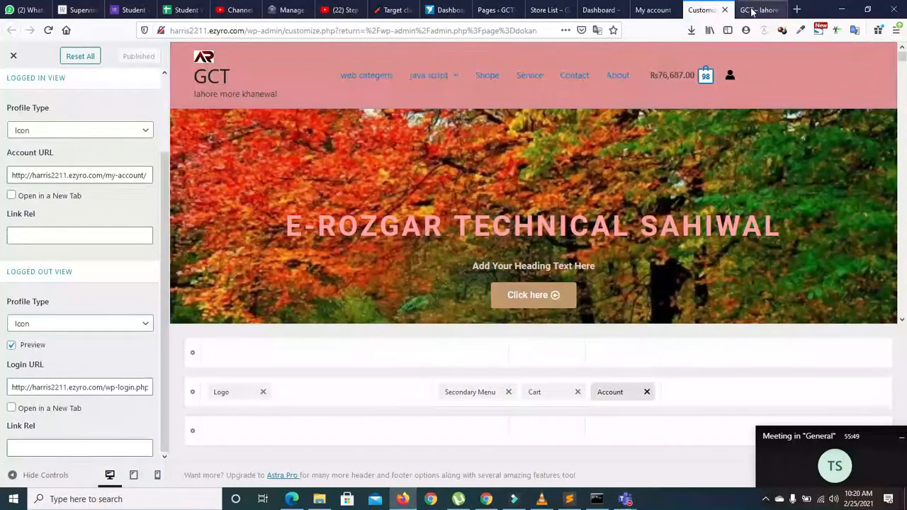
left_click(486, 499)
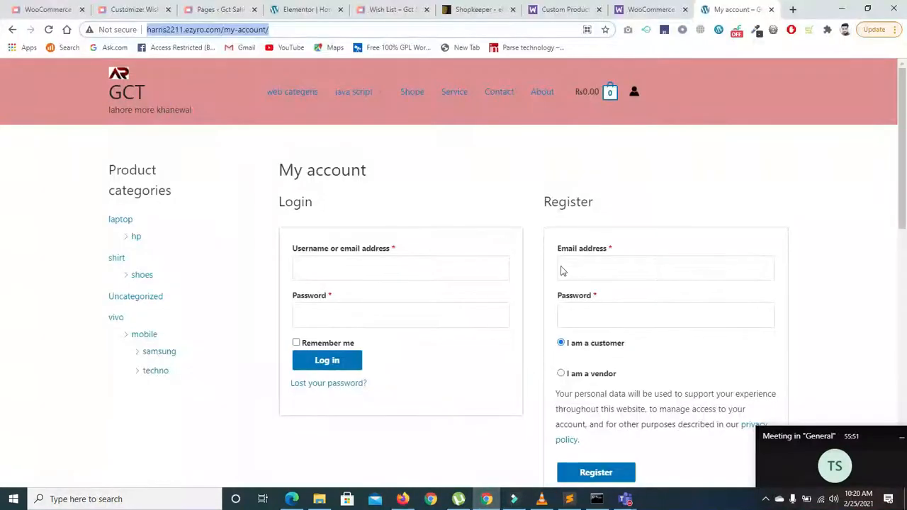
Step: Fill the registration email and a stronger password from saved browser entries
left_click_drag(903, 138, 903, 169)
left_click(602, 177)
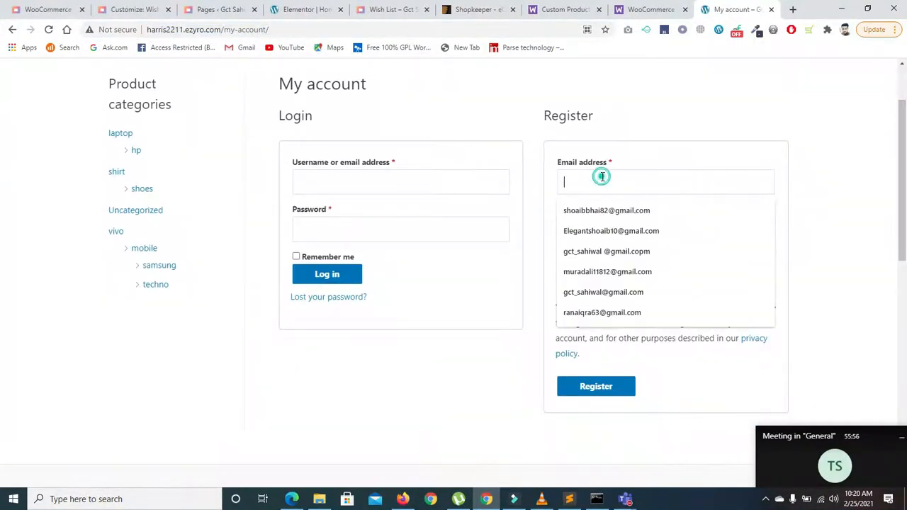
left_click(604, 251)
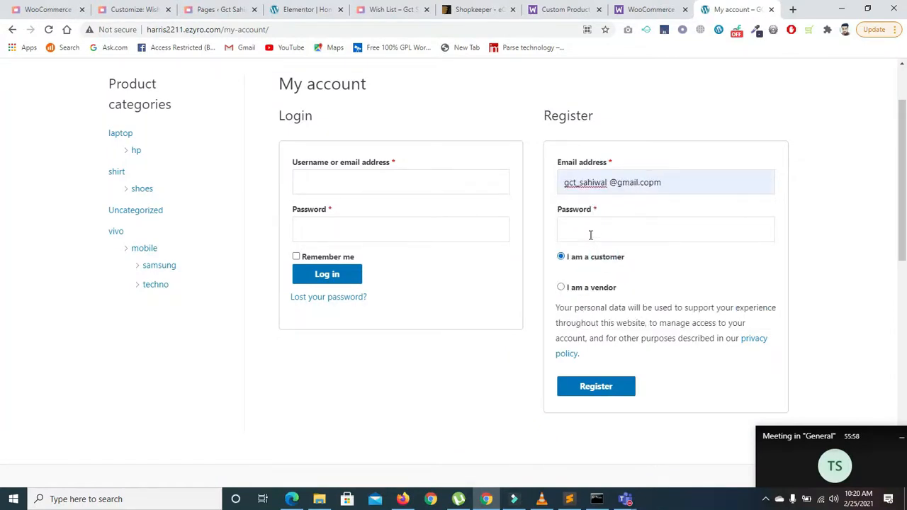
left_click(589, 234)
left_click(594, 262)
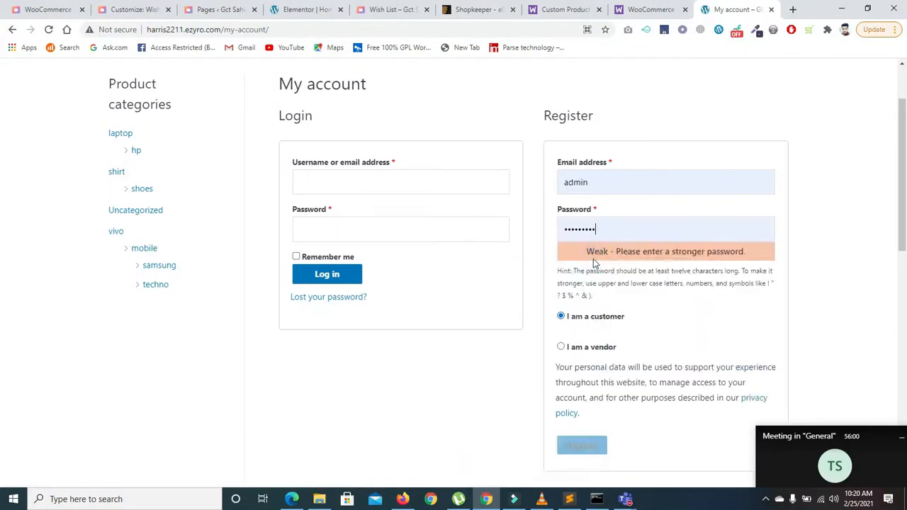
left_click(616, 217)
type("••••")
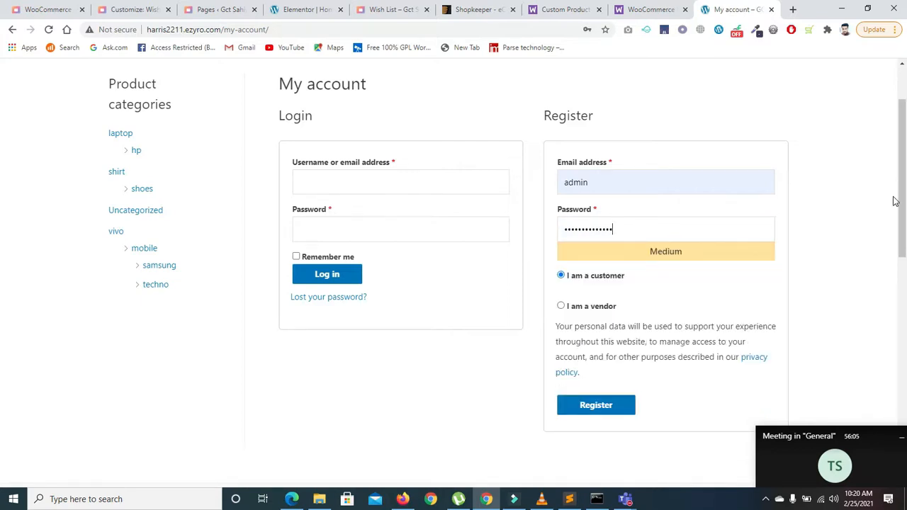
Step: Register as a vendor, entering name, shop name, shop URL and phone number
scroll(895, 200, "down", 2)
left_click(561, 204)
left_click_drag(902, 186, 902, 162)
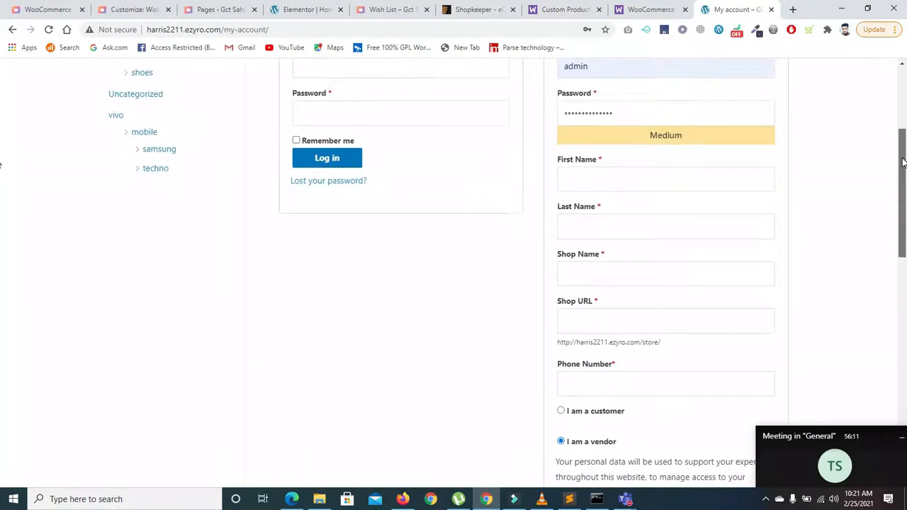
left_click(687, 178)
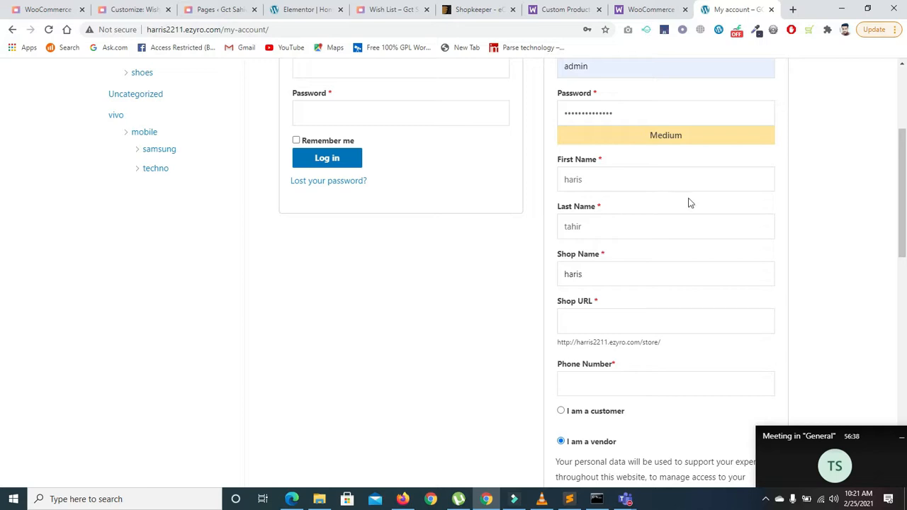
left_click(643, 318)
left_click(595, 387)
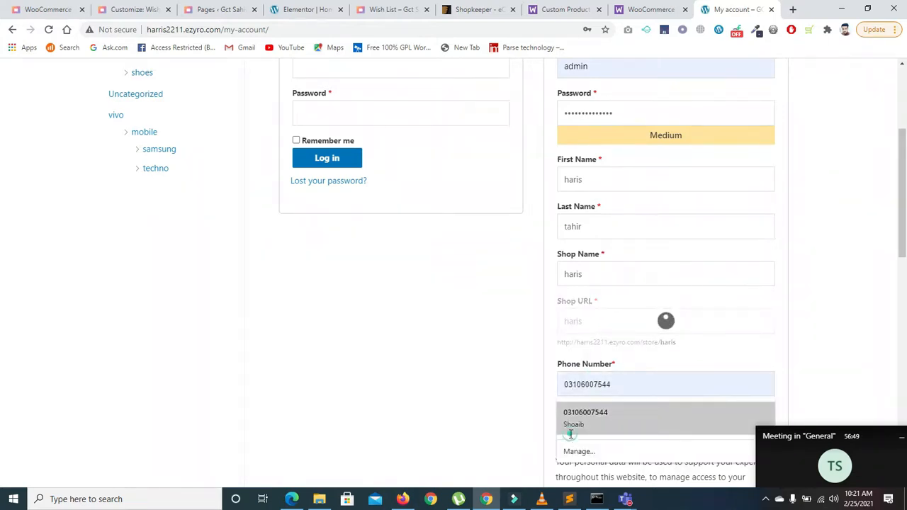
left_click(574, 418)
scroll(812, 293, "down", 3)
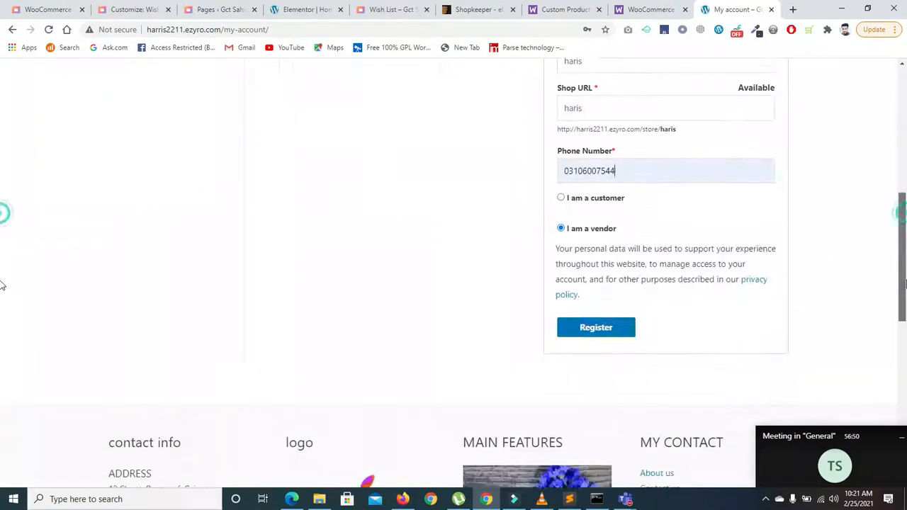
left_click(597, 320)
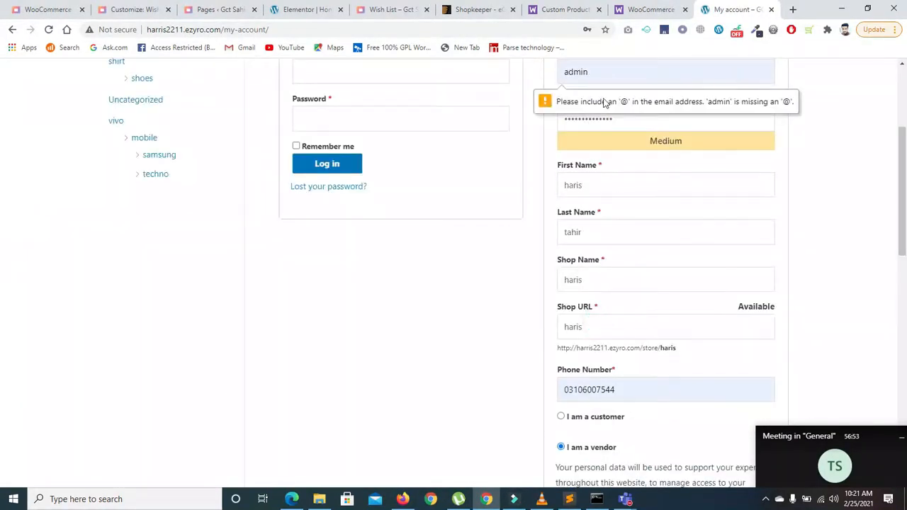
left_click_drag(905, 139, 904, 106)
left_click(606, 179)
type("@gmail.com")
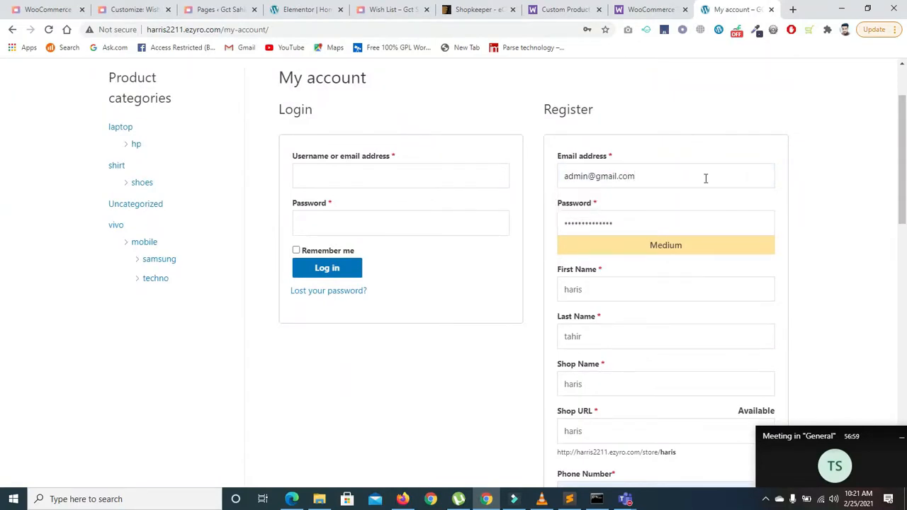
left_click_drag(893, 159, 906, 364)
left_click_drag(904, 313, 900, 196)
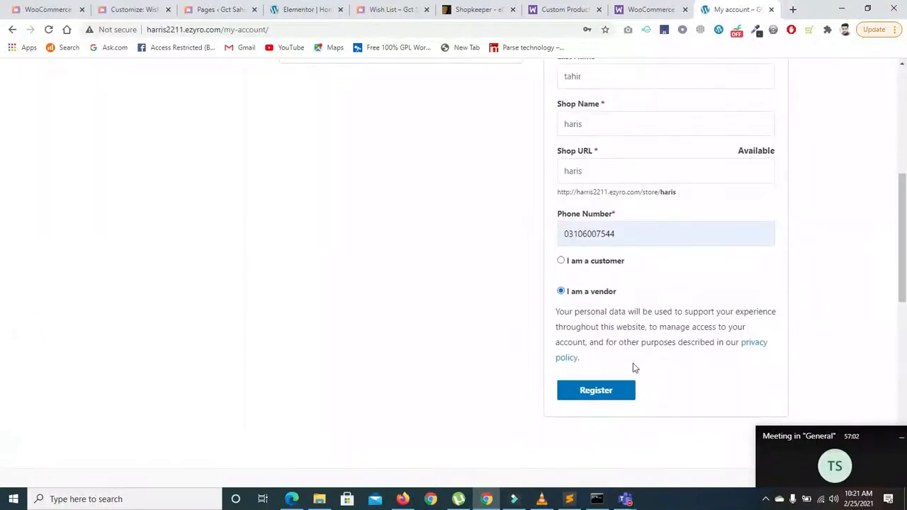
left_click(594, 392)
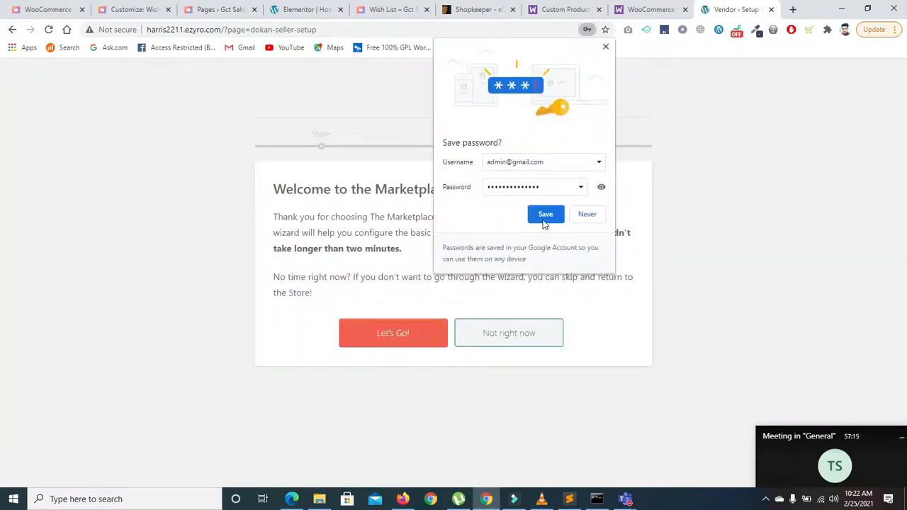
Step: Save the new login in the browser, start the store wizard, and autofill the store street address
left_click(547, 218)
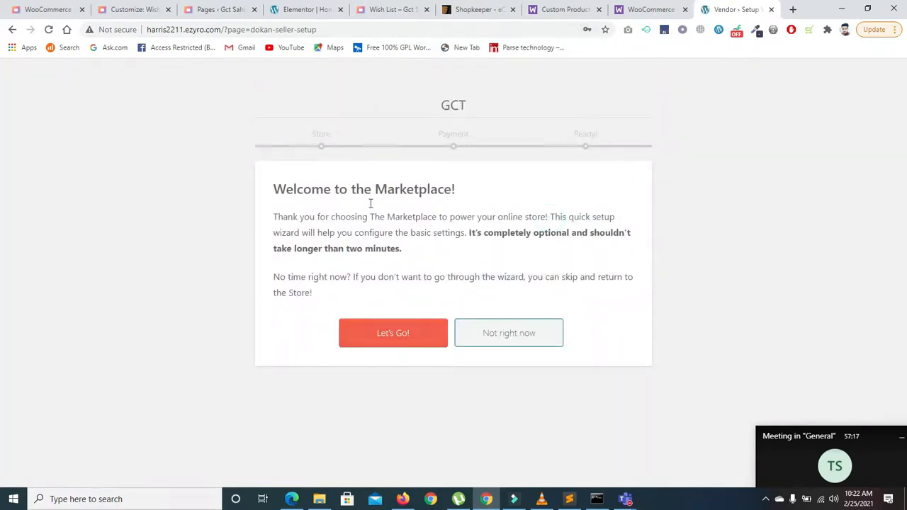
left_click(383, 330)
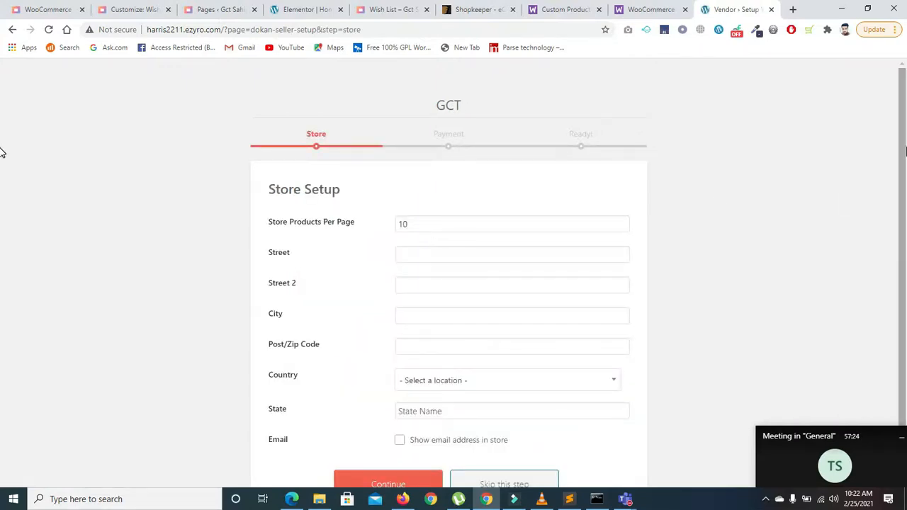
scroll(800, 178, "down", 1)
left_click(423, 211)
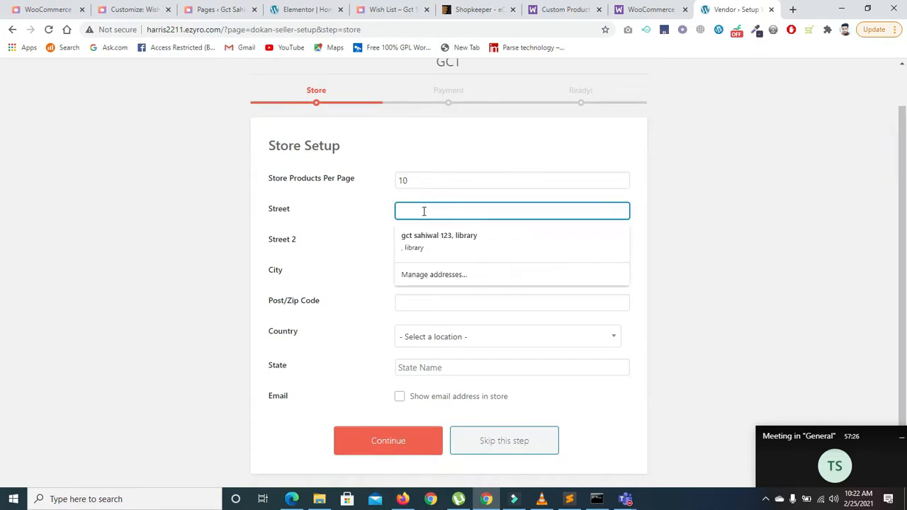
left_click(433, 244)
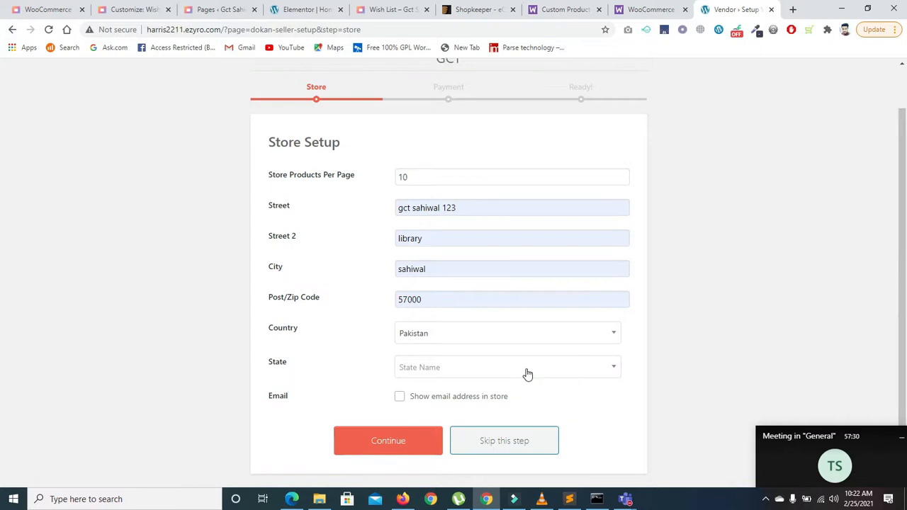
Step: Choose Punjab as the state, keep the email hidden, and save the store setup
left_click(475, 368)
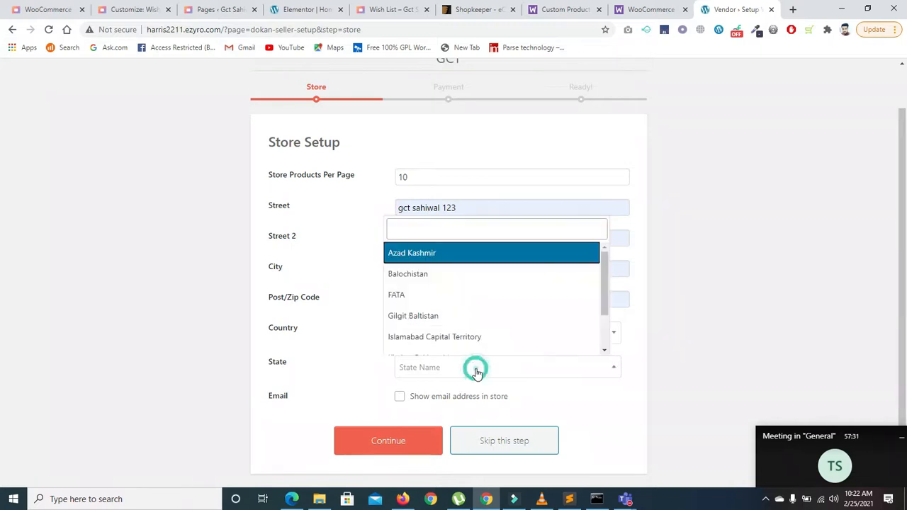
type("p")
left_click(432, 345)
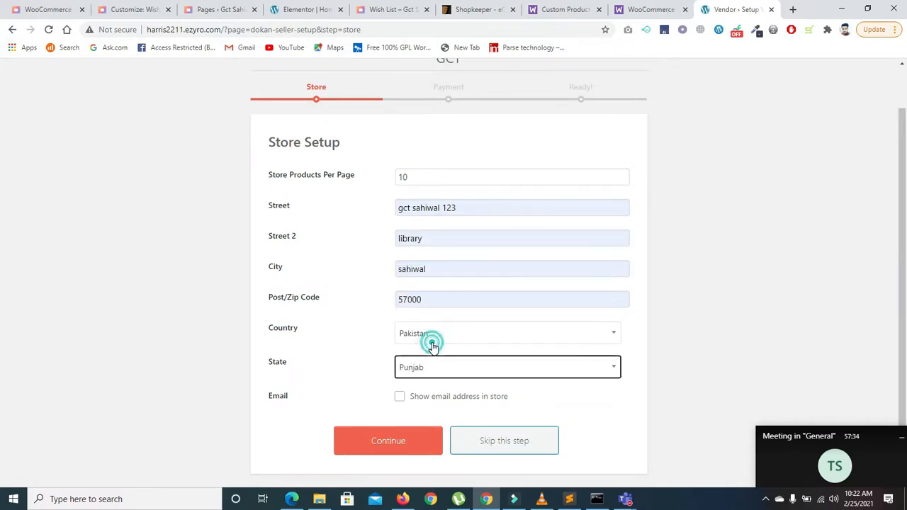
left_click(399, 398)
left_click(400, 399)
left_click(401, 442)
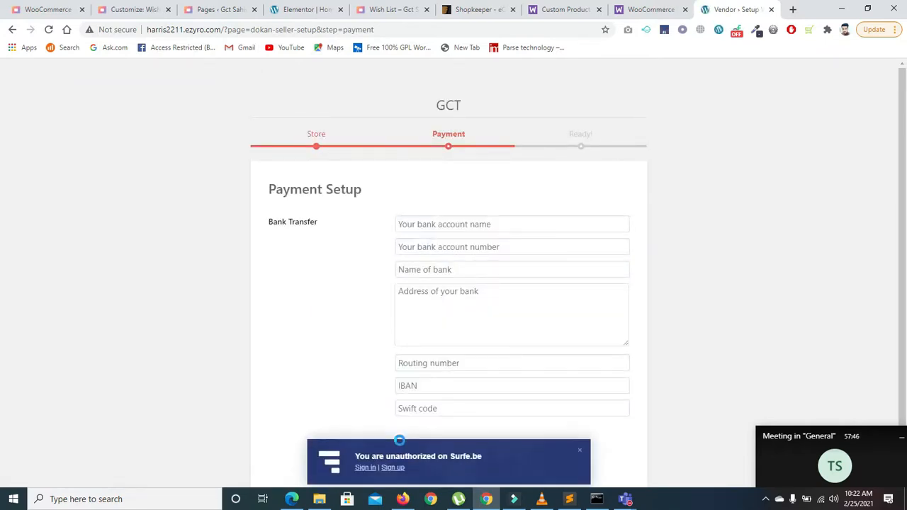
Step: Dismiss the Surfe.be notification and skip the Payment Setup step
left_click_drag(905, 190, 905, 233)
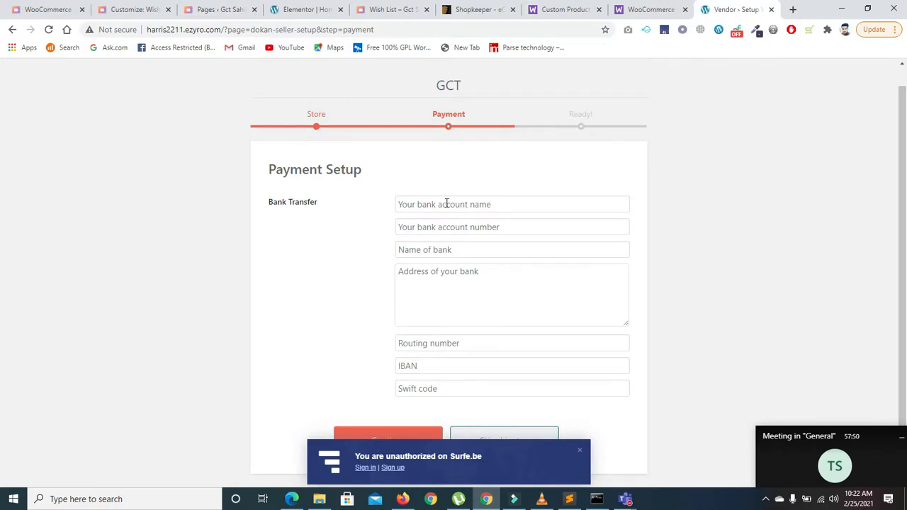
left_click(419, 203)
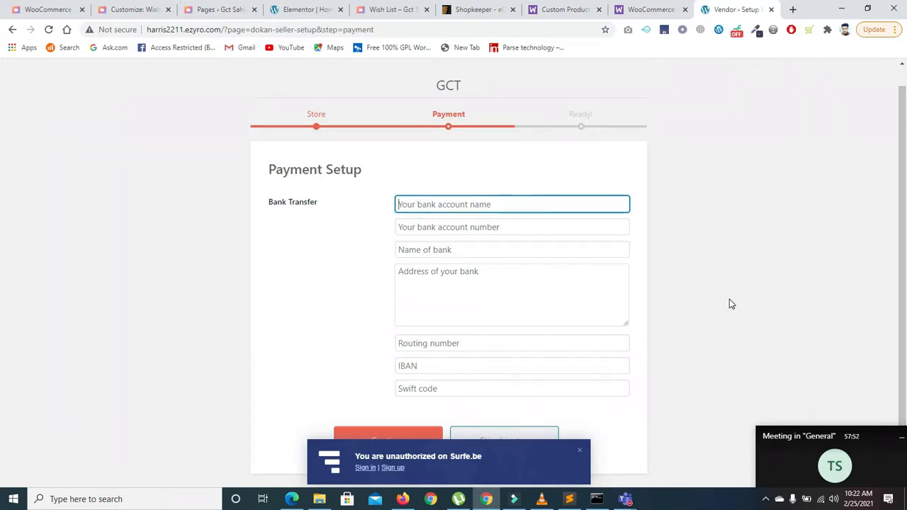
left_click(579, 454)
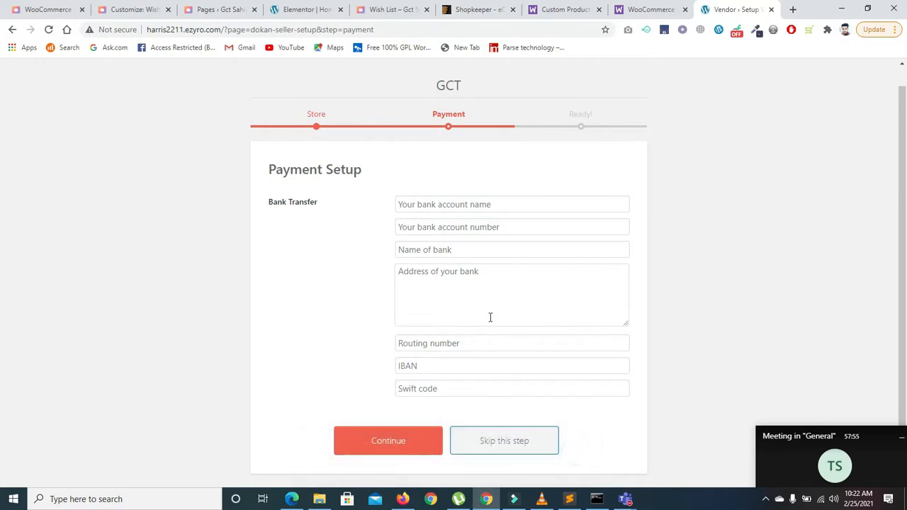
left_click(452, 204)
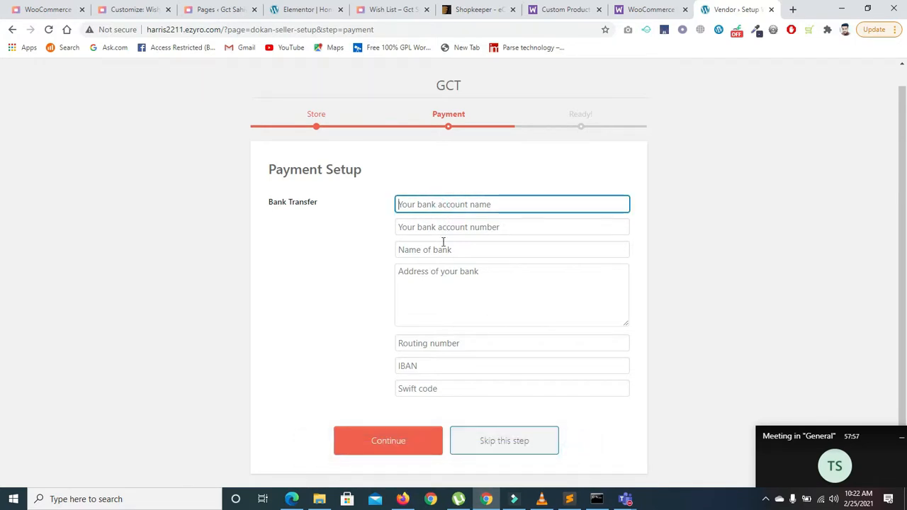
left_click(492, 441)
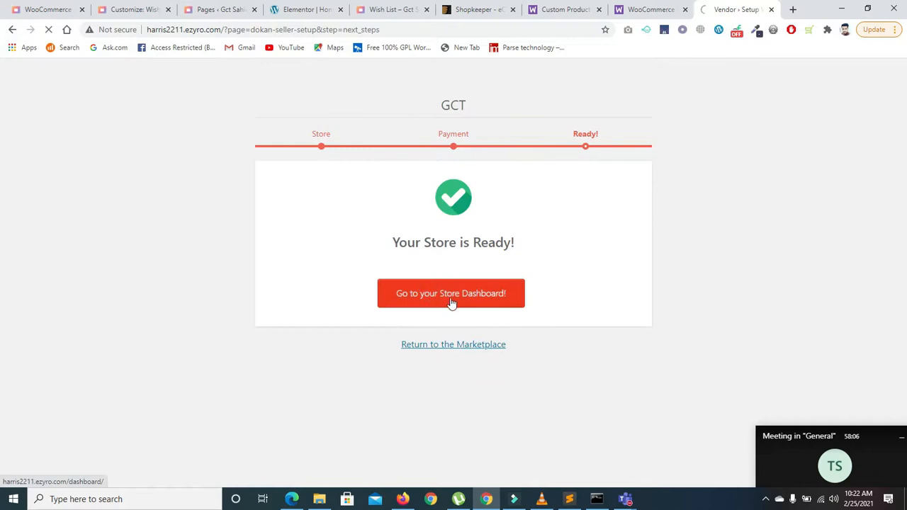
Step: Go to the vendor store dashboard, reloading it after a gateway error
left_click(447, 301)
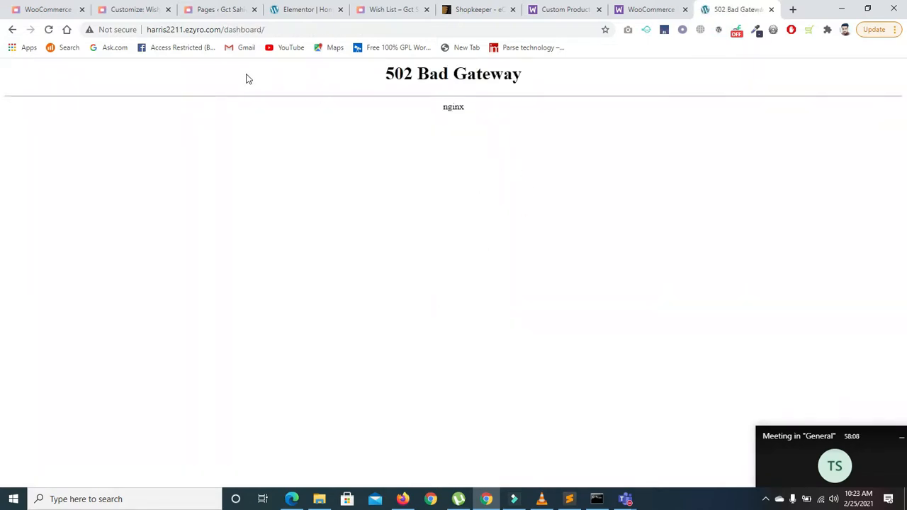
left_click(266, 28)
key("Return")
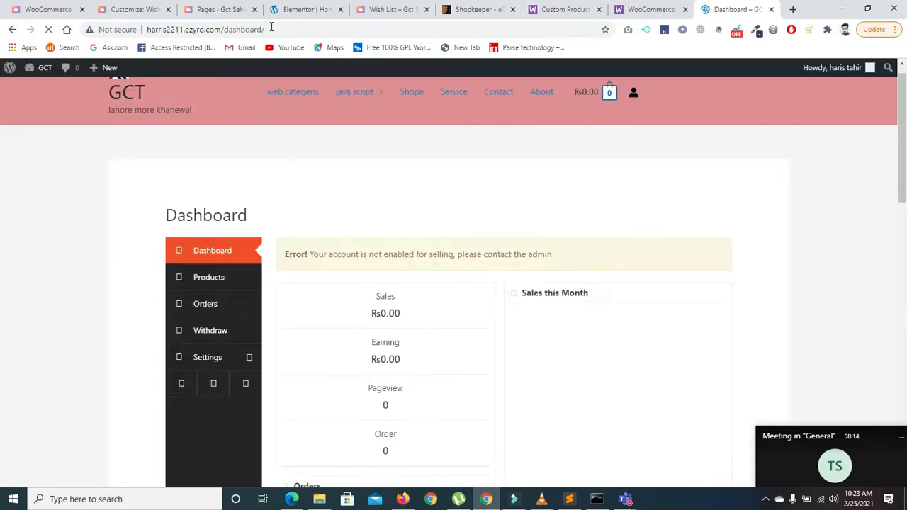
left_click_drag(906, 162, 895, 193)
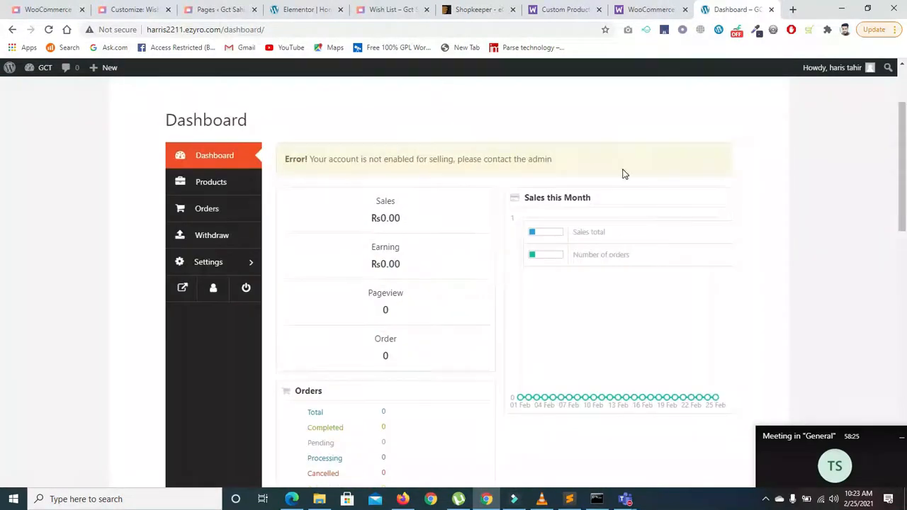
Step: Check the vendor's Products and Orders lists, then try adding a new product from the dashboard
left_click(204, 183)
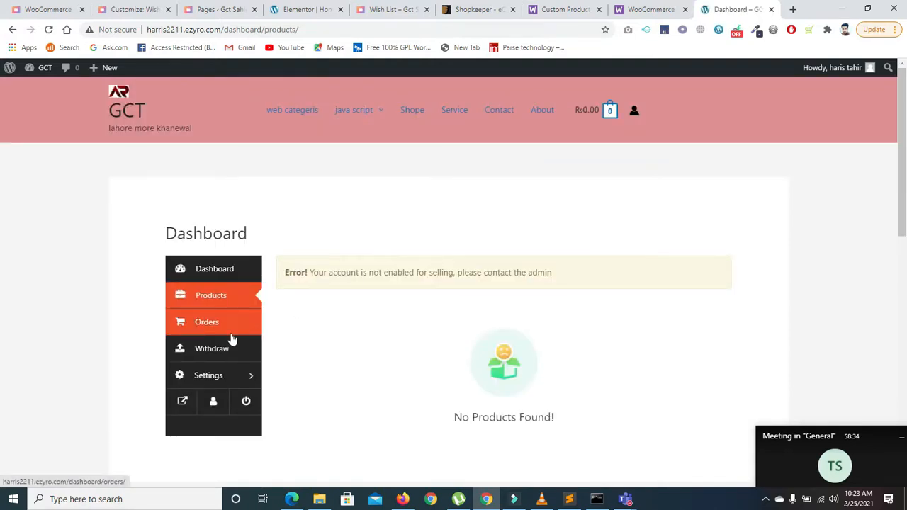
left_click(209, 328)
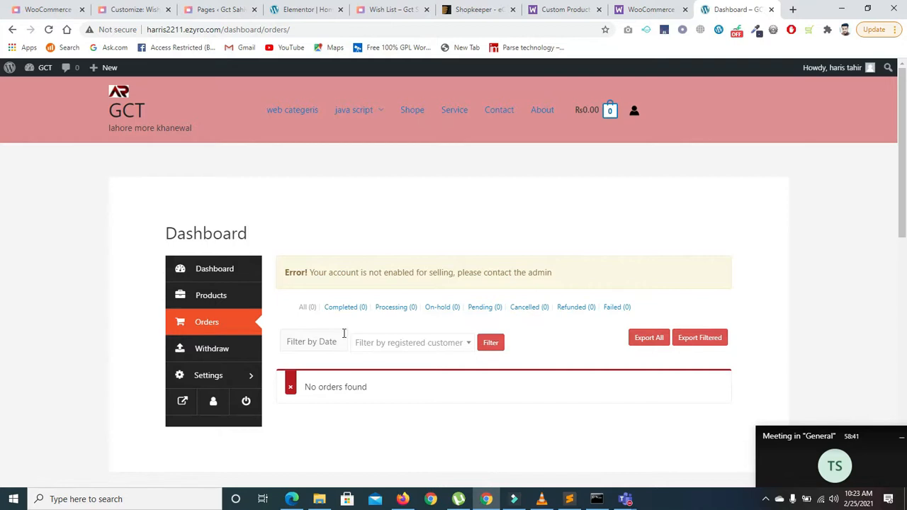
left_click(215, 274)
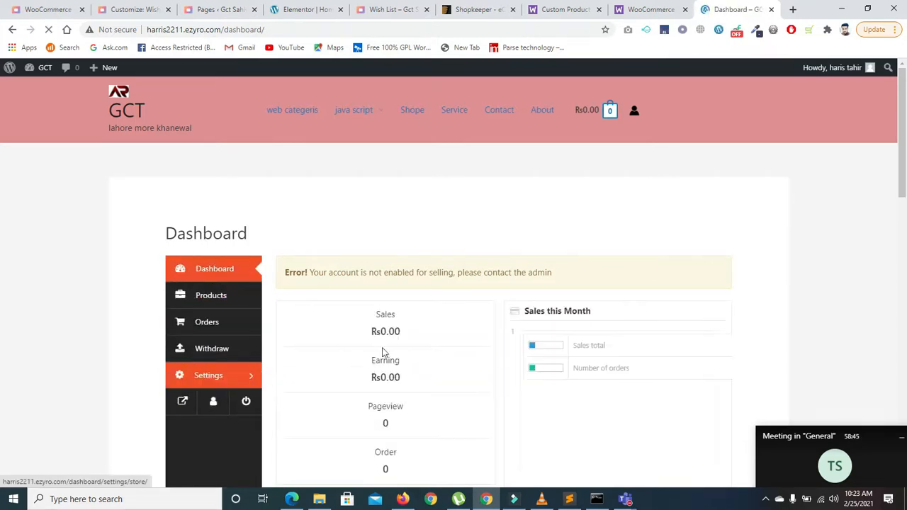
left_click_drag(905, 186, 906, 287)
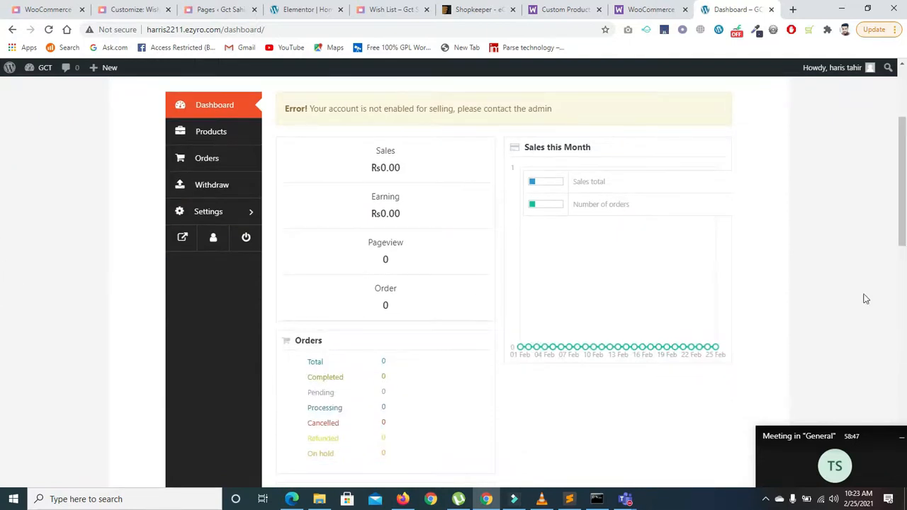
left_click_drag(903, 221, 906, 309)
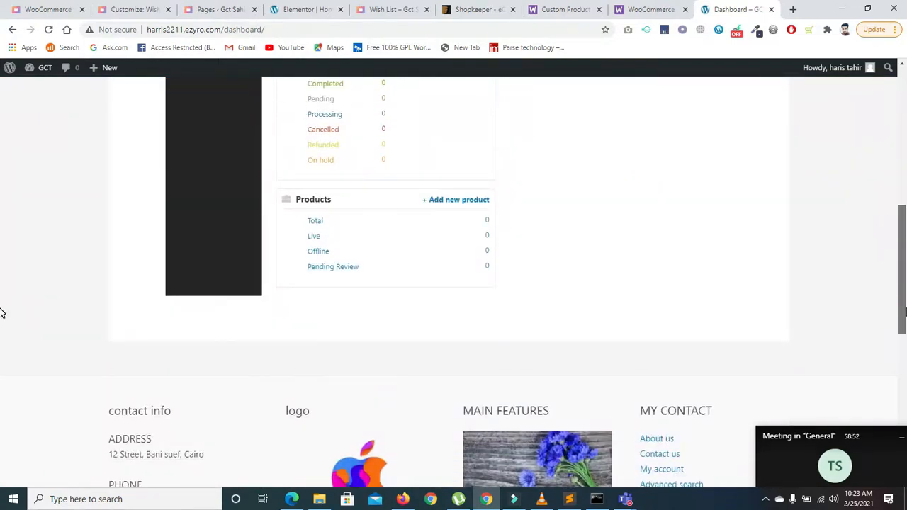
left_click(451, 202)
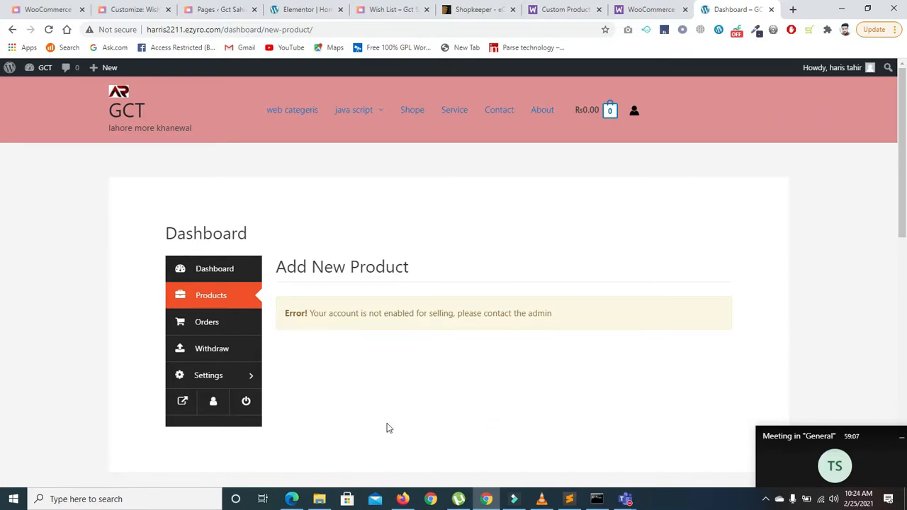
Step: In the admin browser, close the Store List and vendor dashboard tabs and open Dokan > Dashboard
left_click(403, 497)
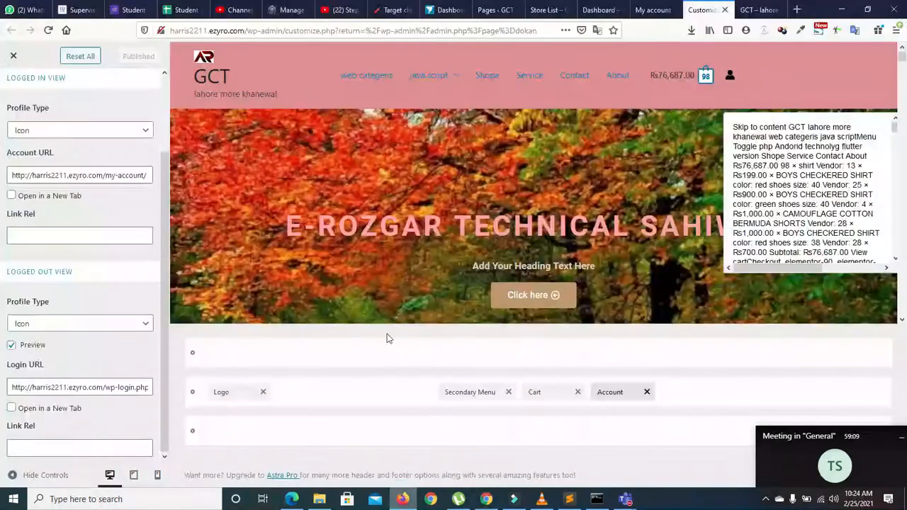
left_click(652, 10)
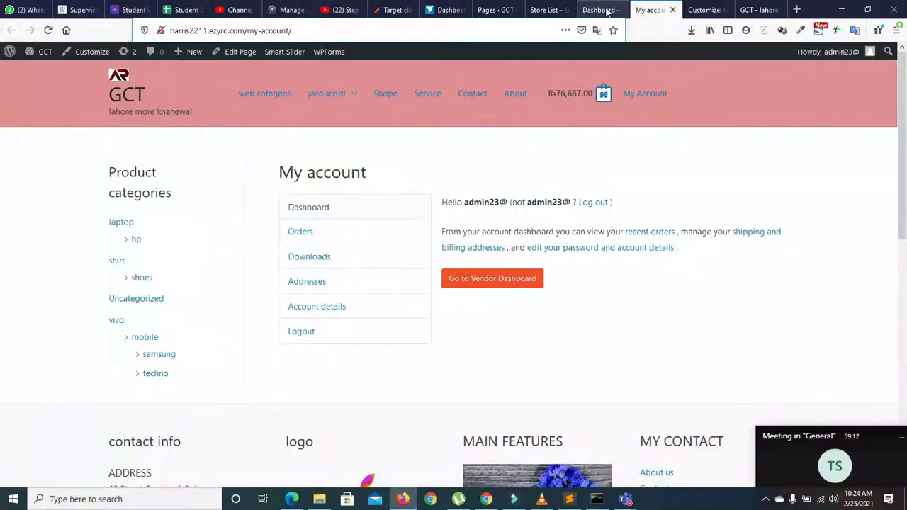
left_click(599, 10)
left_click(530, 10)
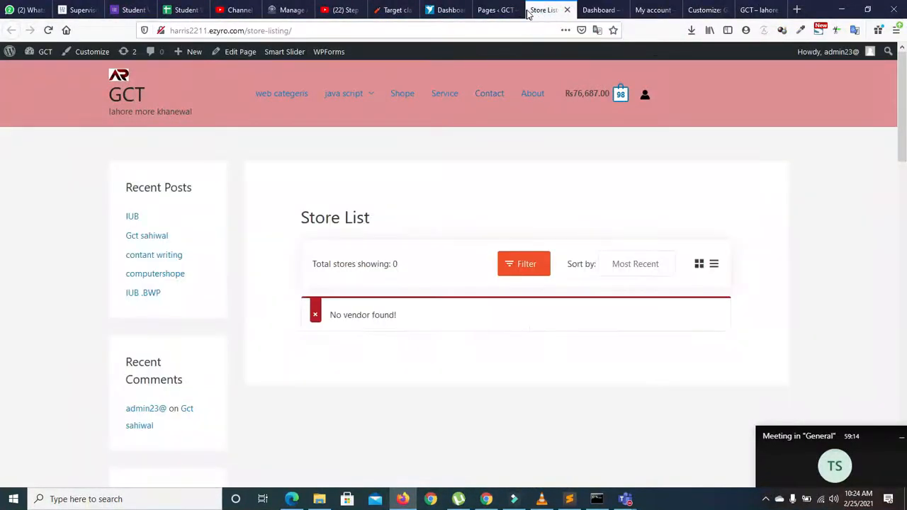
left_click(567, 10)
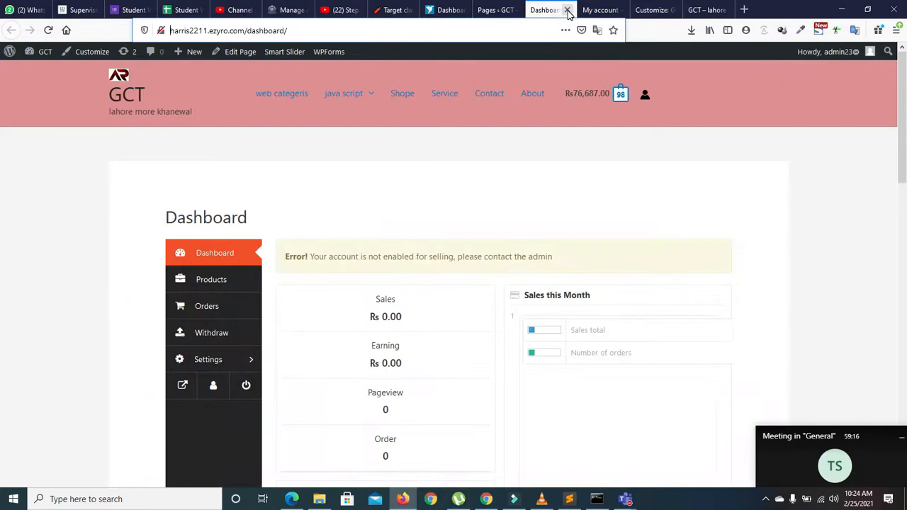
left_click(567, 10)
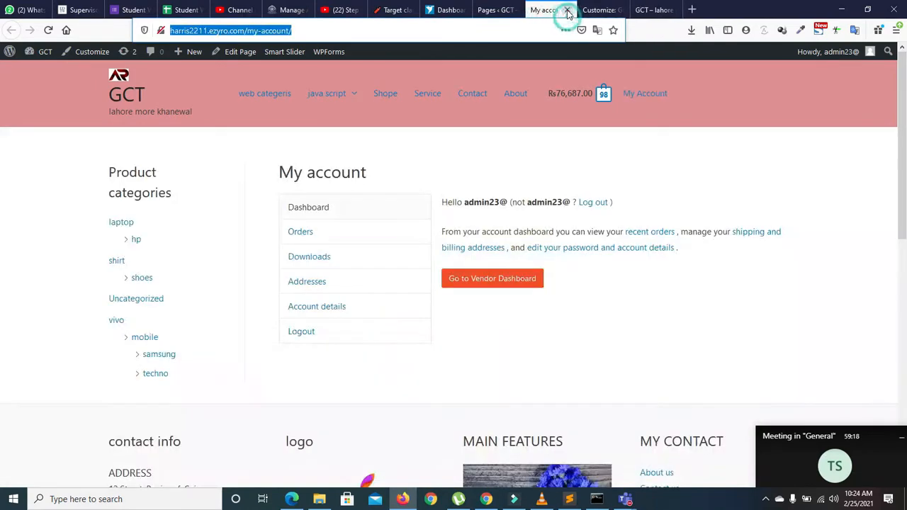
left_click(487, 10)
mouse_move(20, 168)
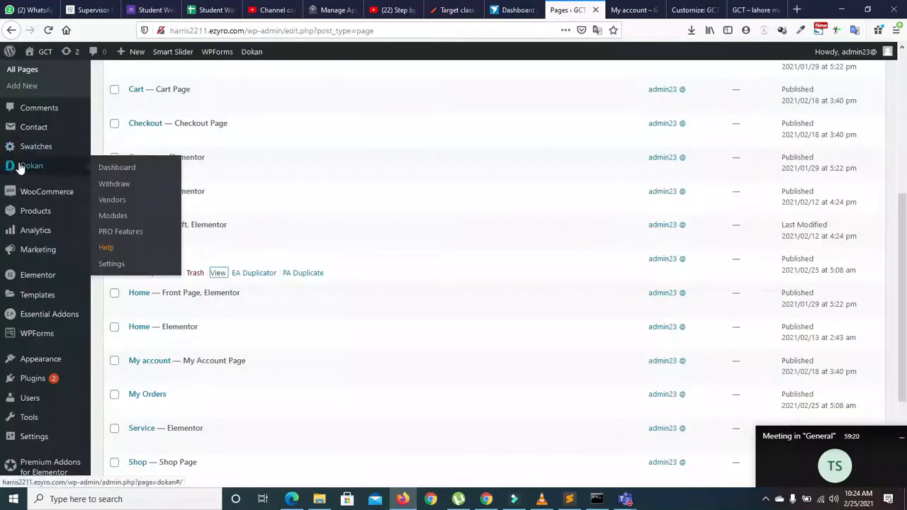
left_click(36, 170)
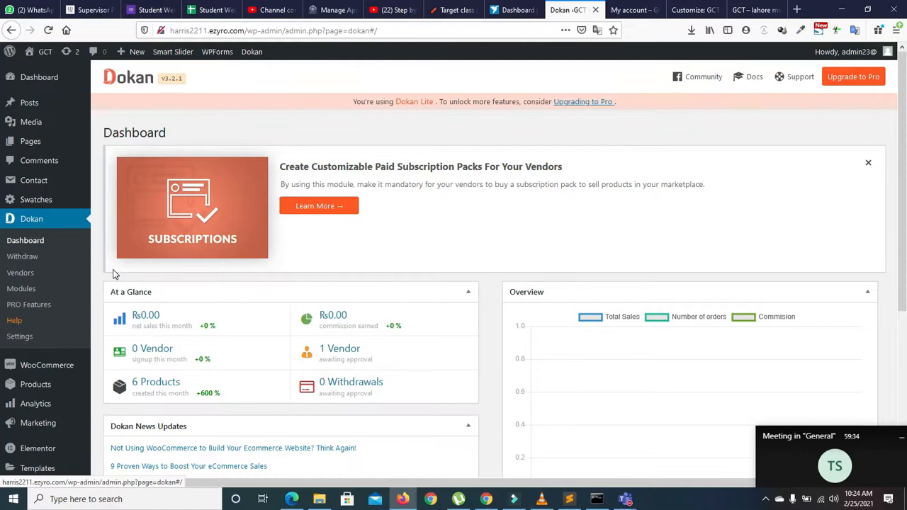
Step: Turn on the Status toggle for the newly registered vendor in Dokan > Vendors
left_click(20, 275)
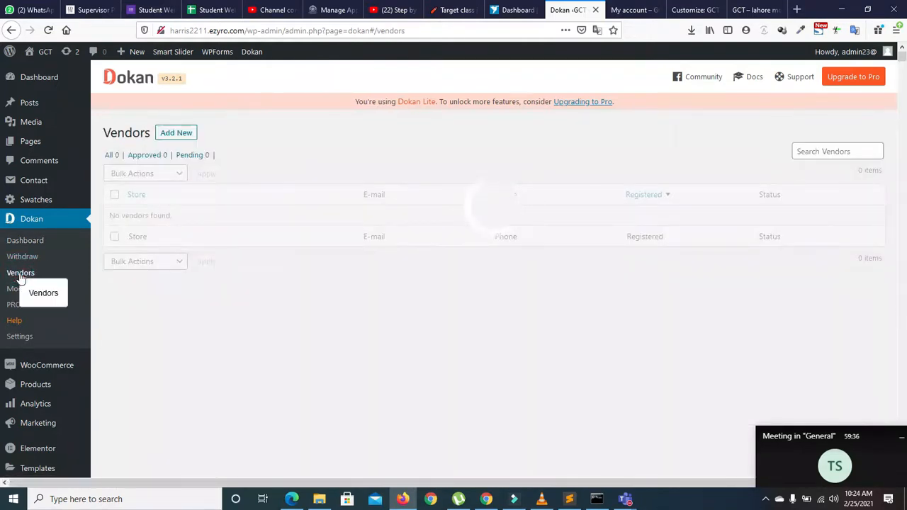
mouse_move(159, 235)
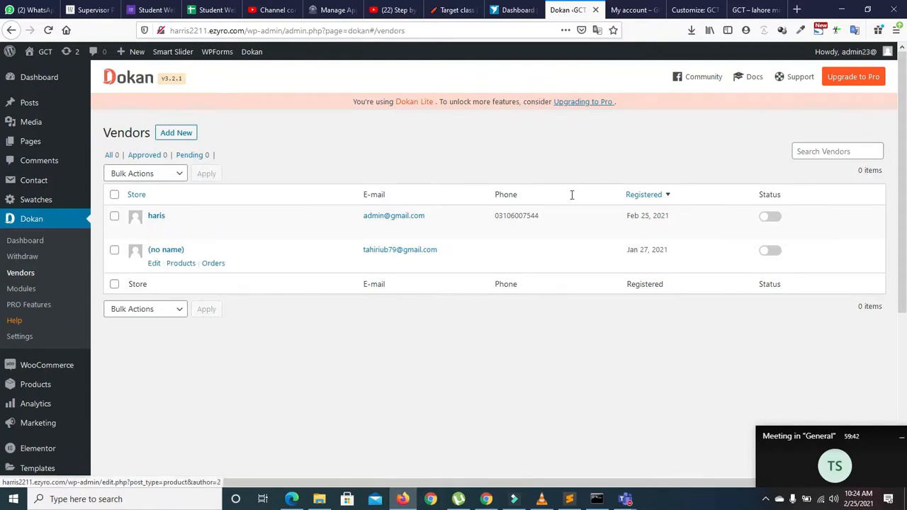
left_click(769, 217)
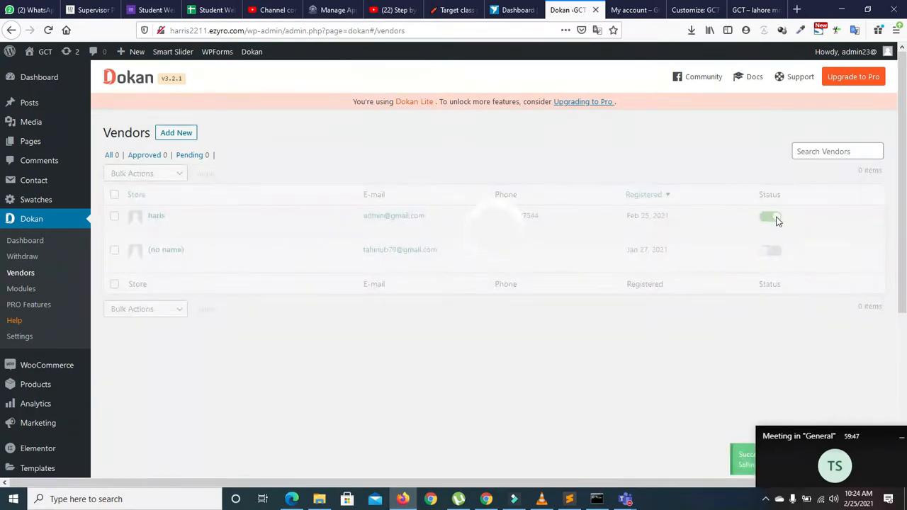
left_click_drag(804, 436, 787, 415)
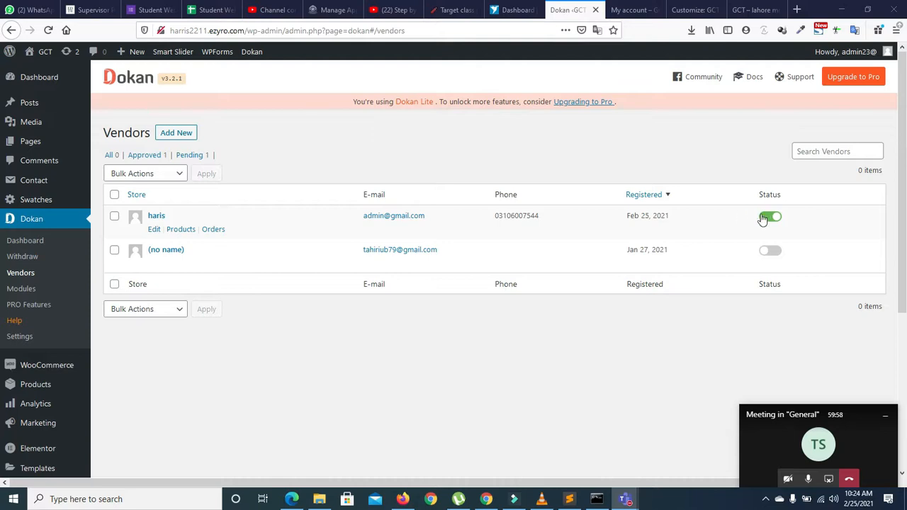
Step: Check the vendor's Products and Orders links, then open the vendor's Edit user profile
left_click(178, 230)
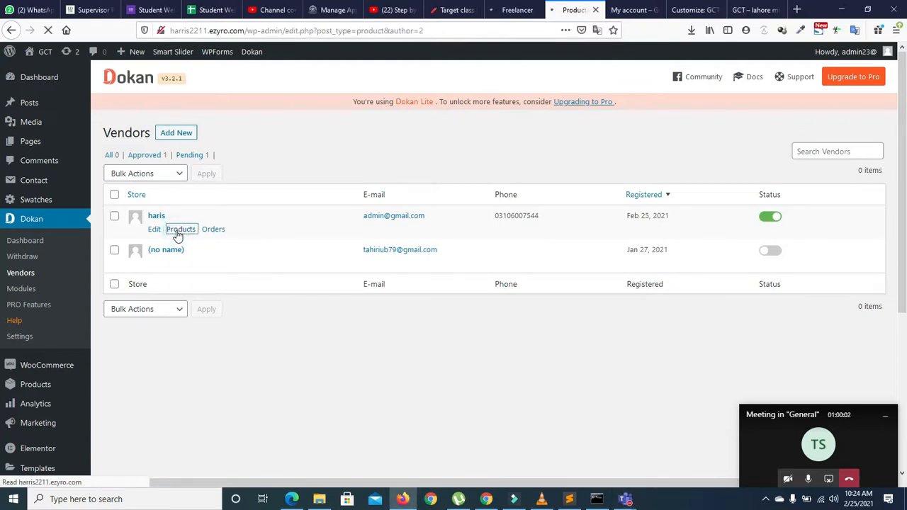
left_click(11, 30)
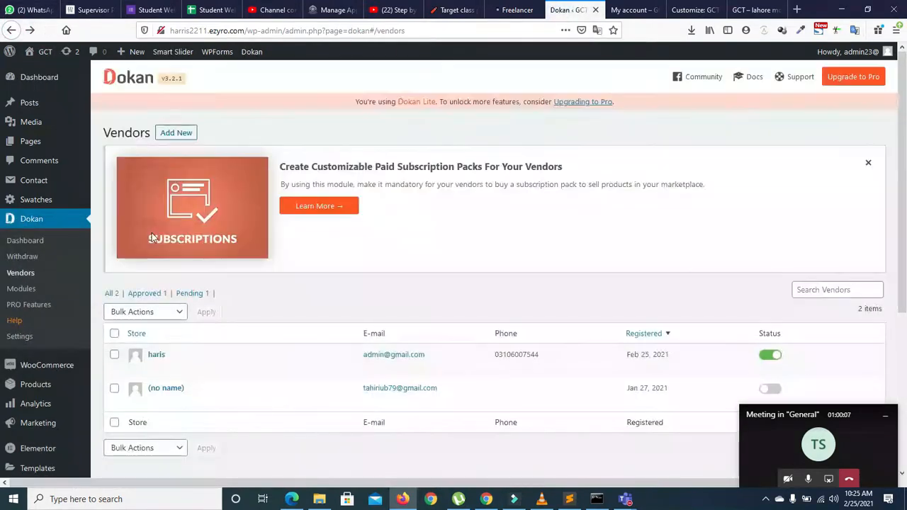
mouse_move(154, 372)
left_click(214, 367)
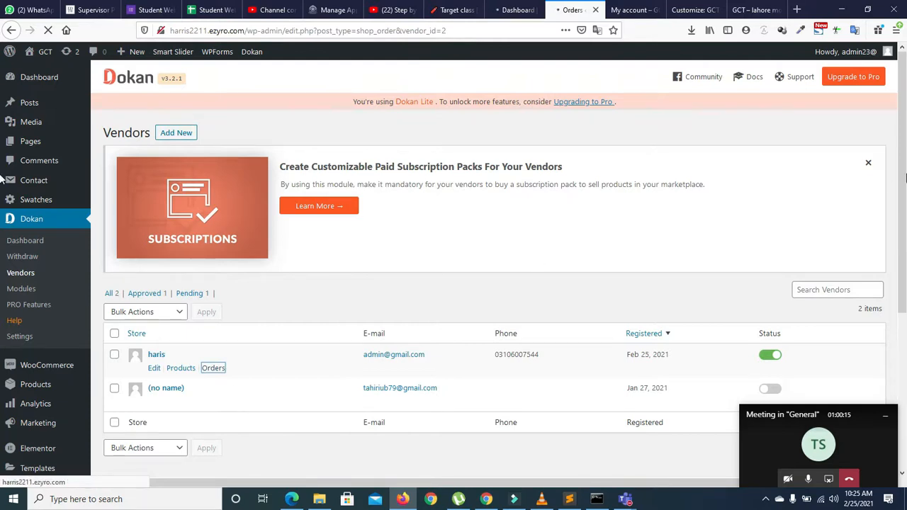
scroll(536, 261, "down", 3)
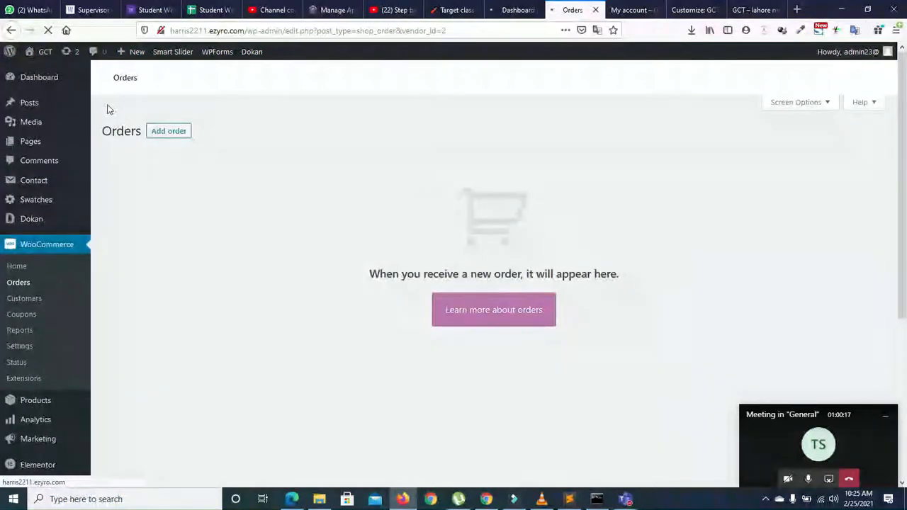
left_click(11, 31)
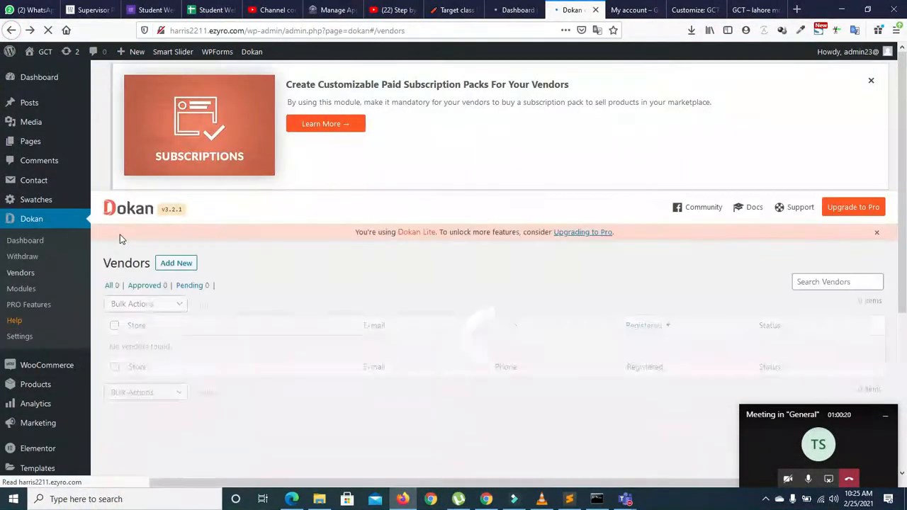
left_click(154, 369)
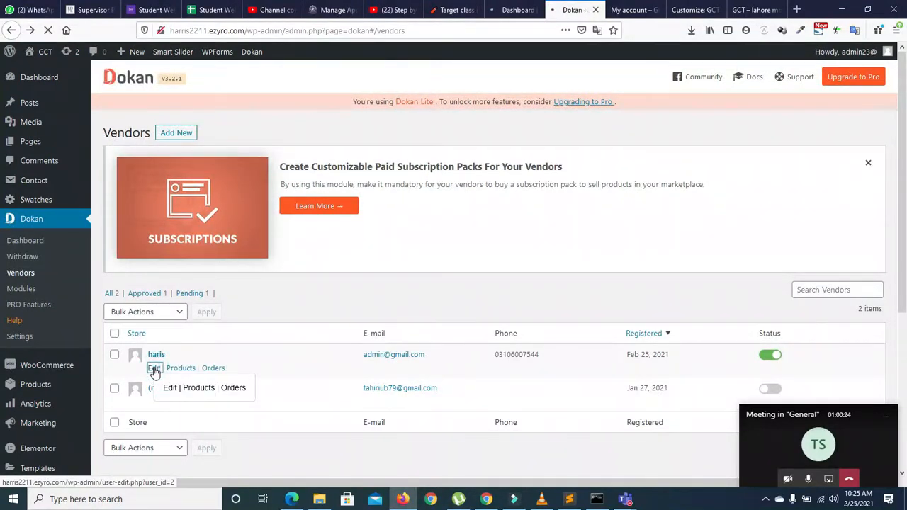
Step: Scroll the Edit User page to confirm the Role is Vendor, then return to the vendor's browser
left_click_drag(905, 125, 904, 209)
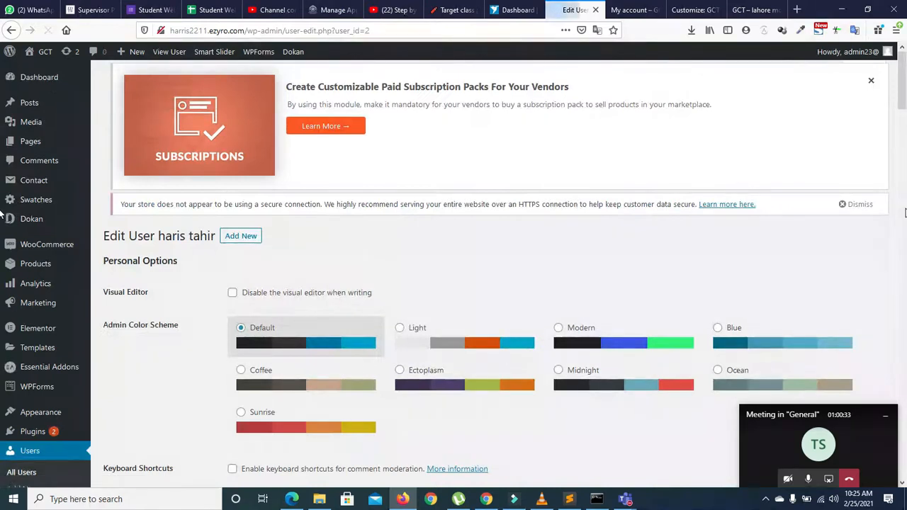
left_click_drag(904, 103, 904, 226)
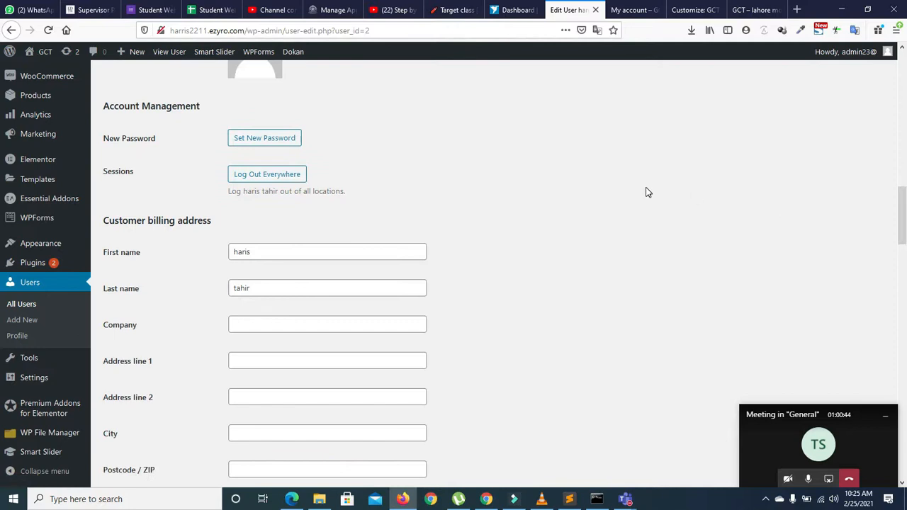
left_click_drag(903, 213, 902, 429)
left_click_drag(2, 429, 2, 106)
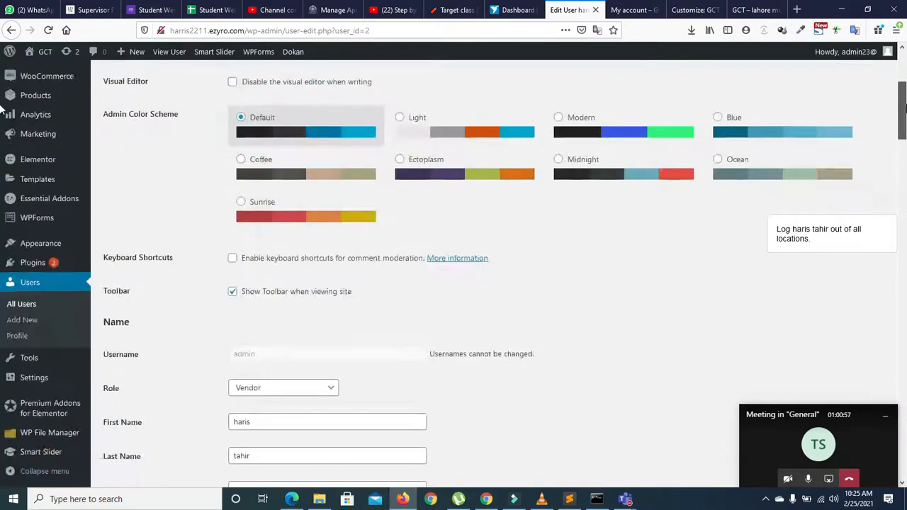
left_click_drag(905, 107, 904, 78)
mouse_move(7, 221)
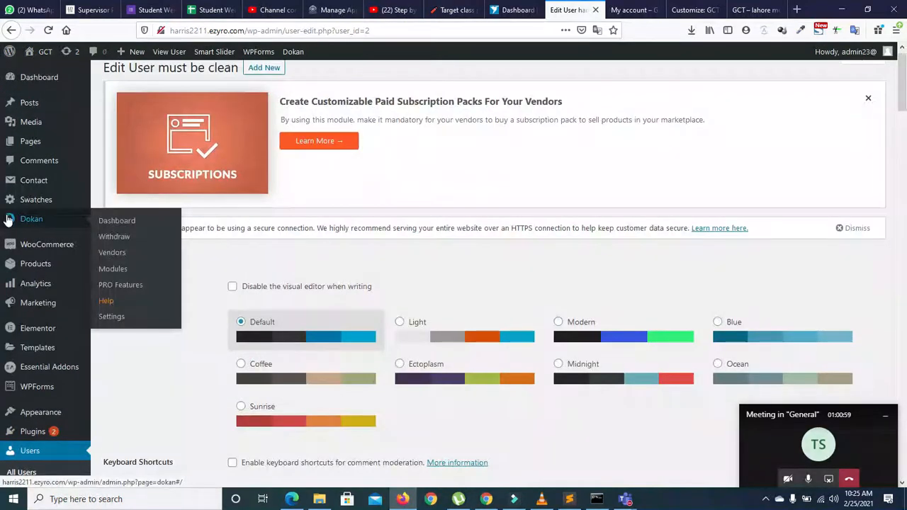
left_click(486, 501)
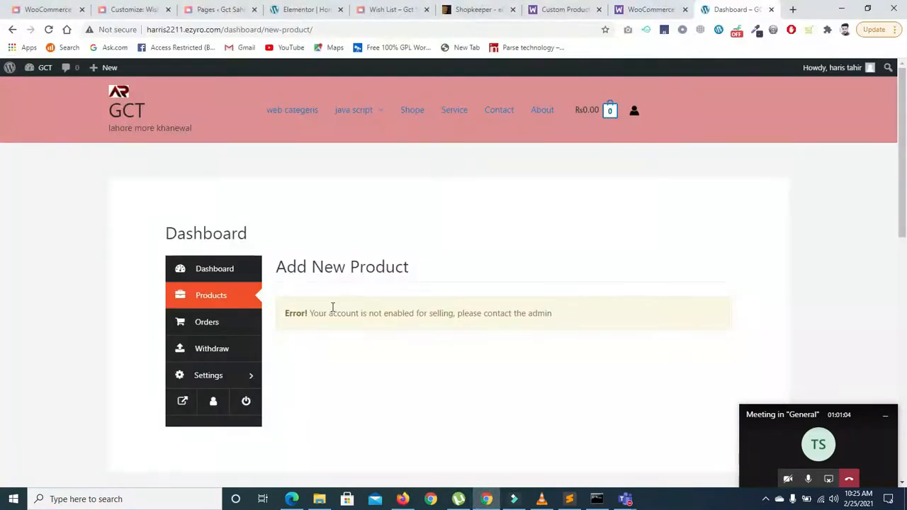
Step: Open Products in the vendor dashboard and start a new product, now without the selling error
left_click(211, 296)
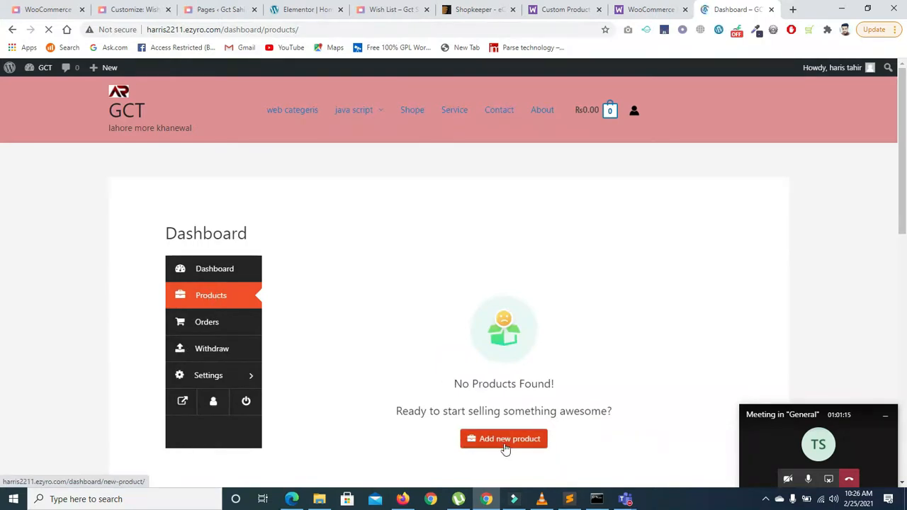
left_click(504, 442)
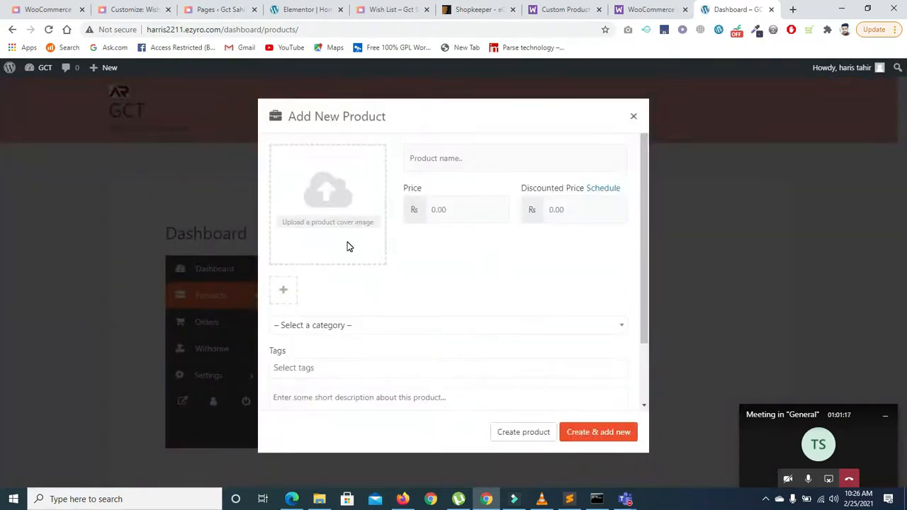
Step: Name the product 'shirt' and upload teacher2.jpg as its featured image
left_click(444, 159)
type("shirt")
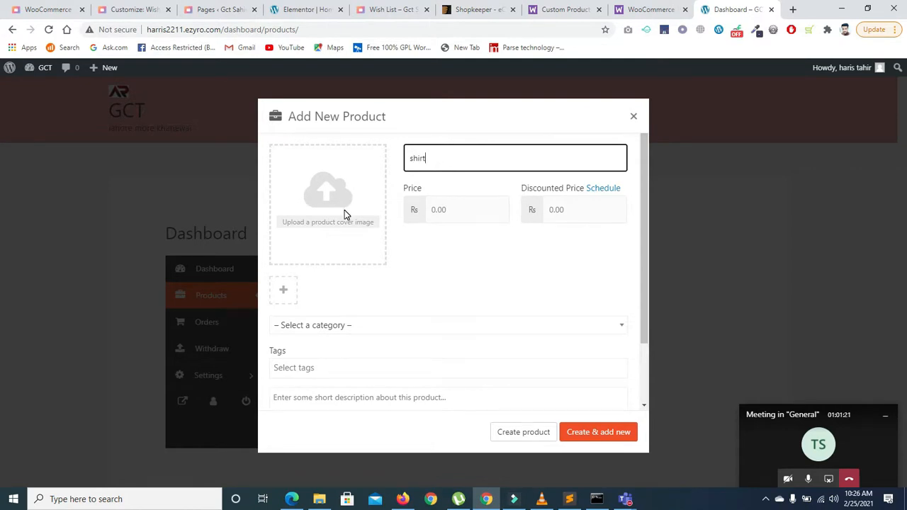
left_click(344, 210)
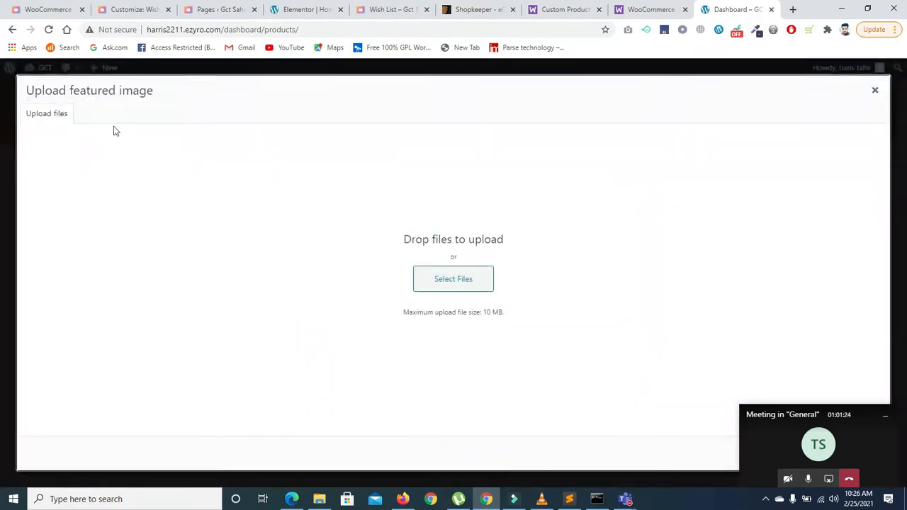
left_click(451, 292)
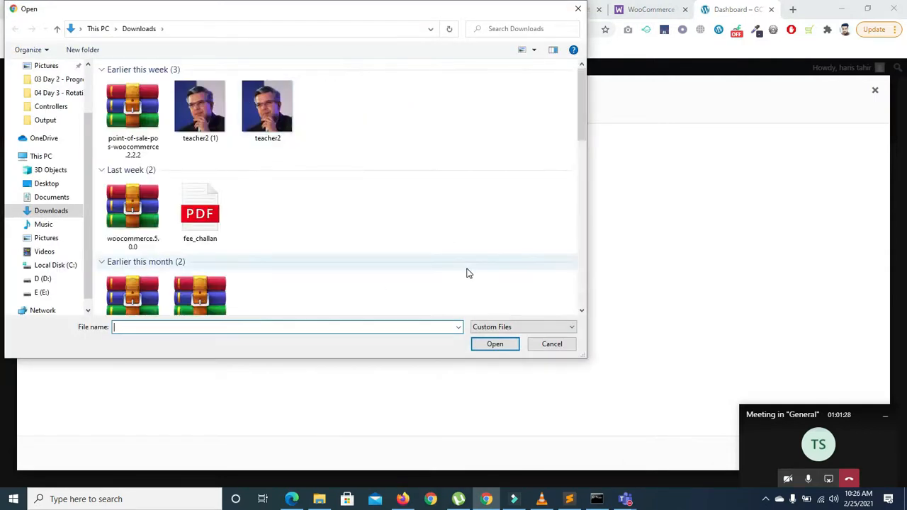
left_click(267, 106)
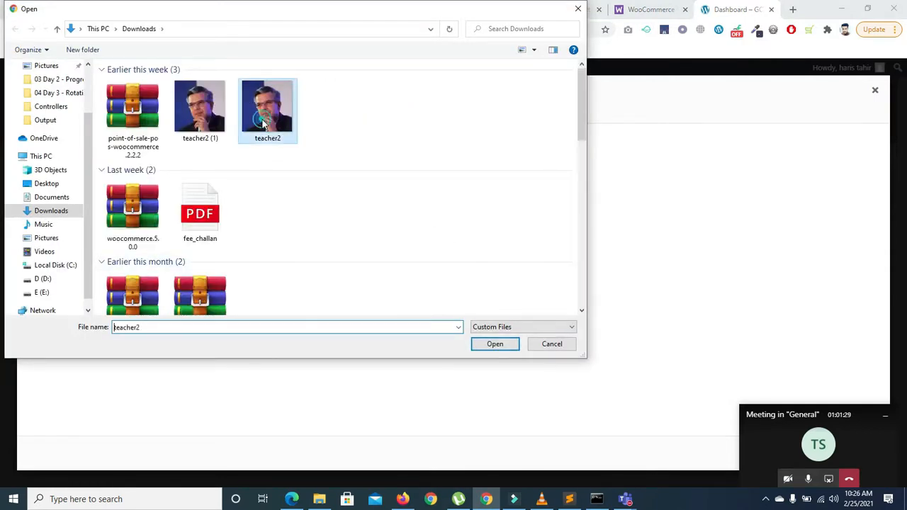
left_click(486, 343)
left_click_drag(770, 415, 802, 475)
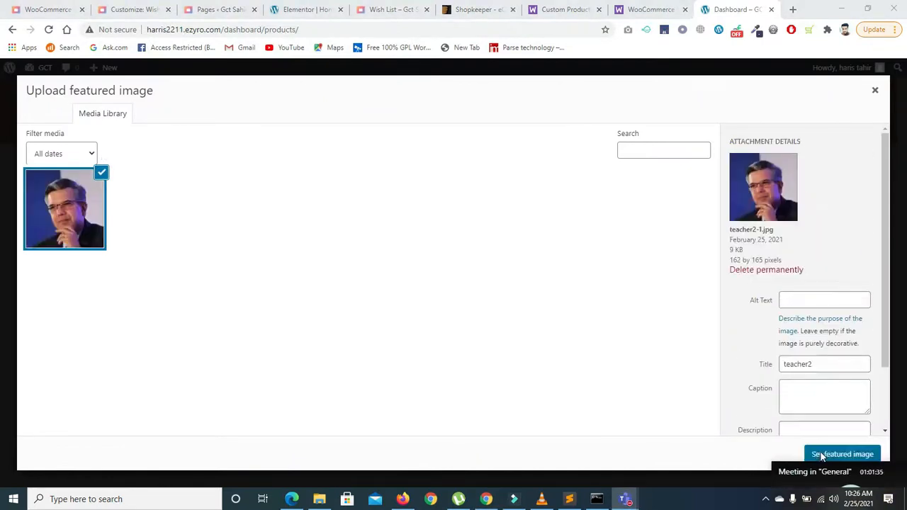
left_click(826, 455)
left_click_drag(823, 472, 821, 388)
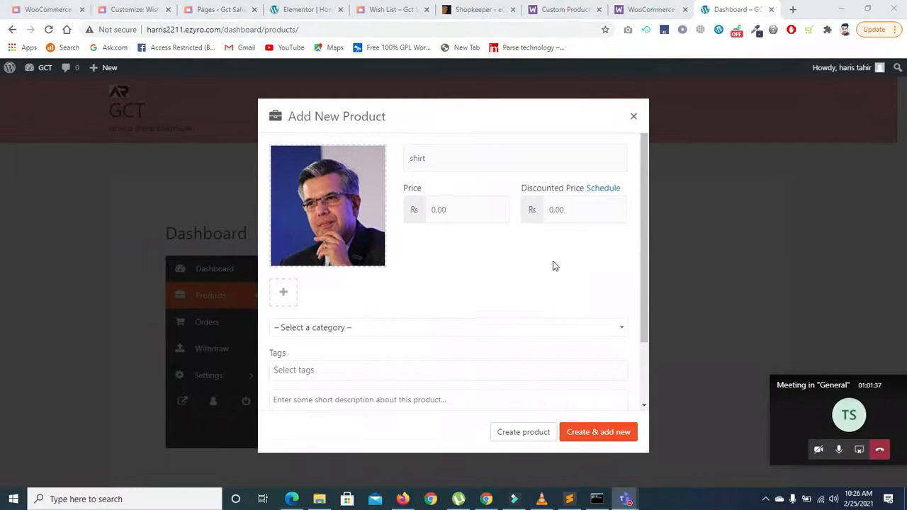
Step: Set the price to 123 and the discounted price to 100
left_click(456, 210)
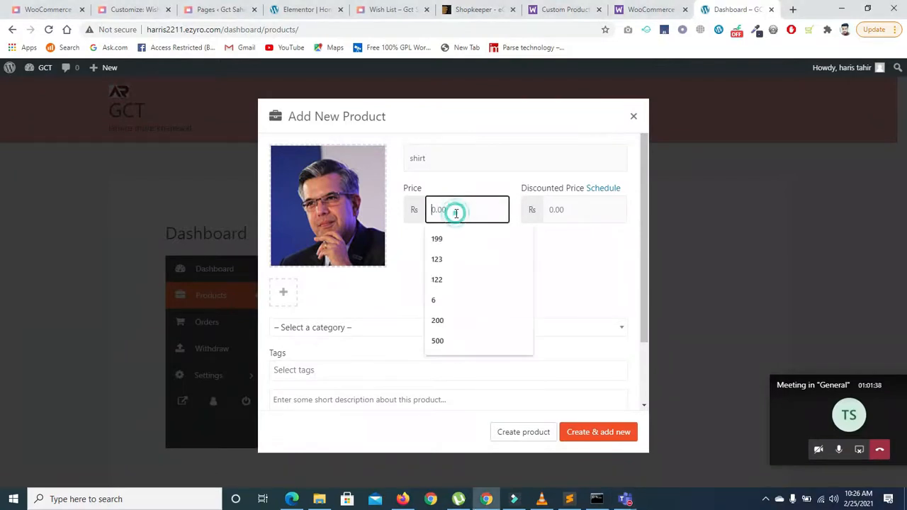
left_click(434, 253)
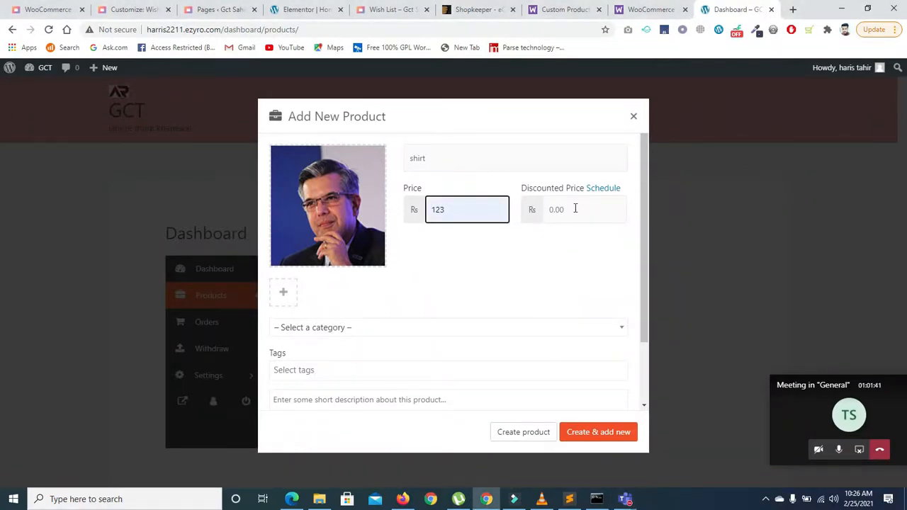
left_click(575, 208)
left_click(558, 243)
left_click_drag(644, 221, 643, 249)
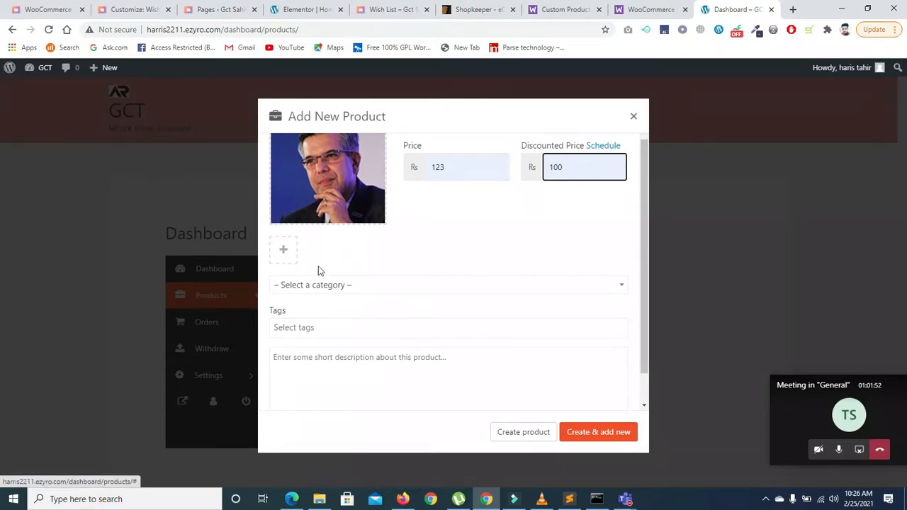
Step: Put the product in the shirt category and try adding tags
left_click(335, 286)
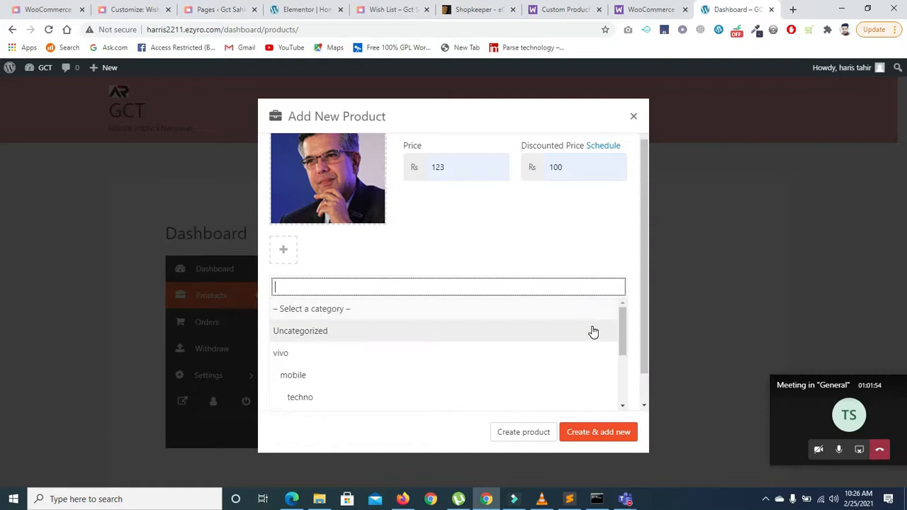
left_click_drag(621, 329, 628, 389)
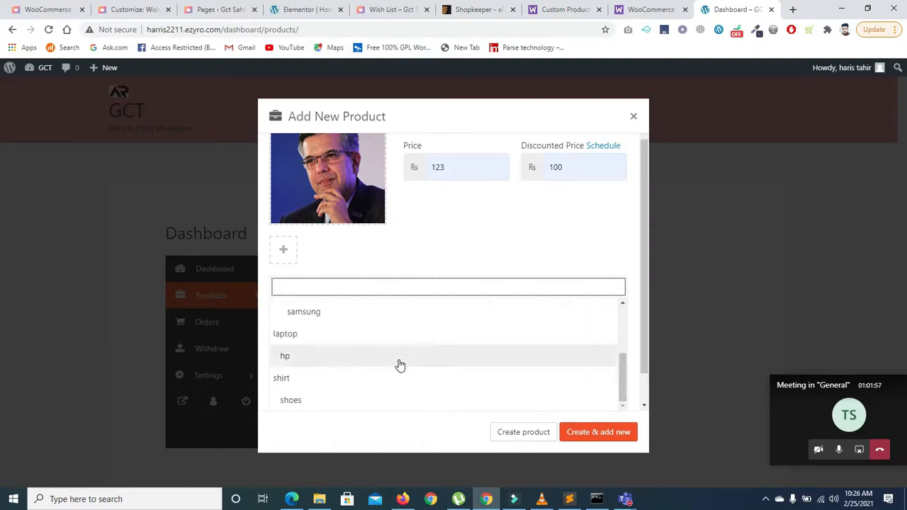
left_click(324, 379)
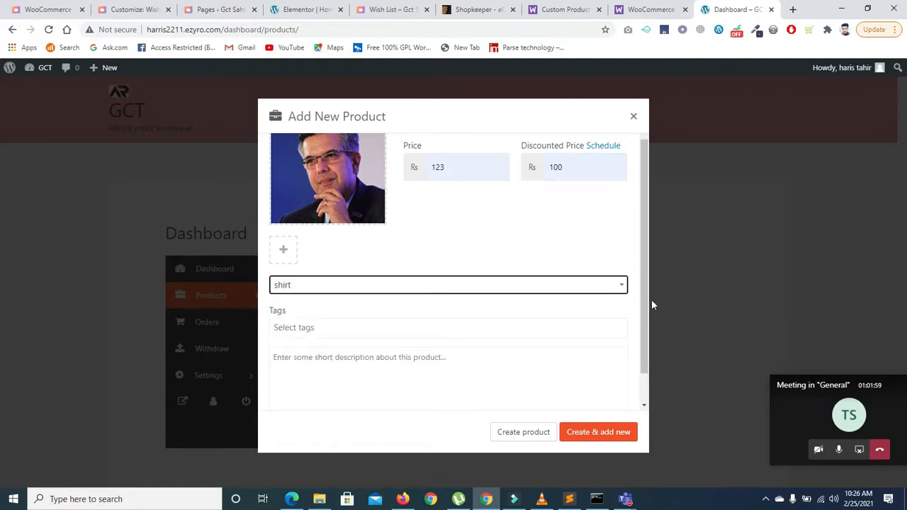
scroll(642, 305, "down", 1)
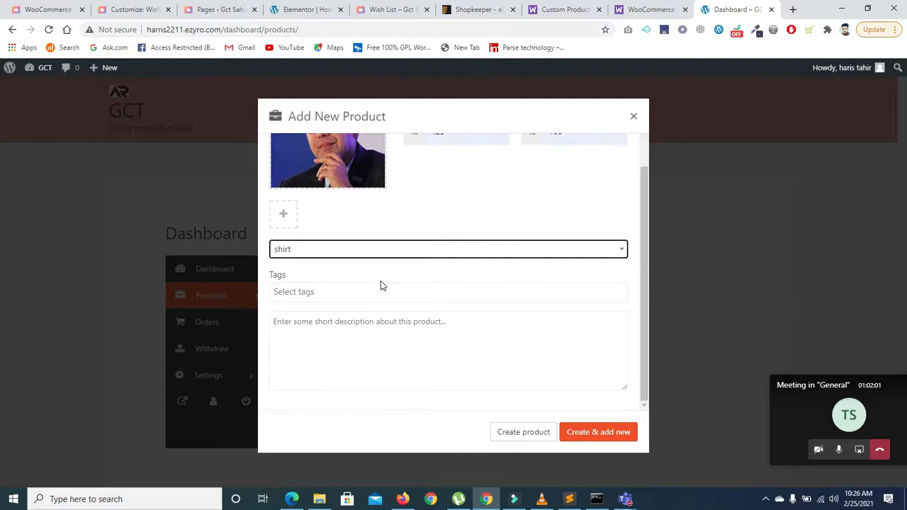
left_click(335, 293)
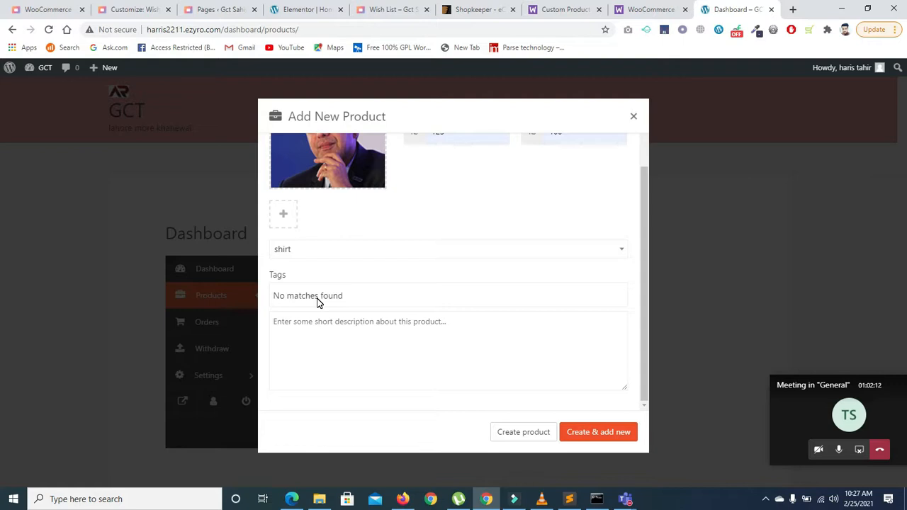
left_click(386, 292)
left_click(304, 296)
Step: Enter the short description 'grgm' and create the product
left_click(346, 323)
type("grgmniedfdfn")
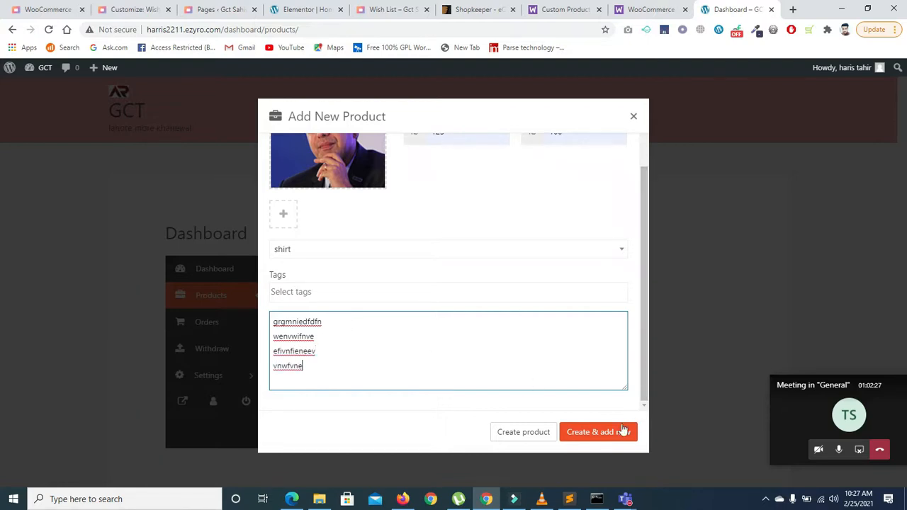
left_click(533, 434)
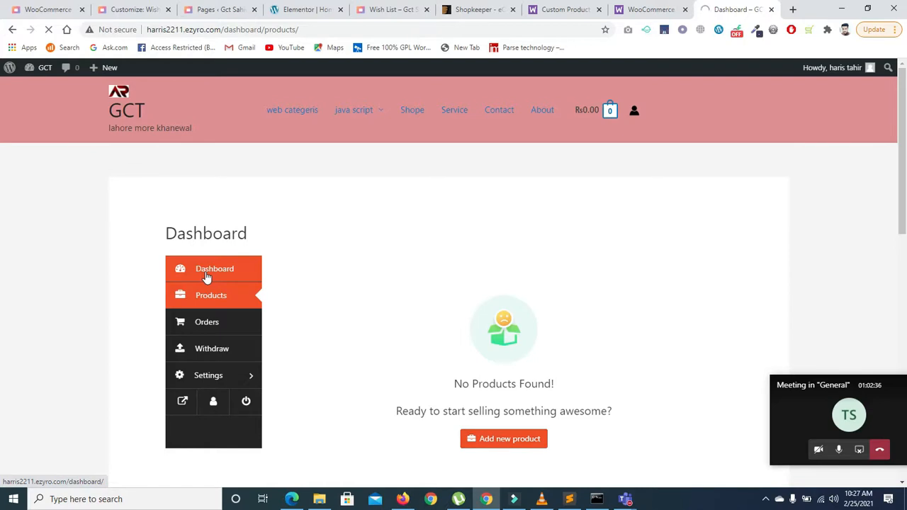
Step: Check the vendor dashboard's Products panel showing one pending product, then return to the admin browser
left_click(206, 276)
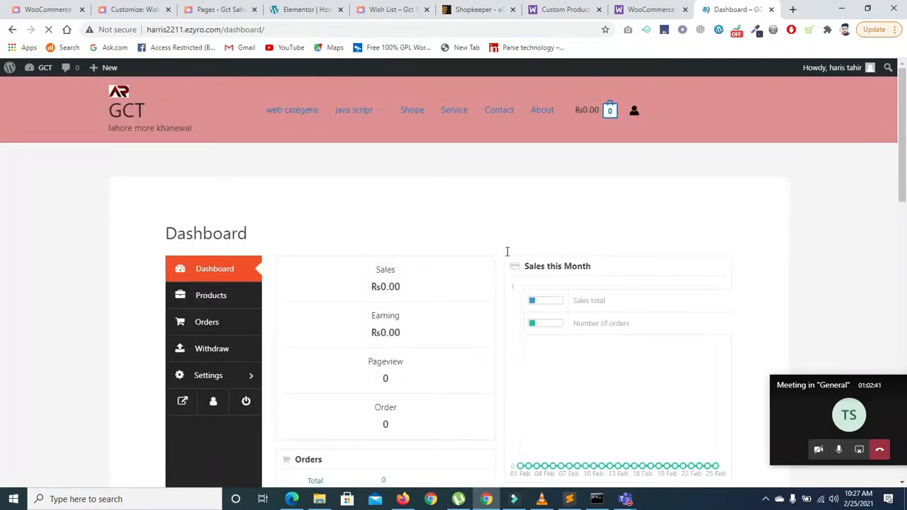
left_click_drag(901, 173, 905, 265)
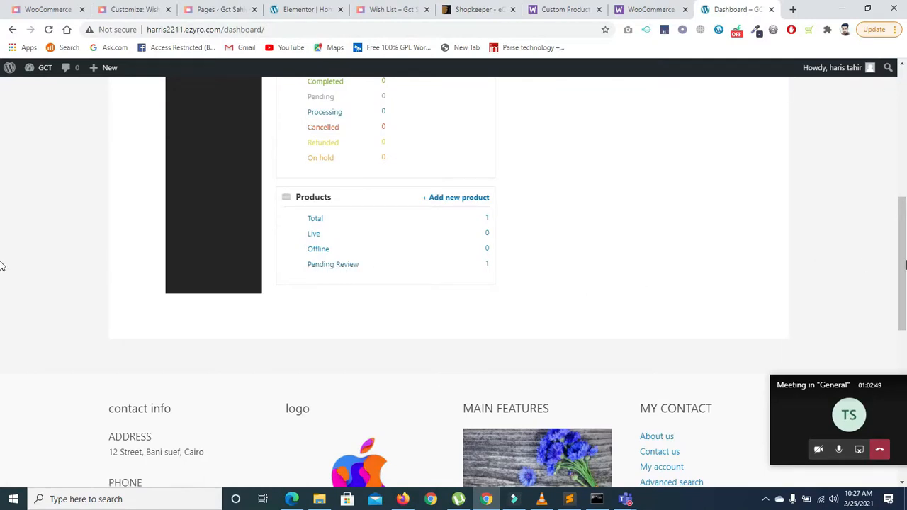
scroll(3, 152, "up", 6)
scroll(1, 162, "down", 2)
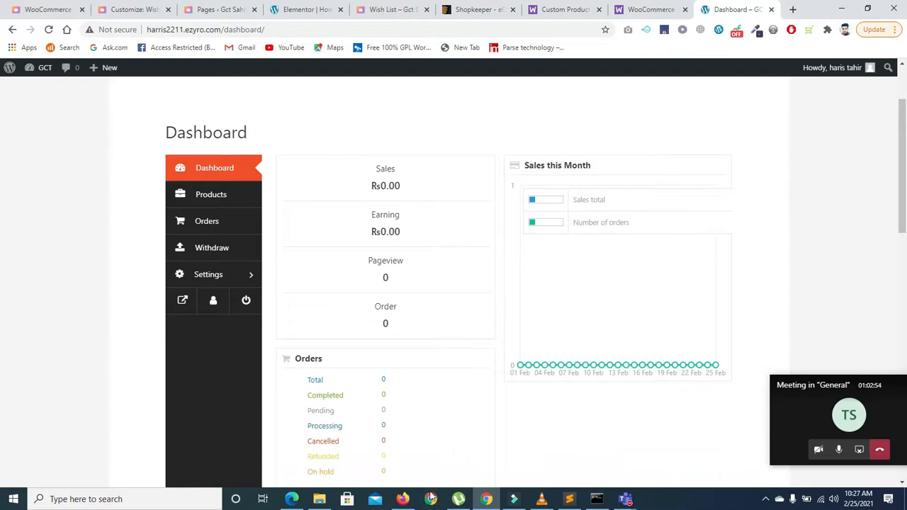
left_click(402, 499)
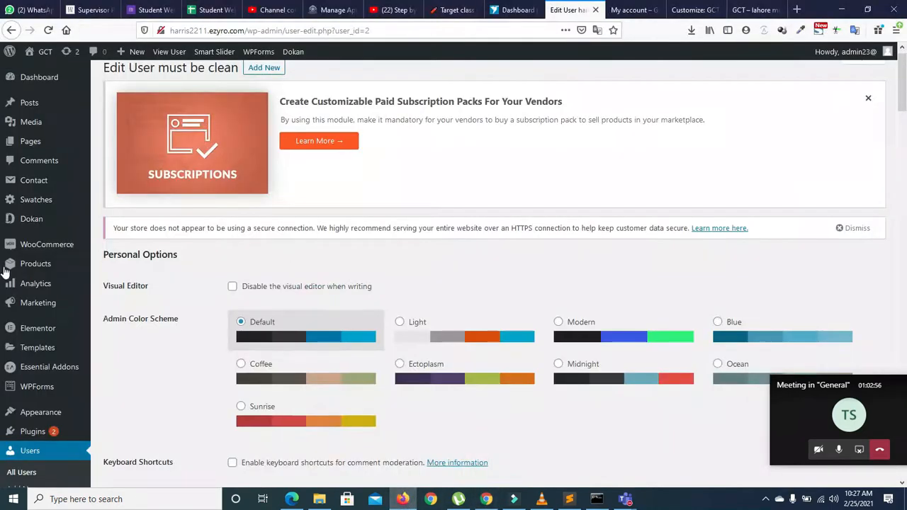
Step: From Dokan > Vendors, list this vendor's products, showing the shirt pending at Rs 123 discounted to Rs 100
left_click(23, 221)
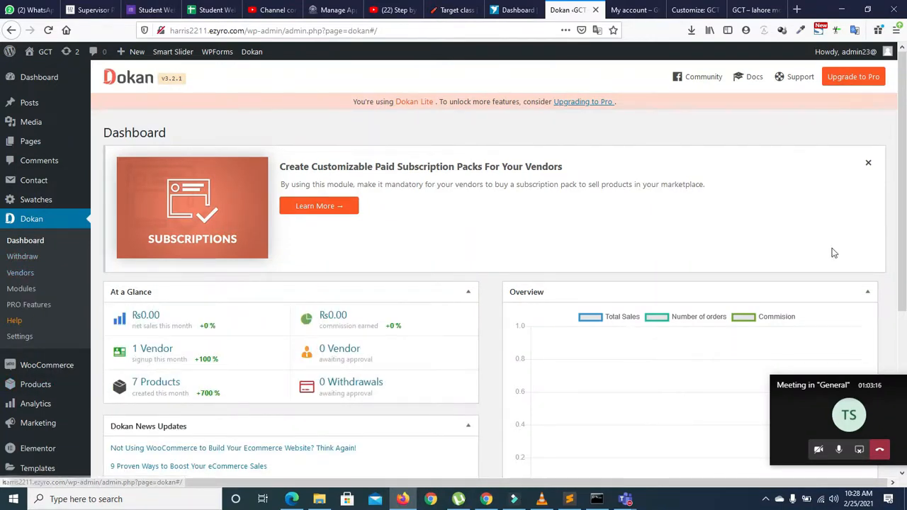
mouse_move(902, 180)
left_mouse_down()
mouse_move(906, 283)
mouse_move(902, 178)
left_mouse_up()
left_click(20, 273)
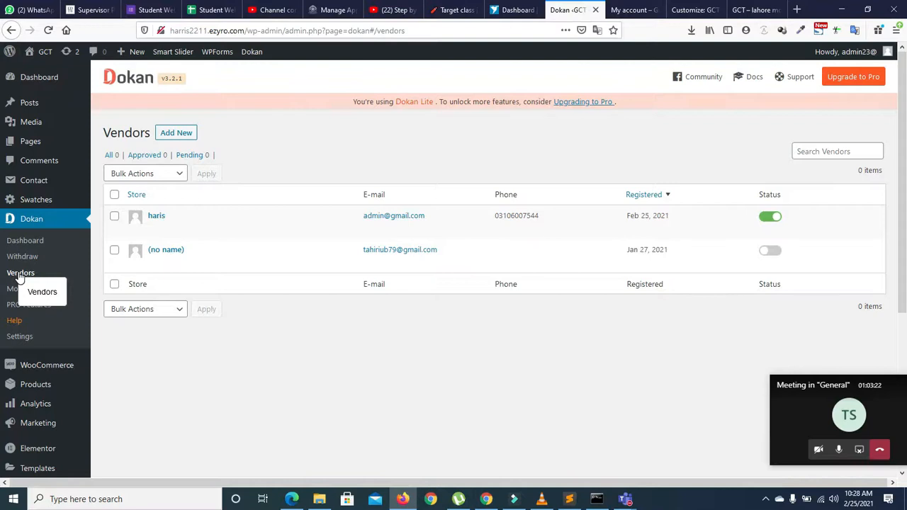
left_click(181, 231)
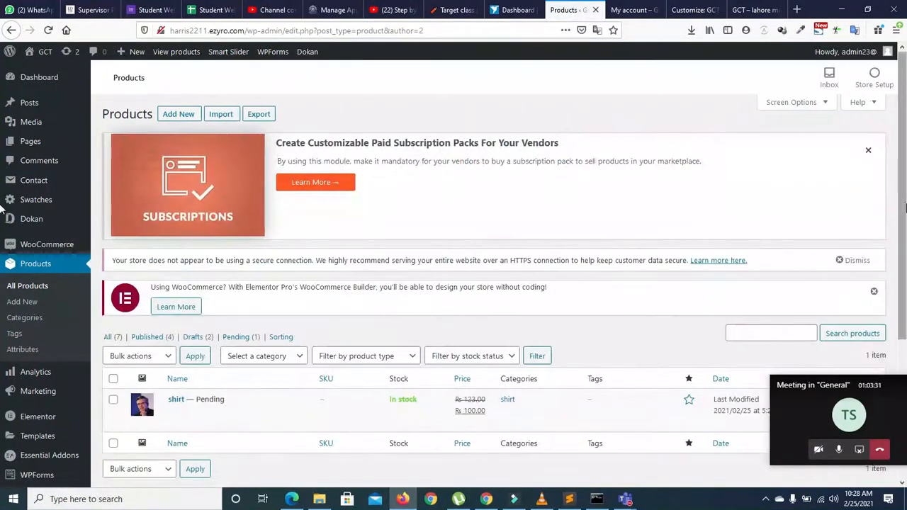
Step: Open Products > All Products to see all 7 items, with the pending shirt at the top
scroll(4, 284, "down", 3)
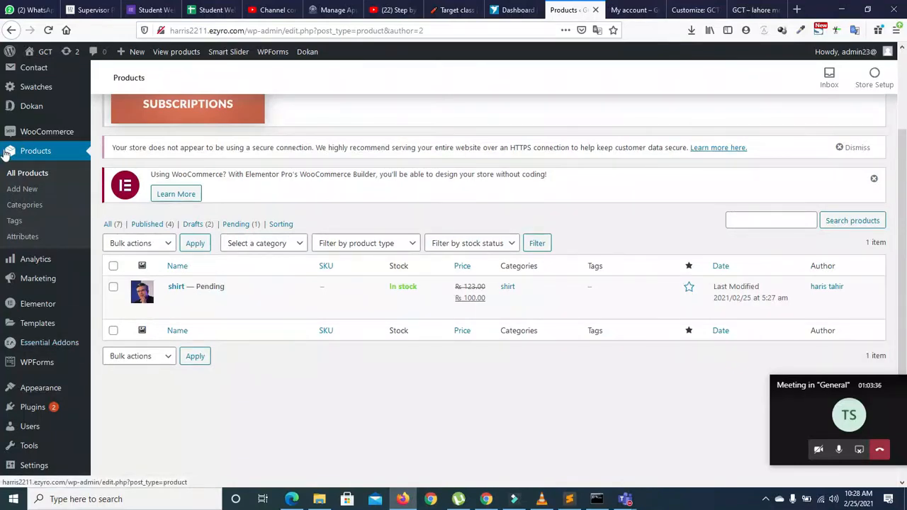
mouse_move(33, 135)
left_click(40, 153)
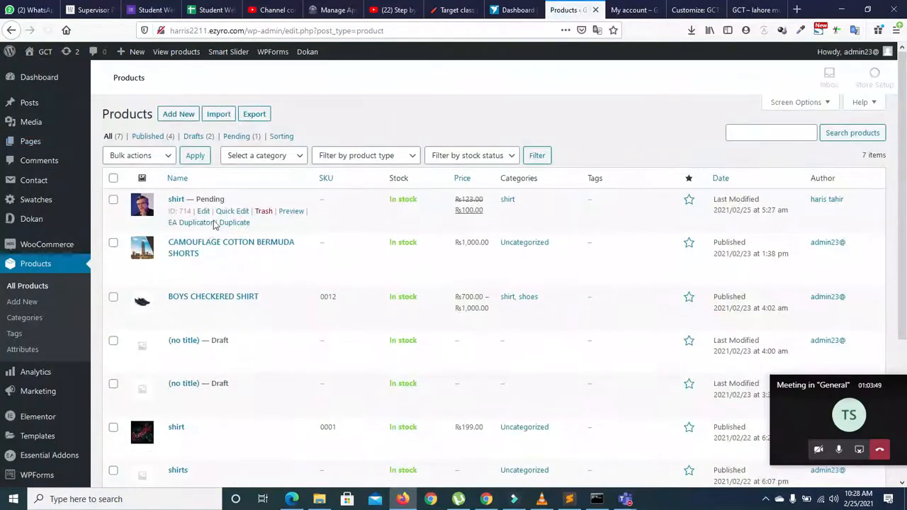
scroll(764, 253, "down", 3)
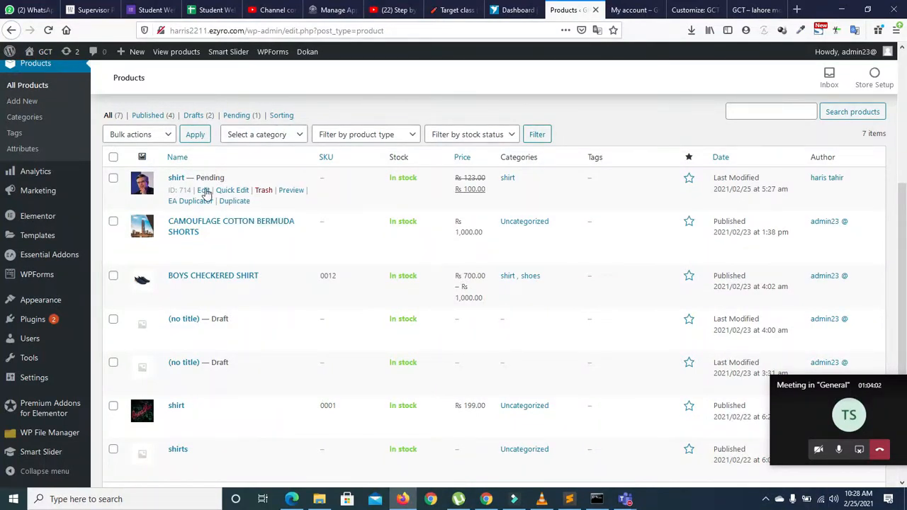
Step: Quick Edit the pending shirt, change its status to Published, and save the update
left_click(239, 191)
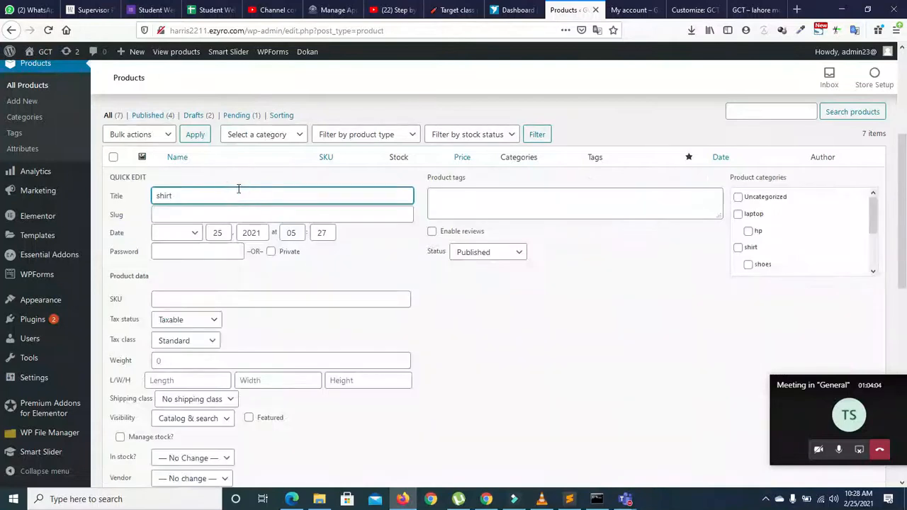
left_click_drag(906, 188, 882, 328)
scroll(3, 312, "up", 10)
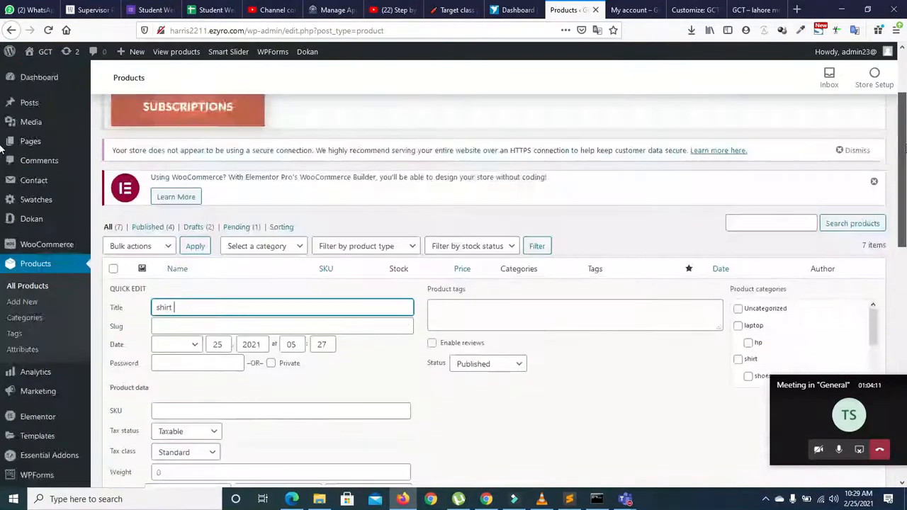
scroll(3, 156, "down", 1)
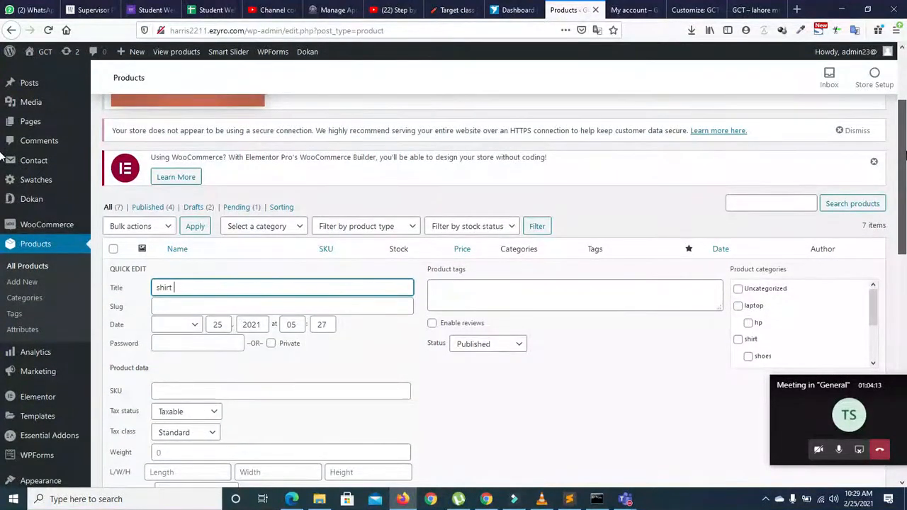
left_click(499, 344)
left_click(490, 357)
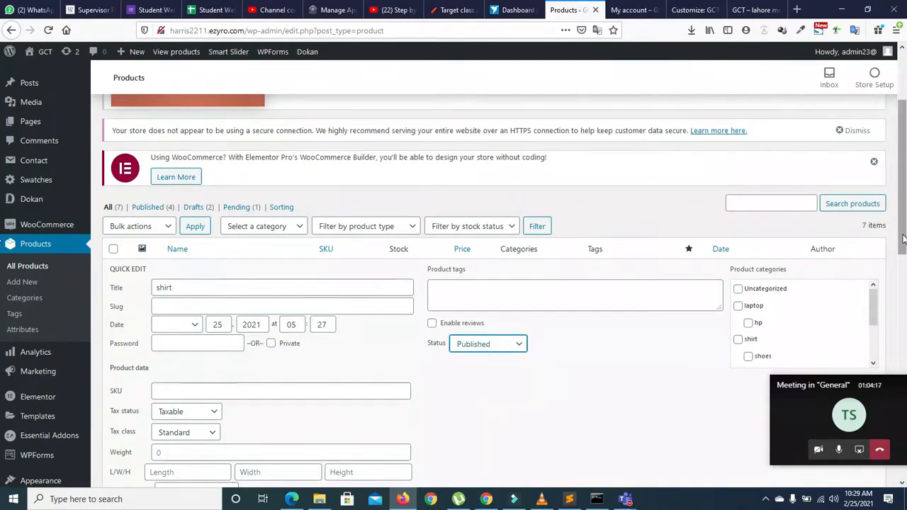
scroll(904, 240, "down", 2)
scroll(903, 239, "down", 3)
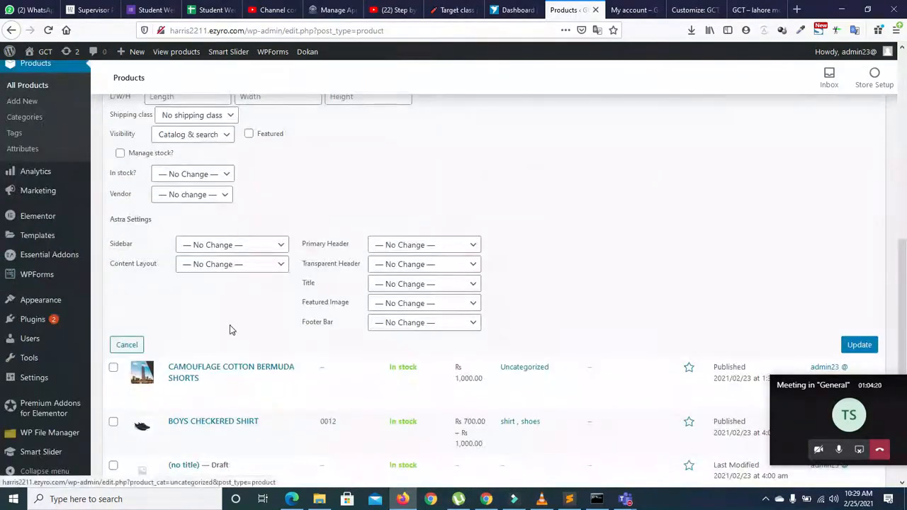
left_click(861, 345)
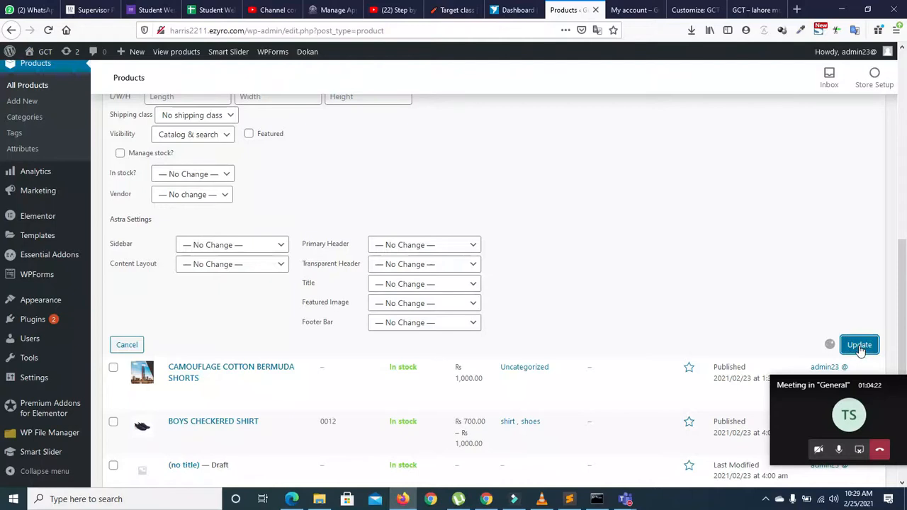
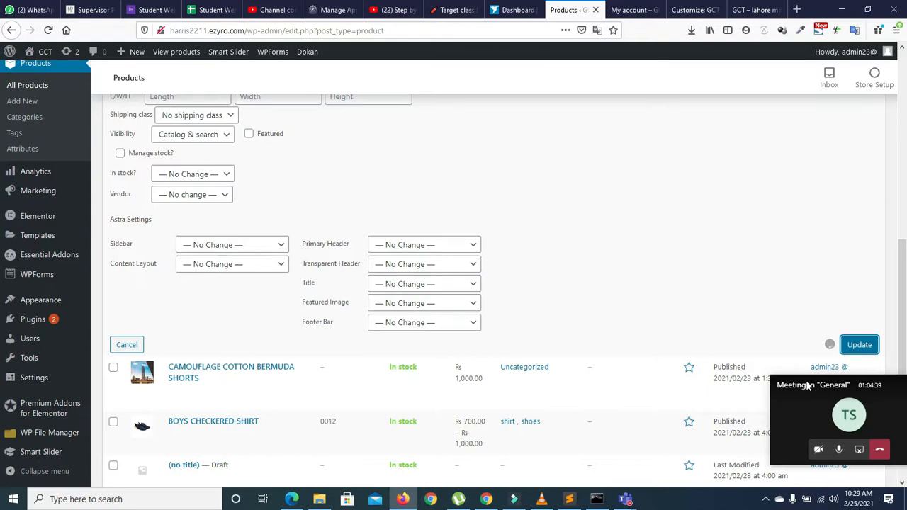
Step: Close the bulk-edit panel and scroll back to the top of the 7-product list
left_click(820, 501)
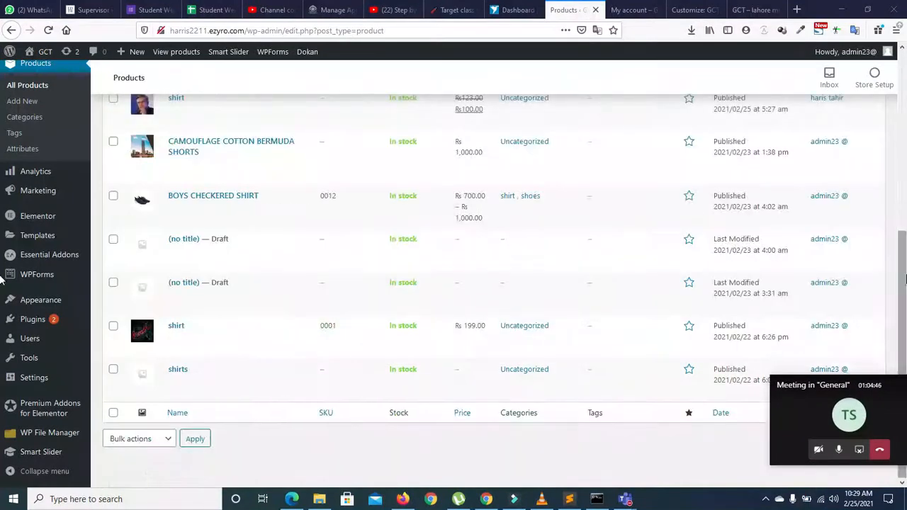
left_click_drag(902, 273, 902, 217)
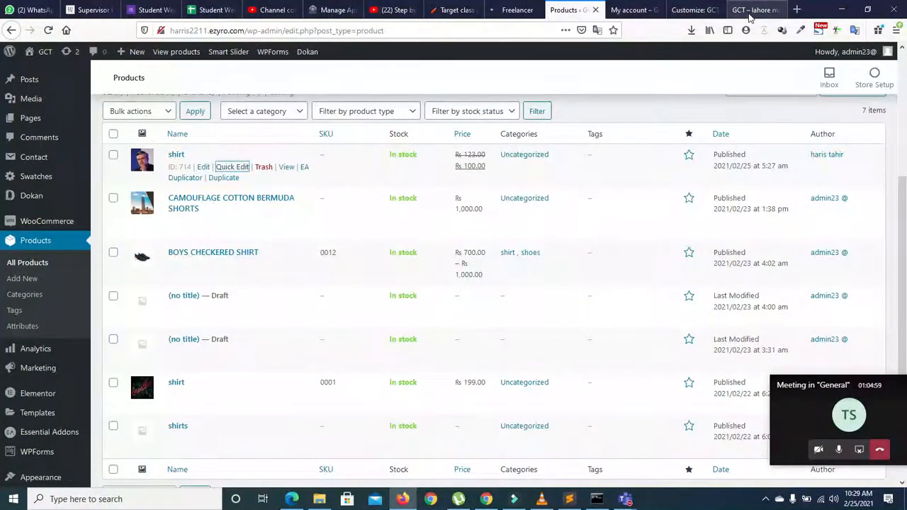
Step: In the GCT storefront tab, load the site's /shop/ page and scroll through the products
left_click(753, 9)
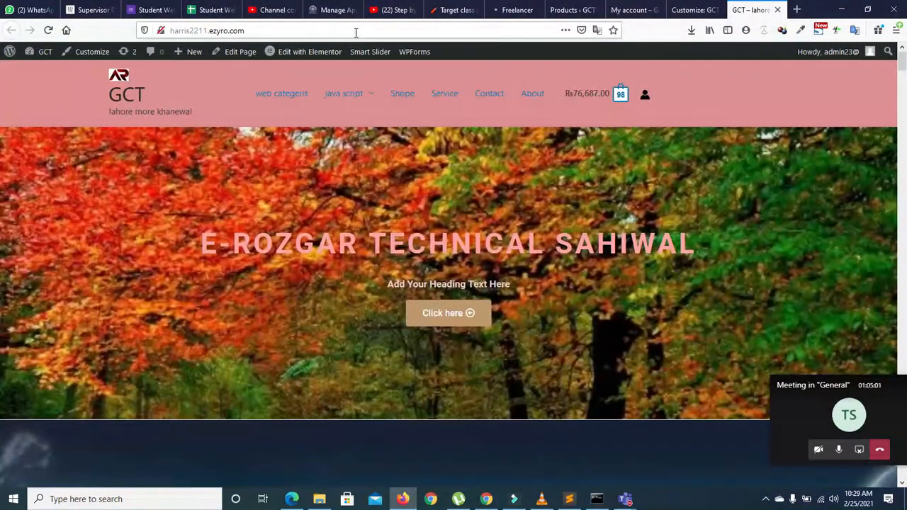
left_click(355, 32)
type("/")
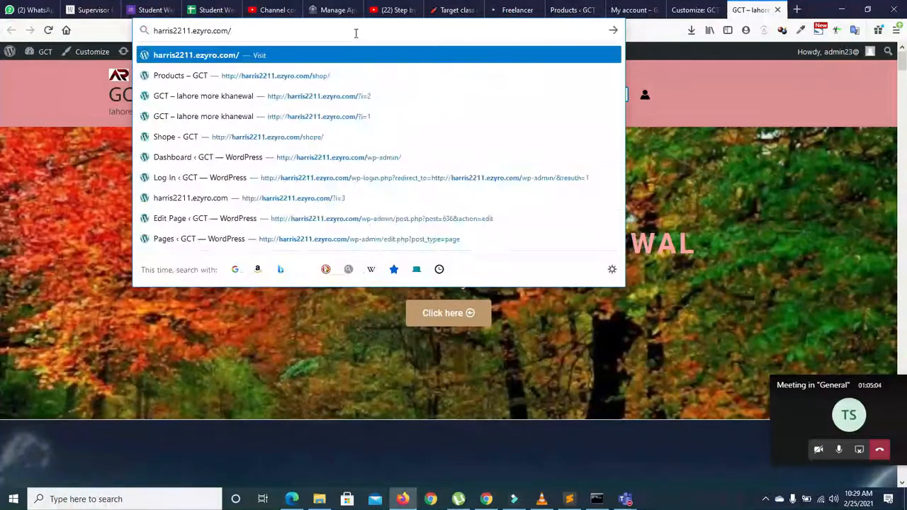
type("shop/")
key("Return")
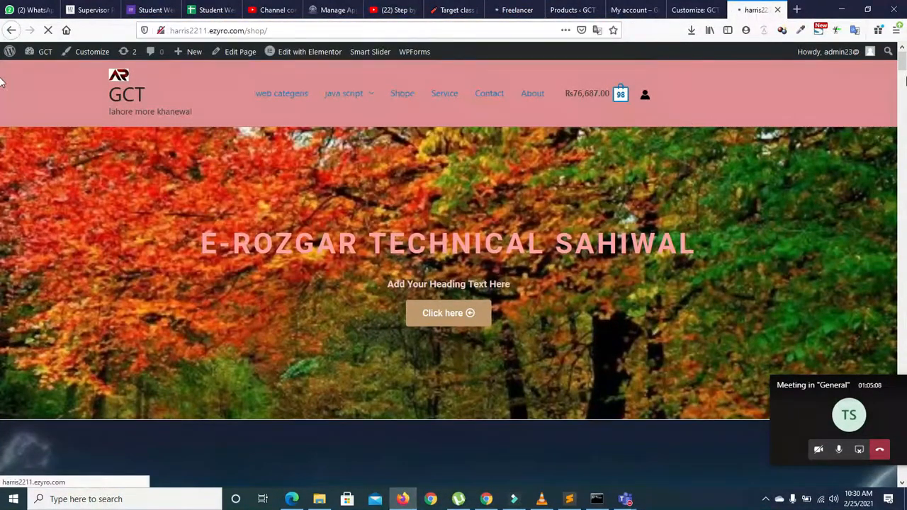
scroll(2, 165, "down", 2)
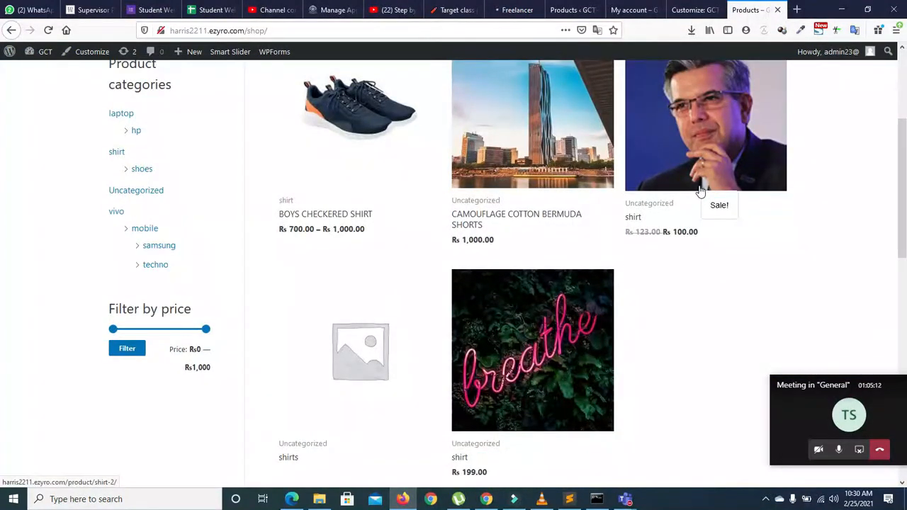
scroll(2, 258, "down", 2)
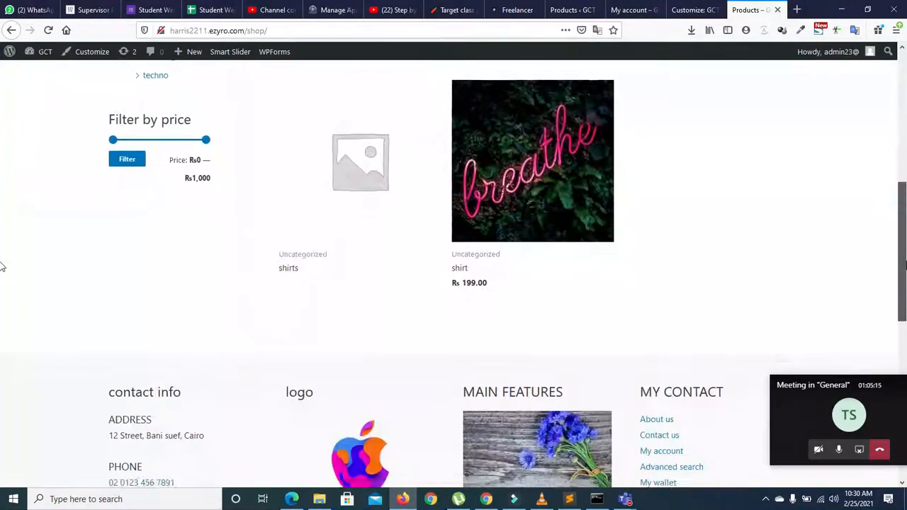
scroll(2, 266, "up", 4)
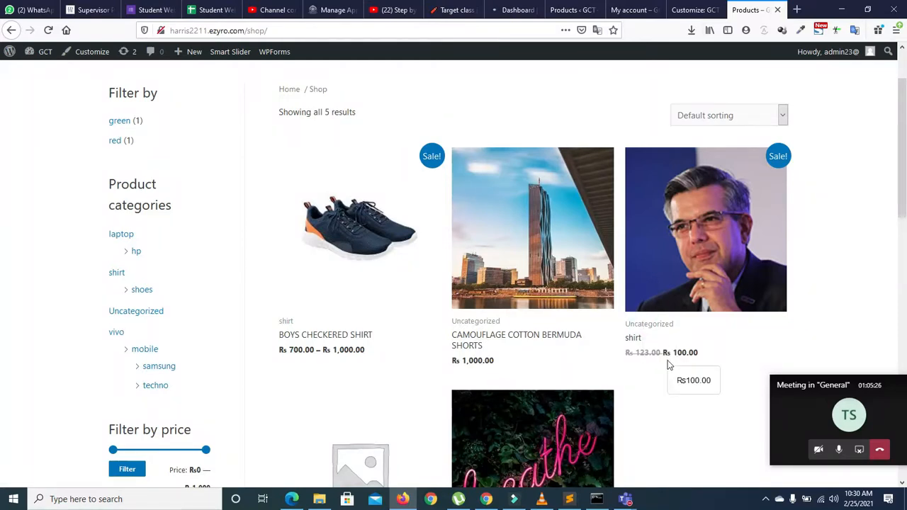
Step: Open the sale 'shirt' product page and switch between its Vendor Info and More Products tabs
left_click(679, 289)
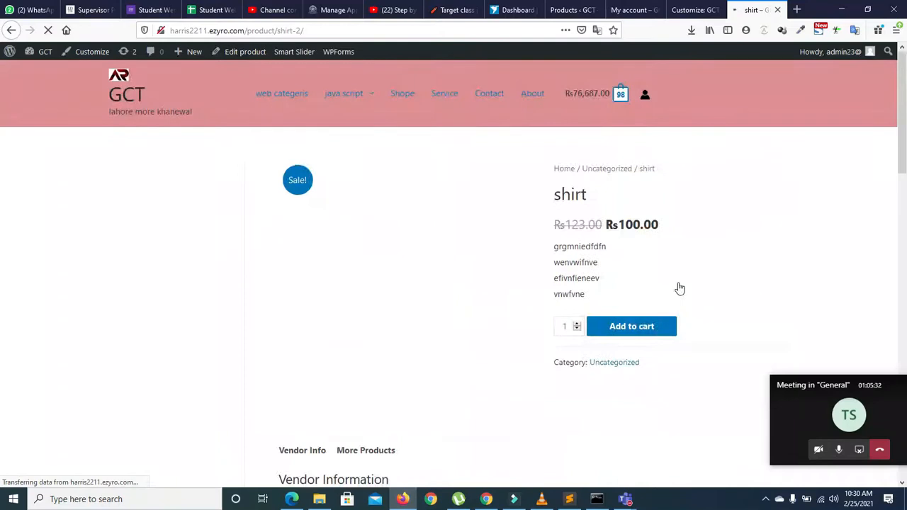
left_click_drag(905, 129, 905, 206)
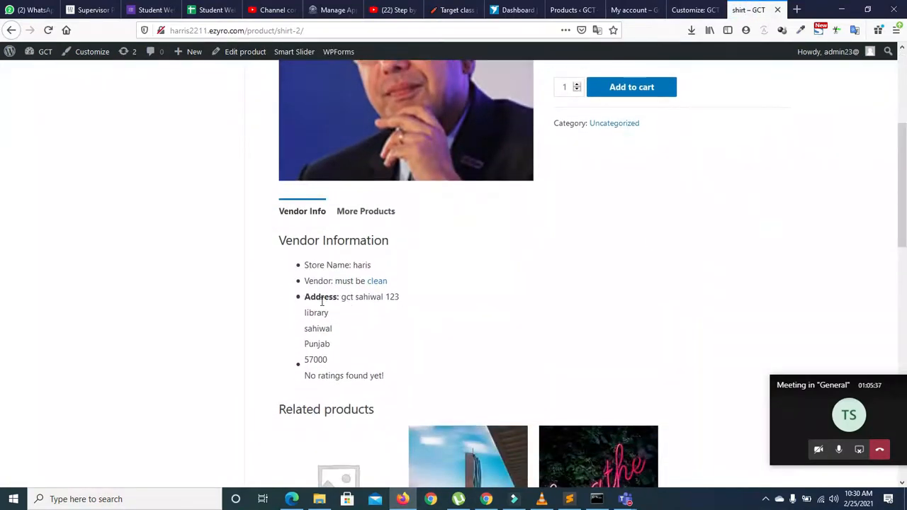
left_click(357, 212)
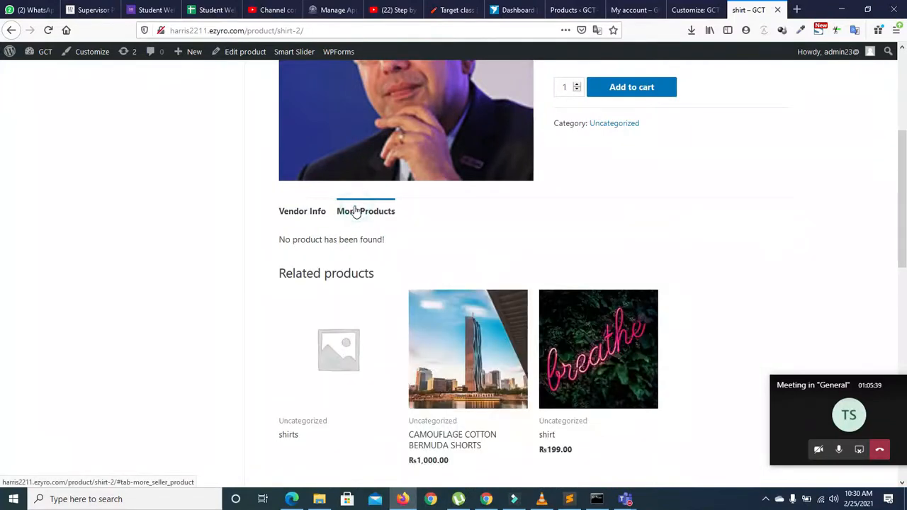
left_click(294, 216)
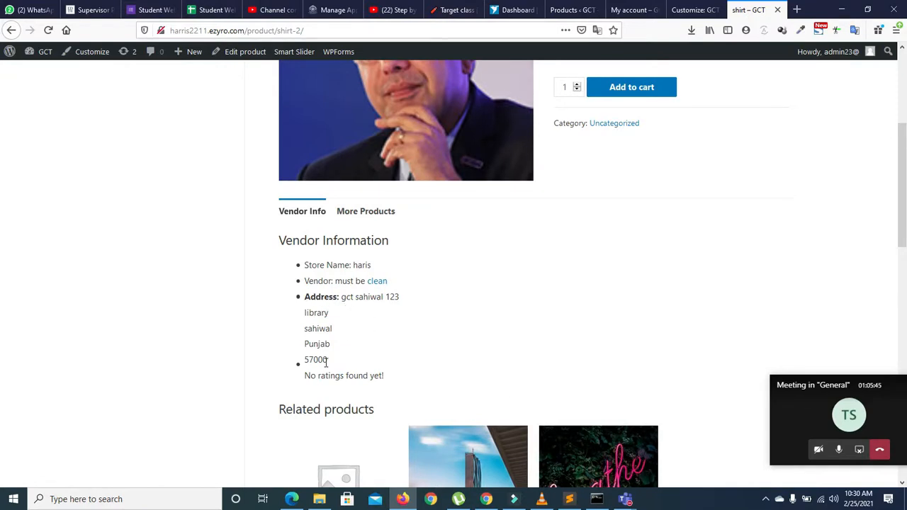
left_click(356, 212)
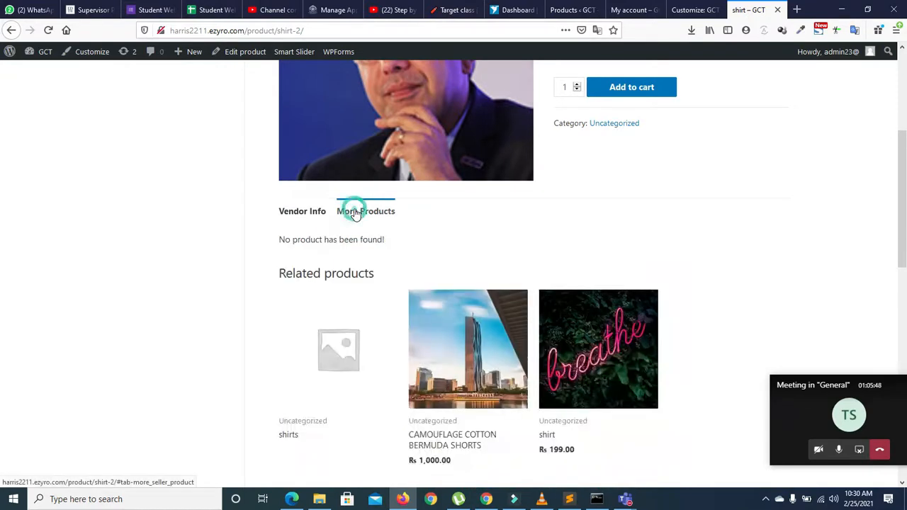
left_click(310, 216)
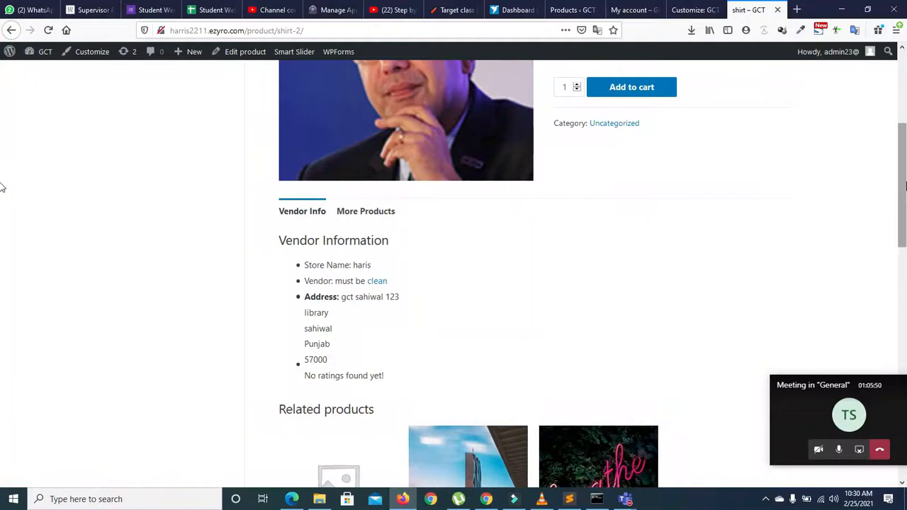
scroll(2, 182, "down", 2)
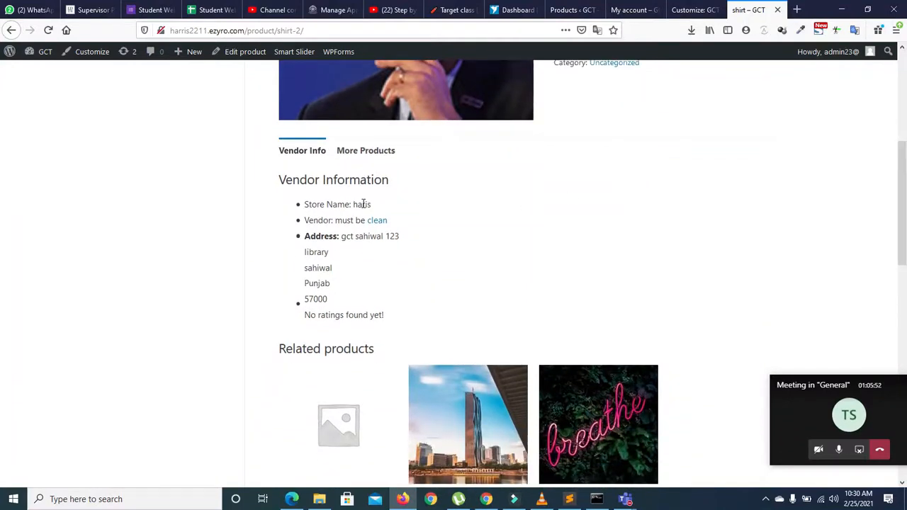
left_click_drag(304, 31, 253, 30)
Step: Try the vendor's store address by putting the store name in the URL, fixing the typo
type("hairc")
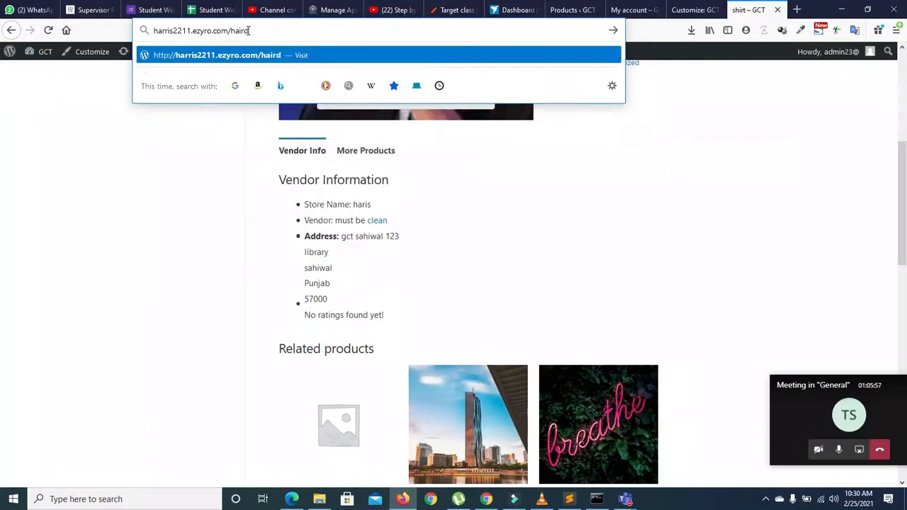
key("Return")
left_click(255, 30)
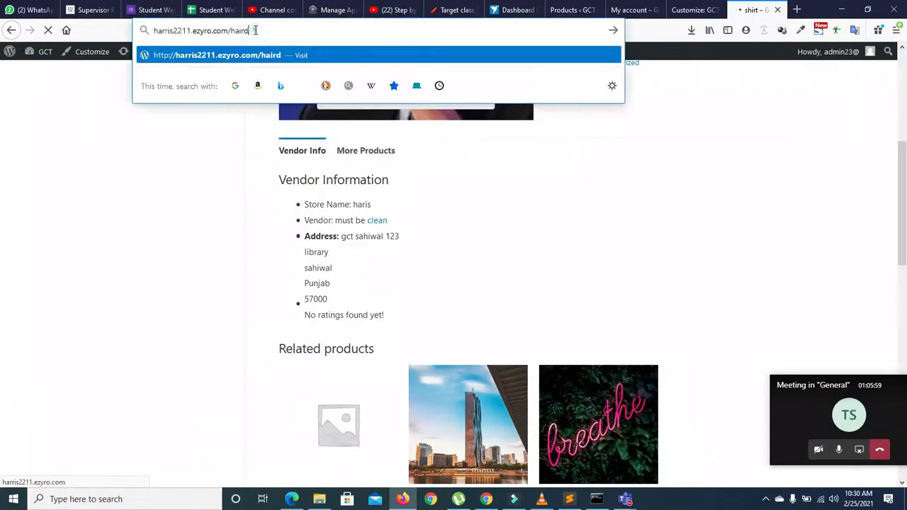
left_click(256, 31)
key("BackSpace")
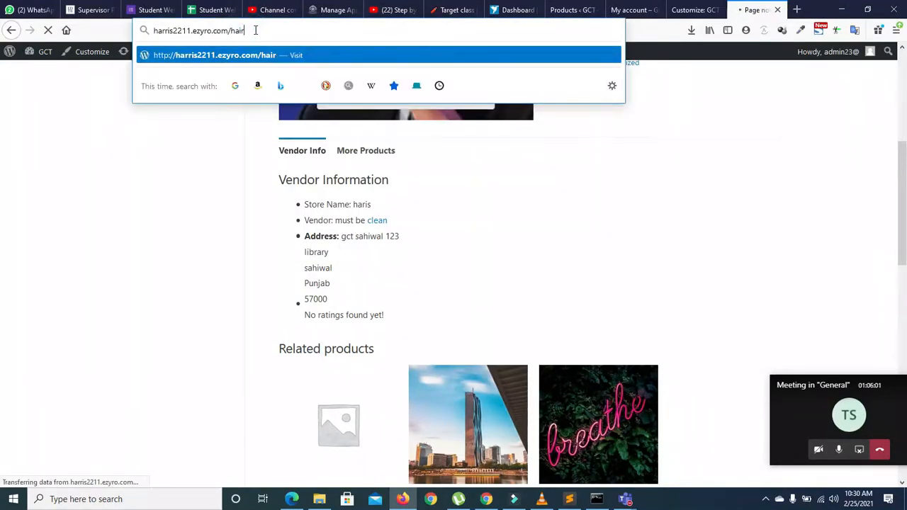
key("BackSpace")
key("BackSpace")
type("ris")
key("Return")
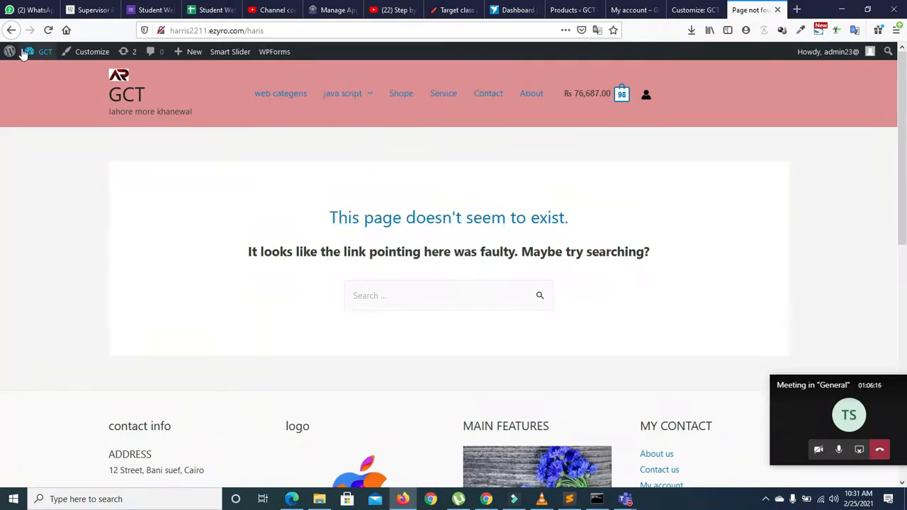
Step: Search the site for the vendor's store name from the 404 page, finding no matches
left_click(403, 308)
type("haris")
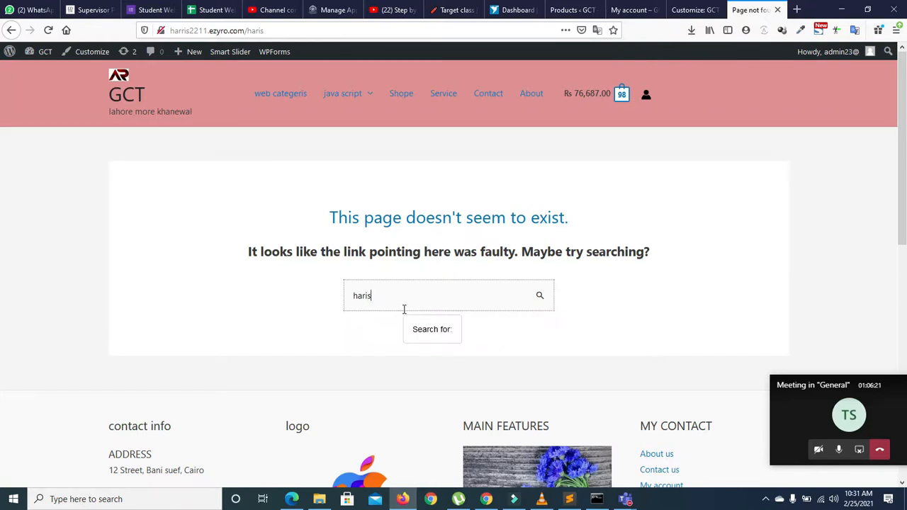
key("Return")
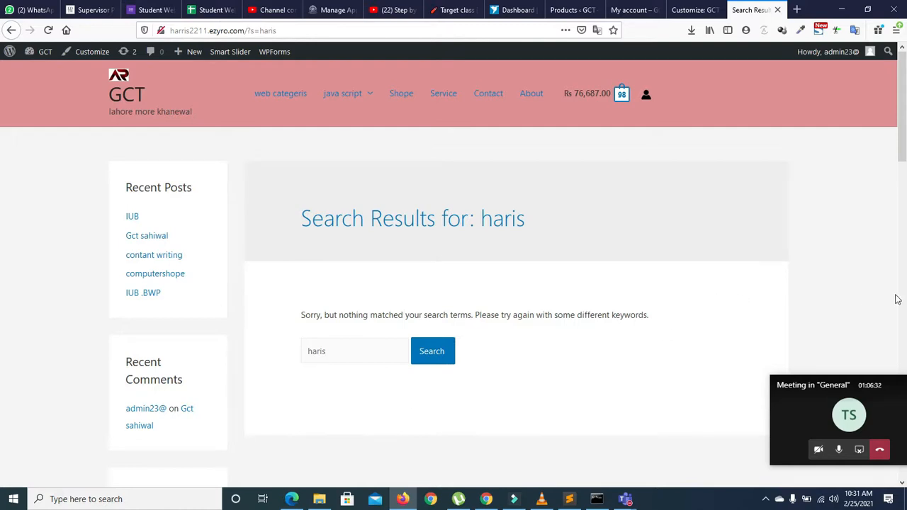
scroll(2, 156, "down", 10)
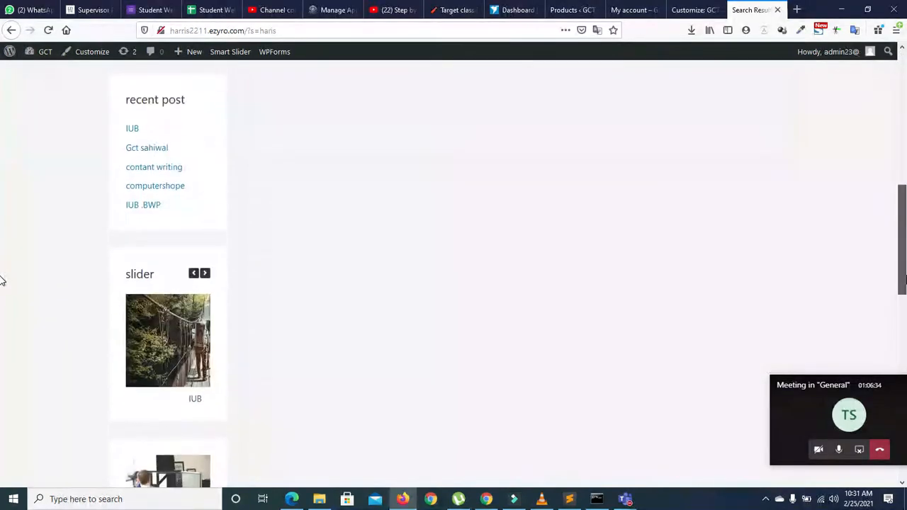
scroll(2, 326, "up", 15)
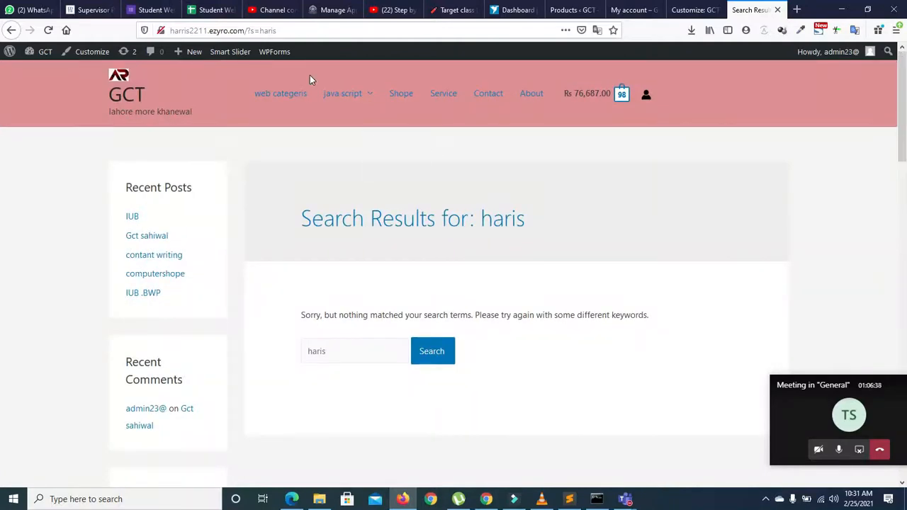
Step: Change the search address to the /store-listing/ page to show the Dokan Store List
left_click(260, 32)
left_click(276, 31)
key("BackSpace")
key("BackSpace")
key("BackSpace")
key("BackSpace")
key("BackSpace")
key("BackSpace")
key("BackSpace")
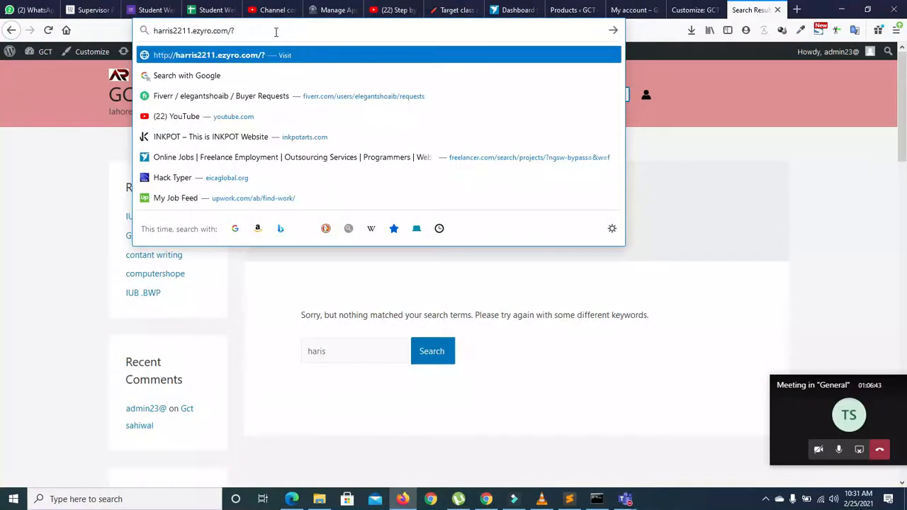
key("BackSpace")
type("store")
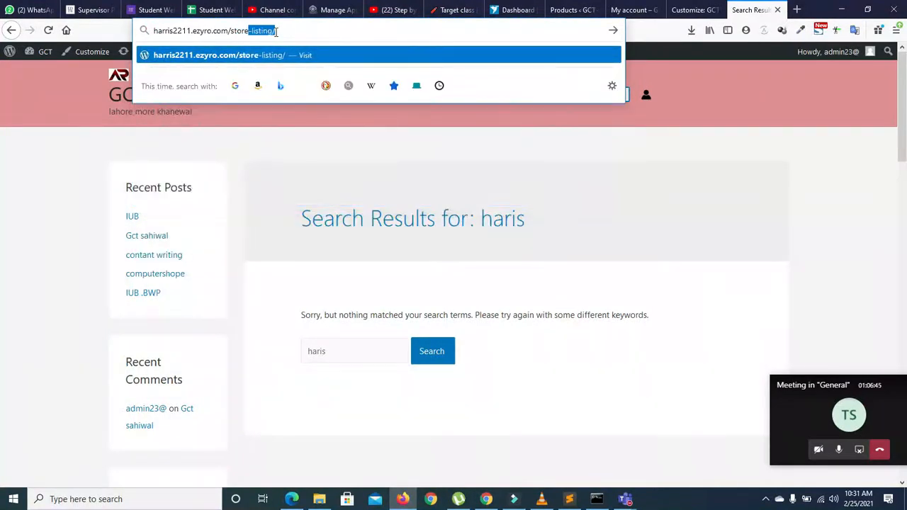
key("Return")
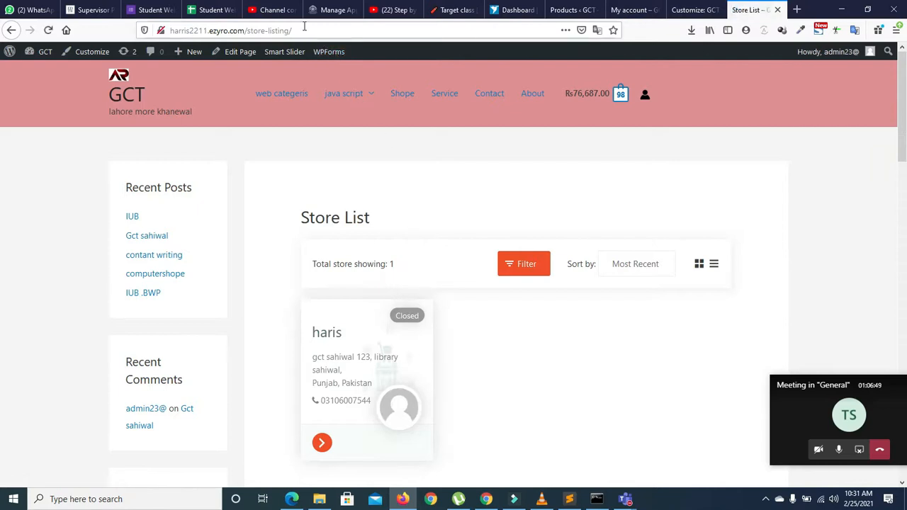
Step: Try the vendor's page under the store list, then return to the Store List showing the Closed store
left_click(297, 31)
left_click(297, 31)
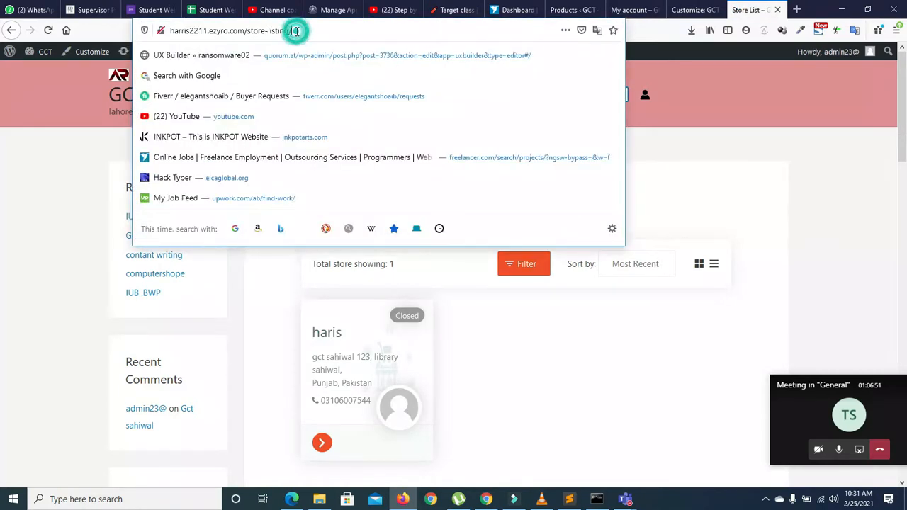
type("hair")
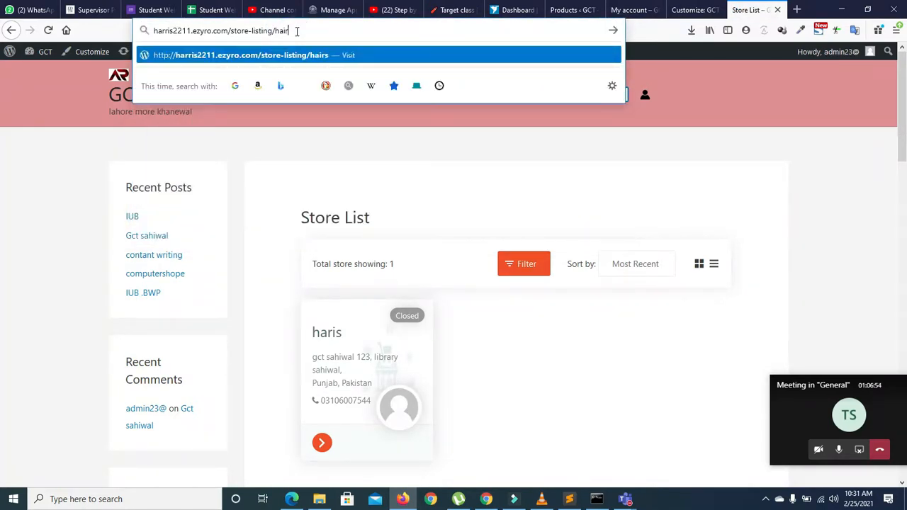
type("is")
key("Return")
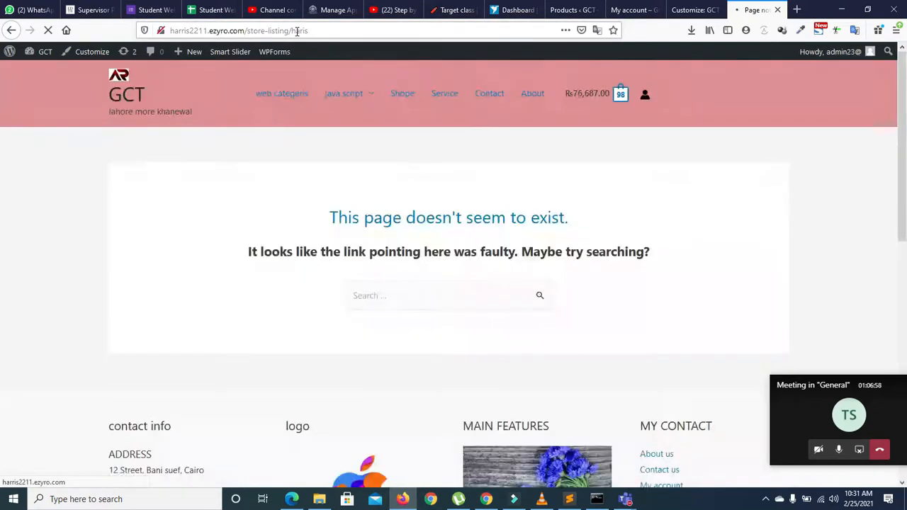
left_click(317, 30)
left_click(317, 30)
key("BackSpace")
key("BackSpace")
key("BackSpace")
key("BackSpace")
key("BackSpace")
key("Return")
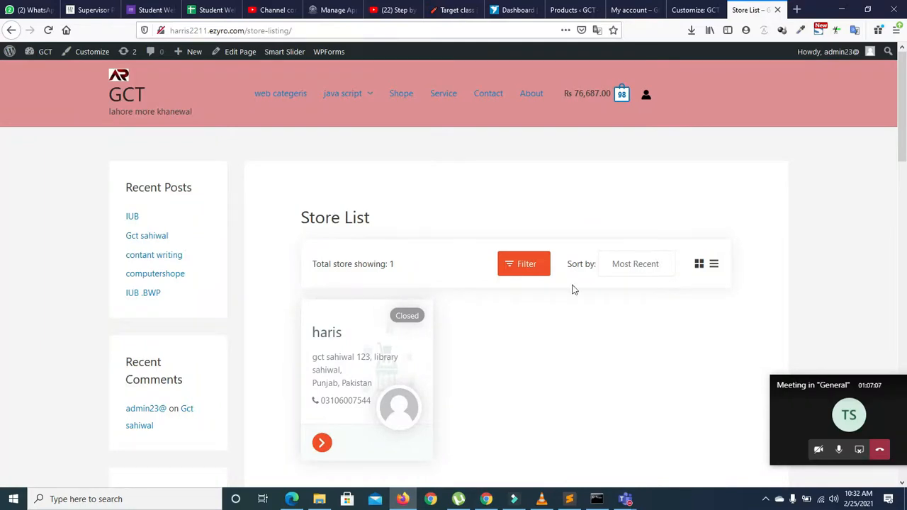
left_click_drag(905, 137, 905, 118)
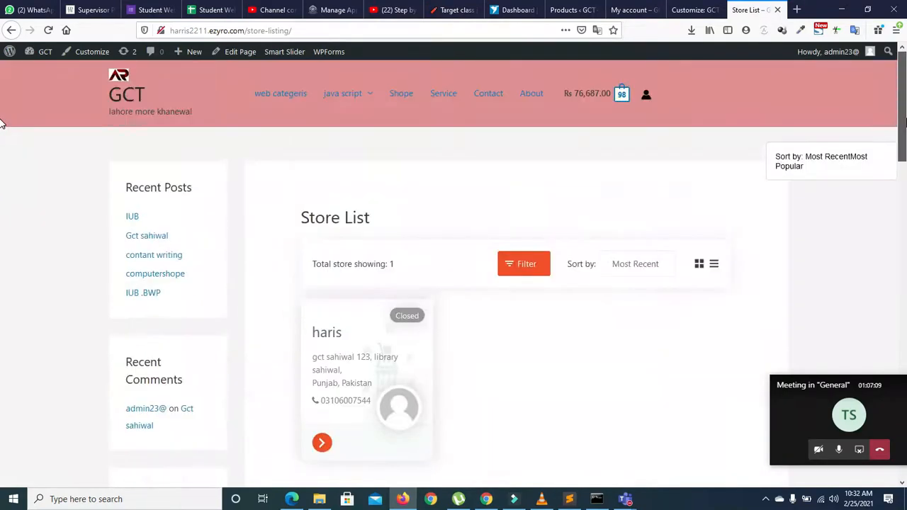
left_click_drag(301, 31, 250, 29)
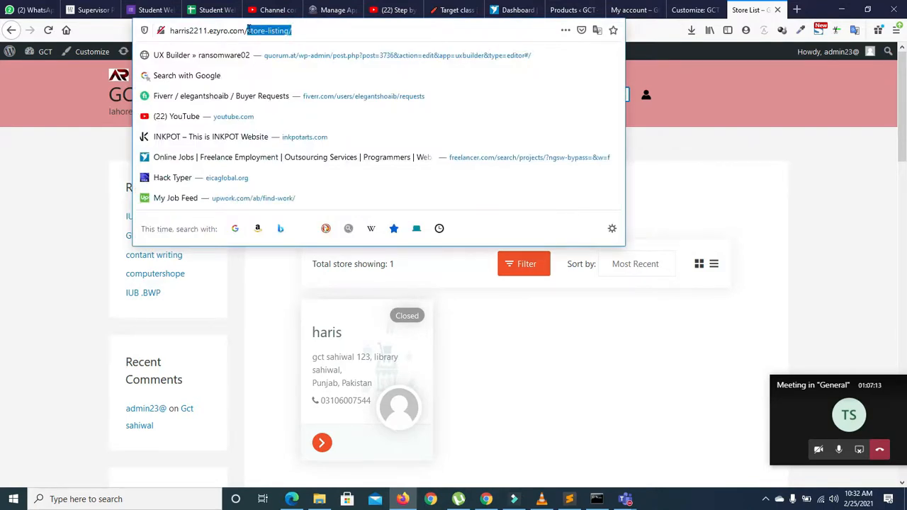
Step: In the Chrome vendor dashboard, go through Edit Account to the Store settings page
left_click(486, 499)
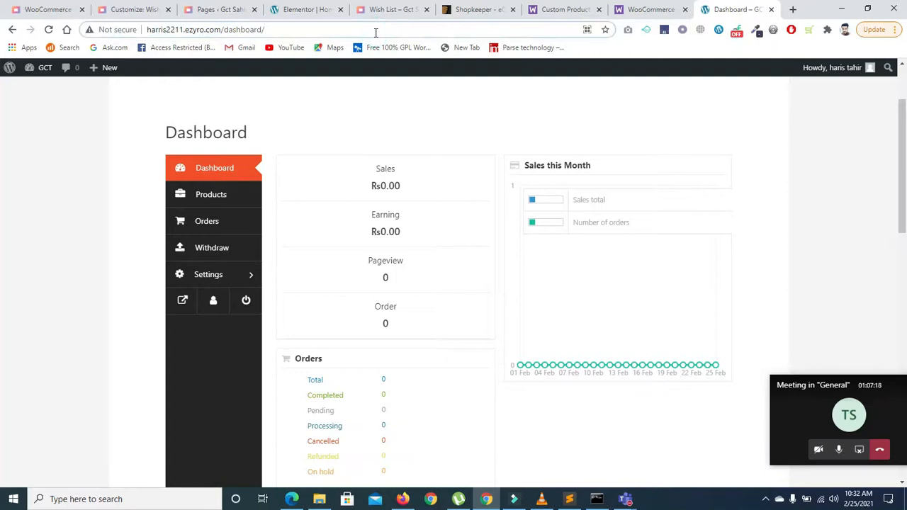
left_click(214, 305)
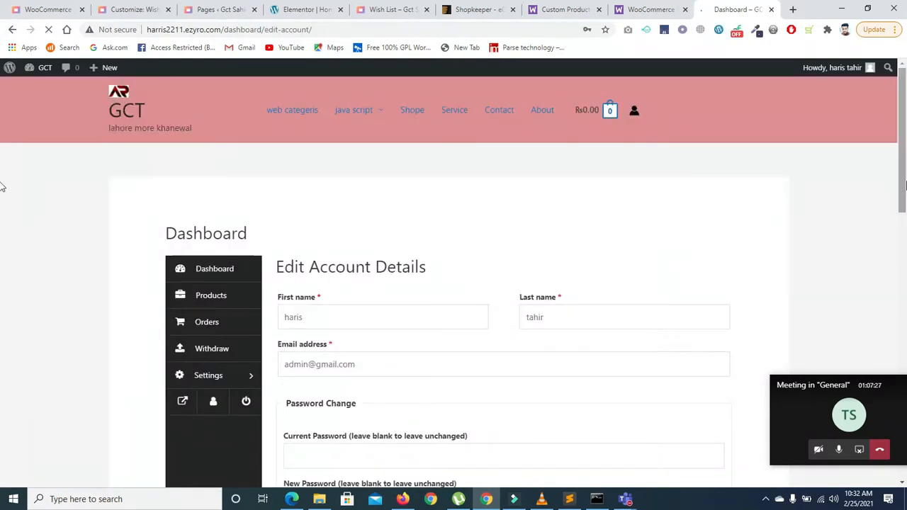
scroll(850, 234, "down", 1)
left_click_drag(901, 199, 905, 148)
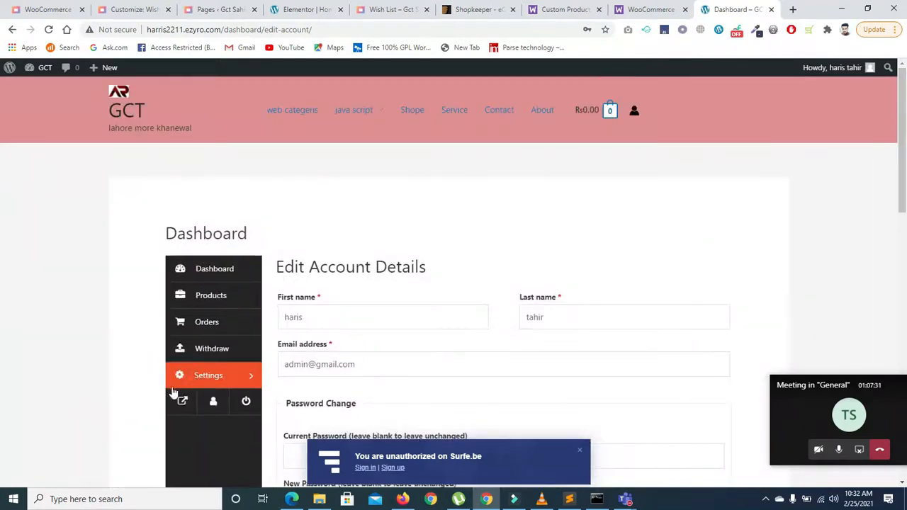
left_click(232, 378)
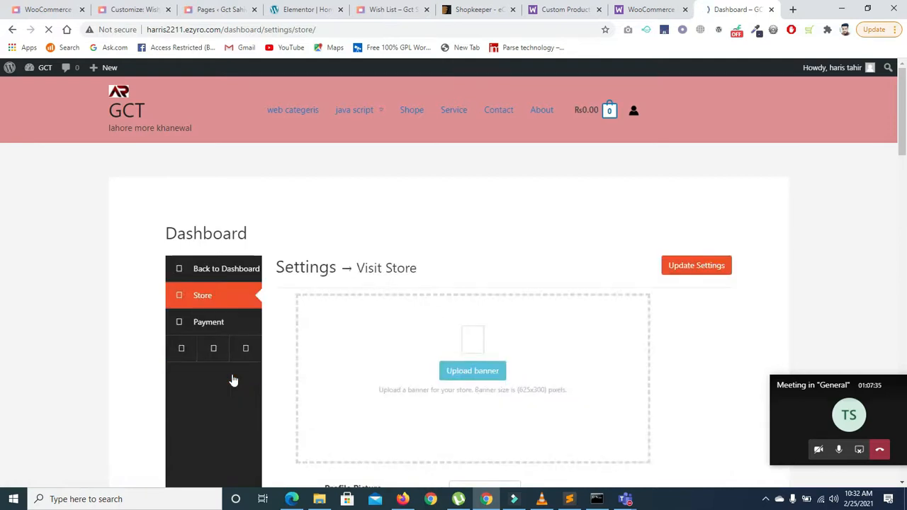
Step: Check the opening-closing time section with every day on Close, toggling the widget off and back on
left_click_drag(904, 143, 904, 325)
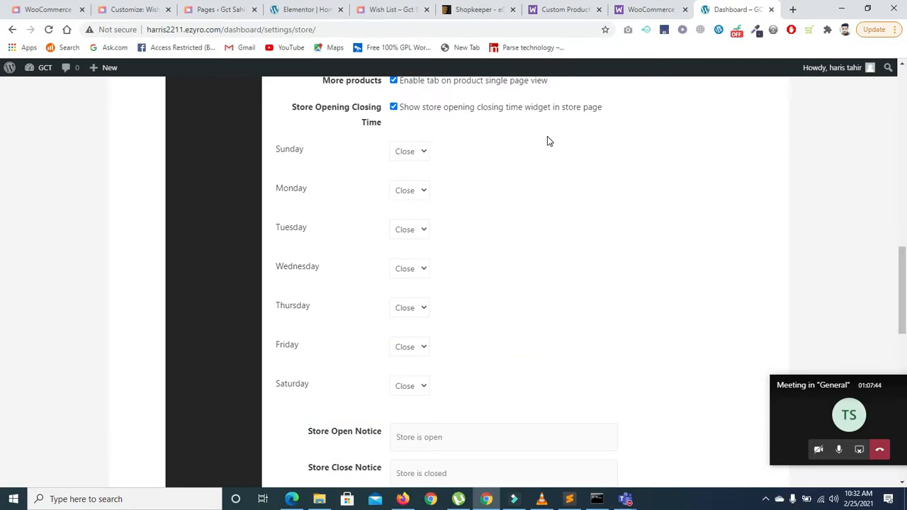
left_click(423, 153)
left_click(423, 152)
left_click_drag(904, 283, 905, 236)
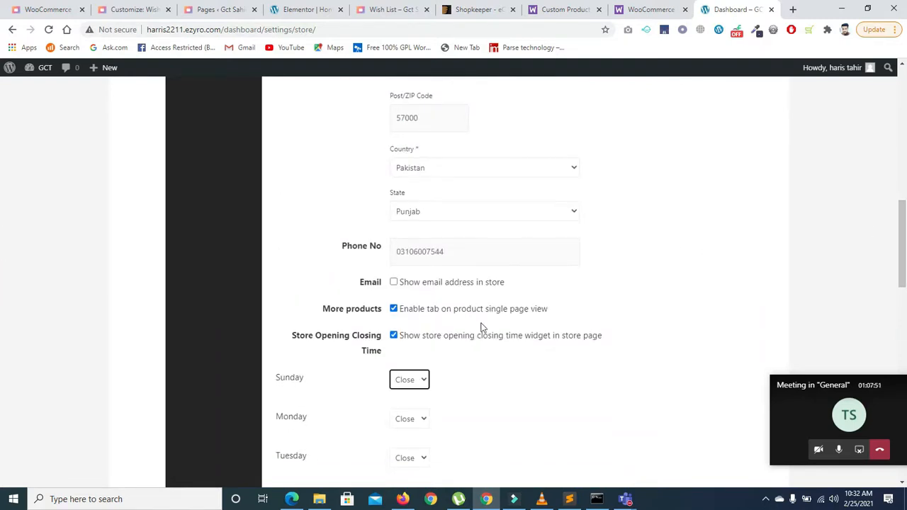
left_click_drag(905, 243, 905, 278)
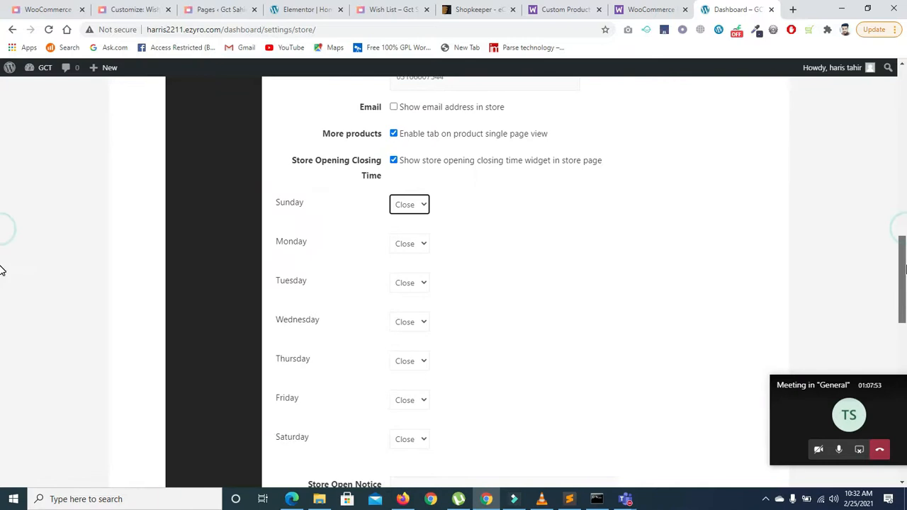
left_click(395, 162)
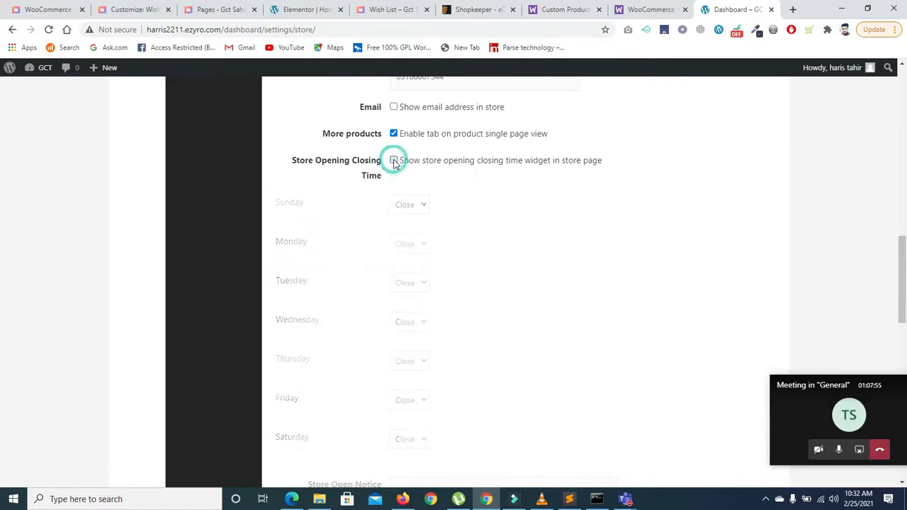
left_click(395, 161)
scroll(2, 255, "down", 3)
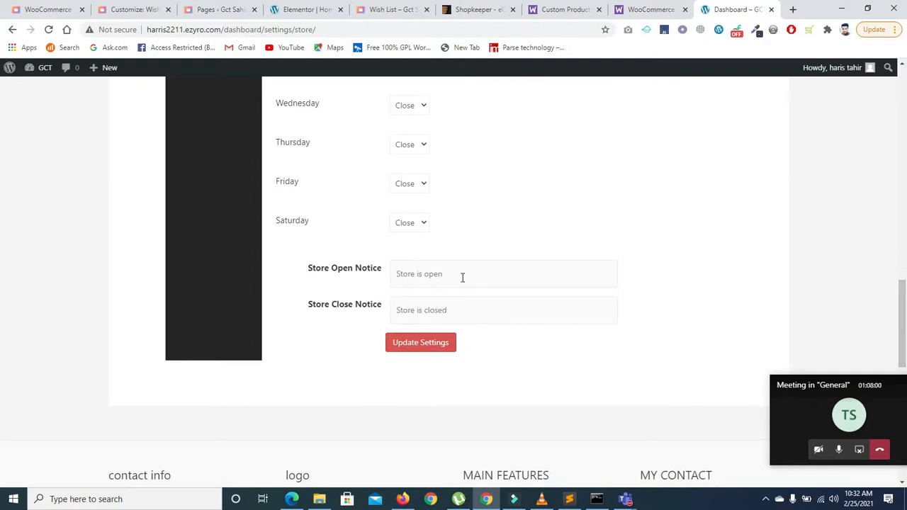
Step: Return to the vendor dashboard overview and review Rs0.00 sales and zero orders
left_click_drag(905, 347, 904, 156)
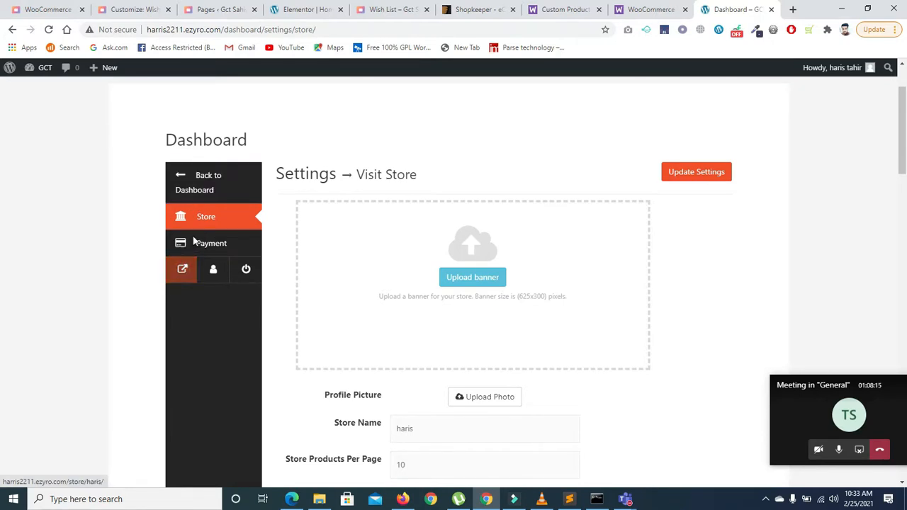
left_click(186, 177)
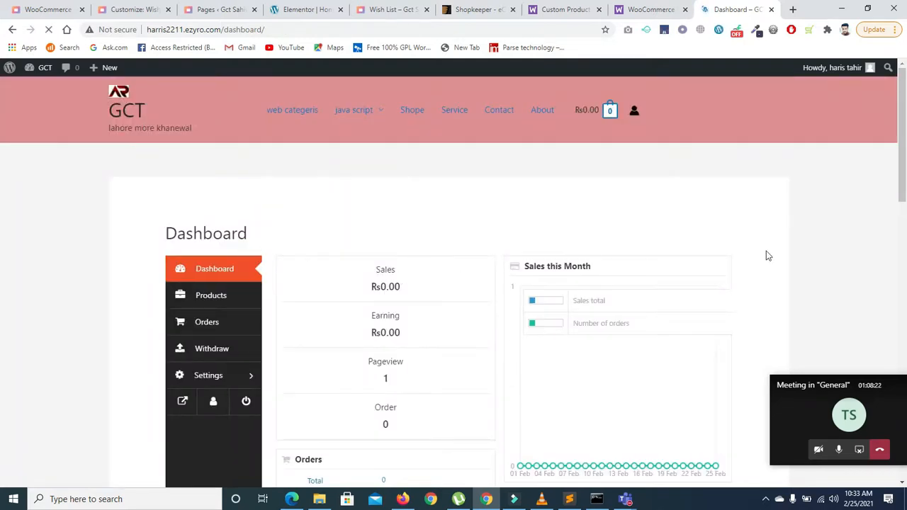
scroll(4, 202, "down", 2)
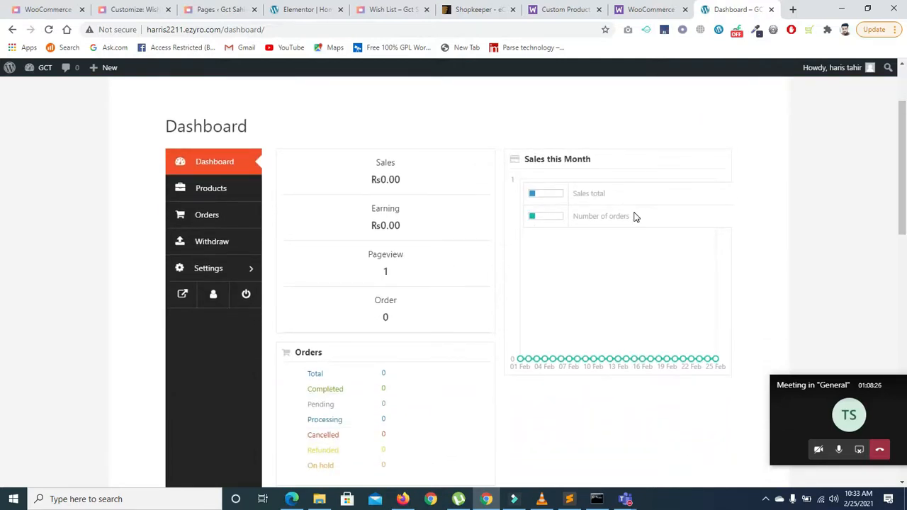
scroll(3, 184, "down", 3)
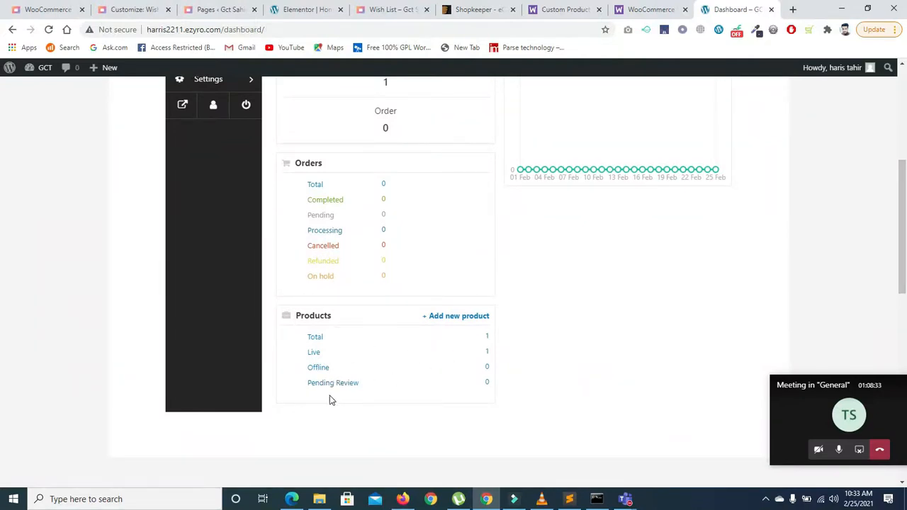
scroll(2, 222, "up", 4)
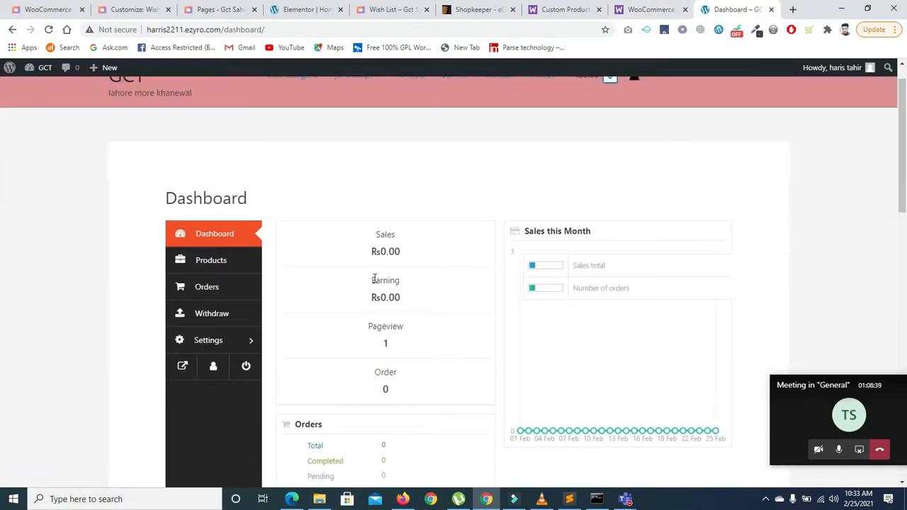
Step: Flip through the open browser tabs, then bring back the Firefox Store List page
left_click(638, 9)
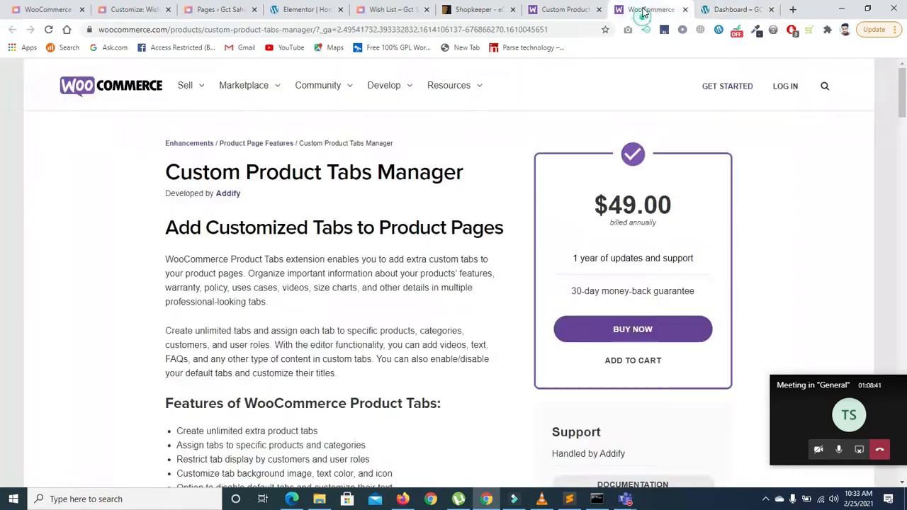
left_click(567, 9)
left_click(709, 7)
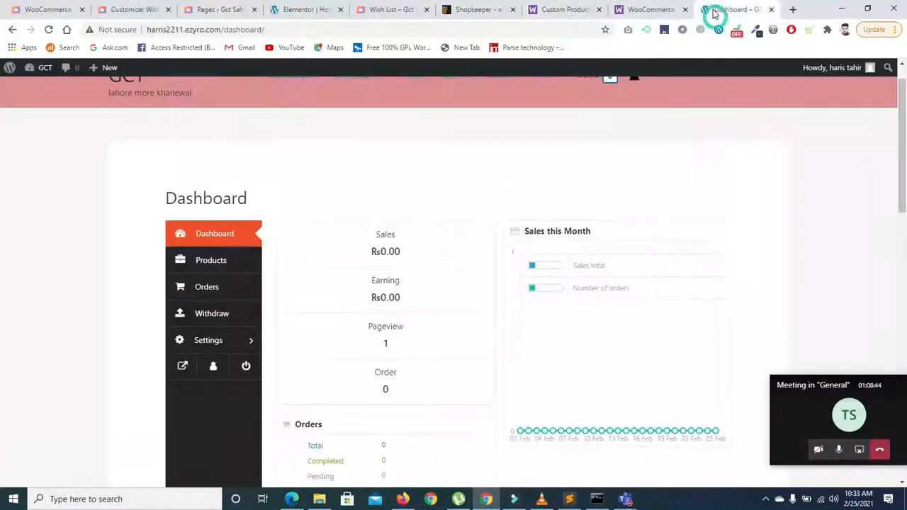
left_click(402, 499)
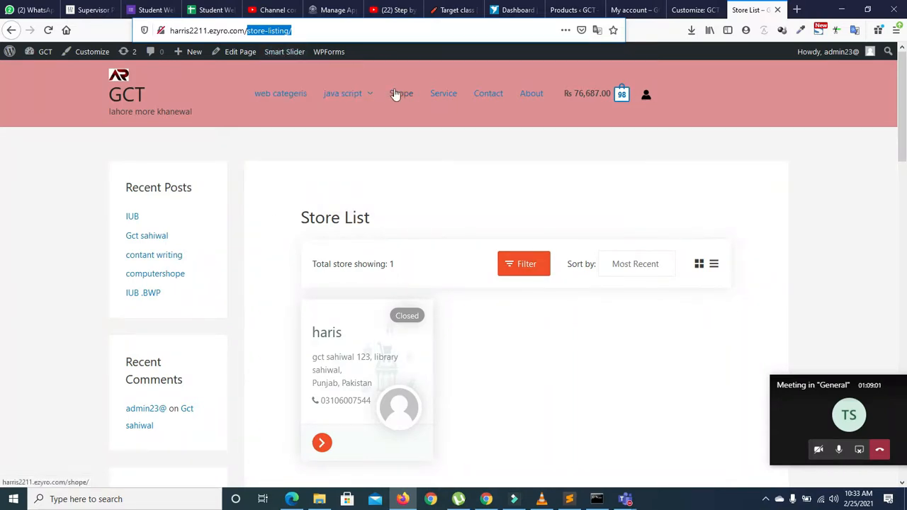
Step: Load the /shop/ page from the store list and open the Rs100 sale 'shirt' product
left_click(307, 29)
key("BackSpace")
key("BackSpace")
key("BackSpace")
key("BackSpace")
key("BackSpace")
key("BackSpace")
key("BackSpace")
key("BackSpace")
key("BackSpace")
key("BackSpace")
key("BackSpace")
key("BackSpace")
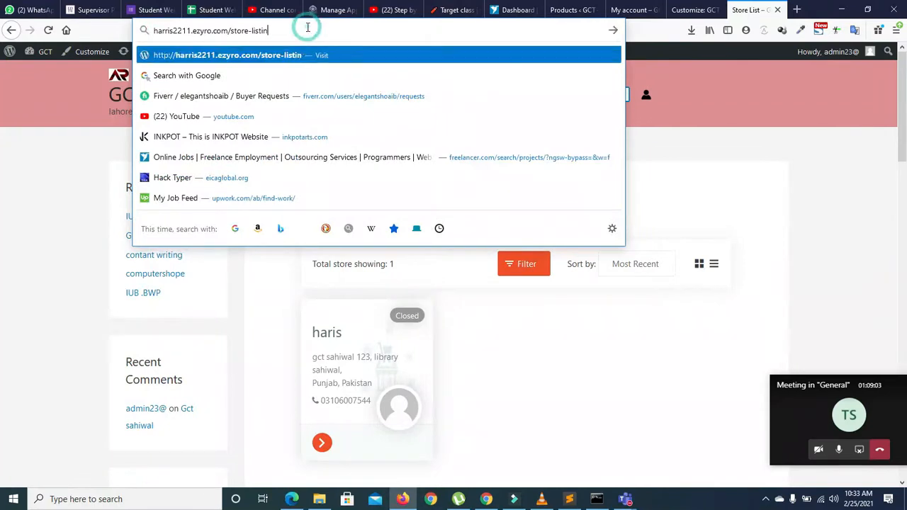
key("BackSpace")
type("h")
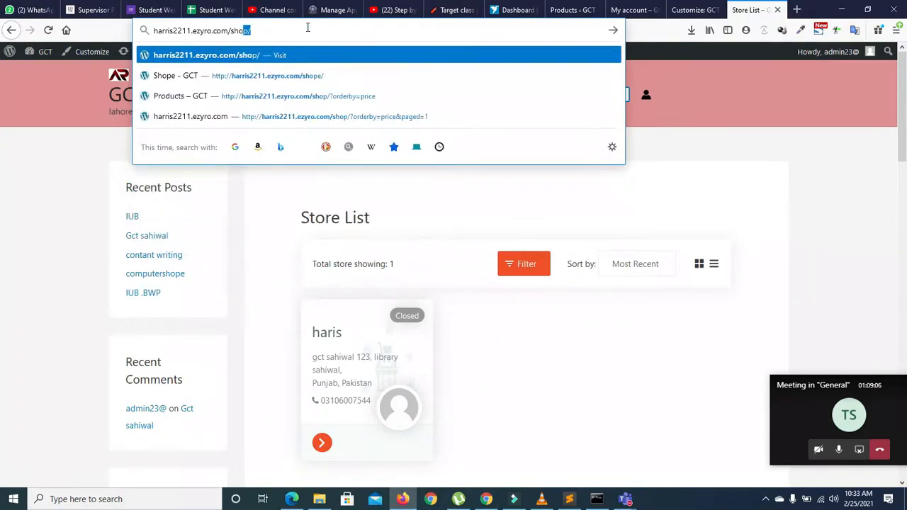
key("Return")
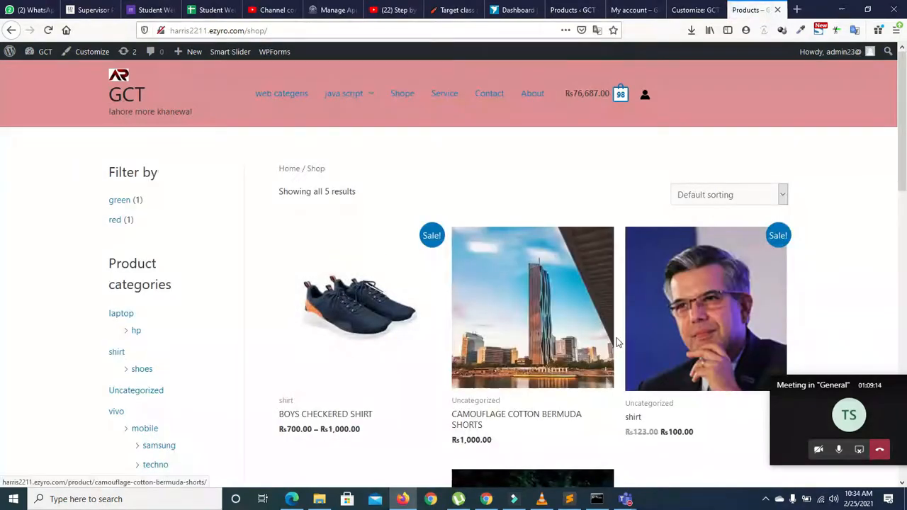
left_click(669, 347)
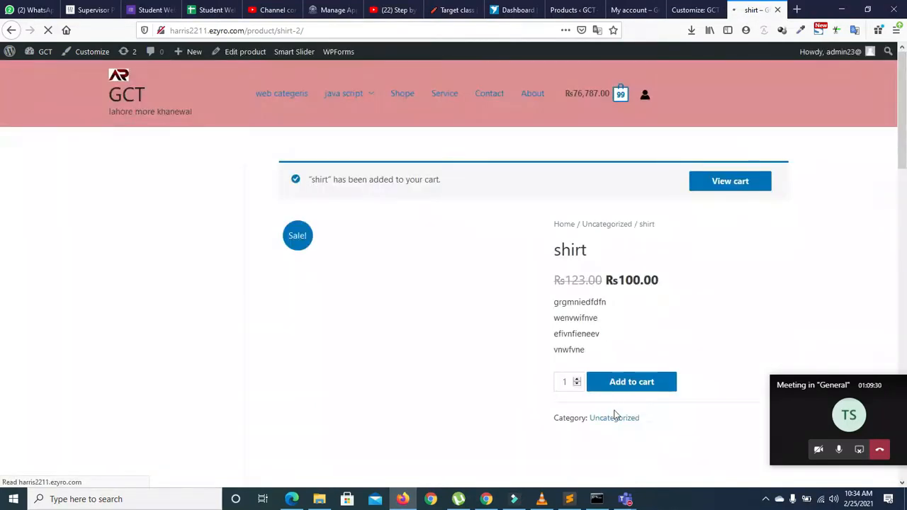
Step: Add 6 shirts to the cart (105 items, Rs77,387.00), then proceed from the cart to checkout
left_click(577, 379)
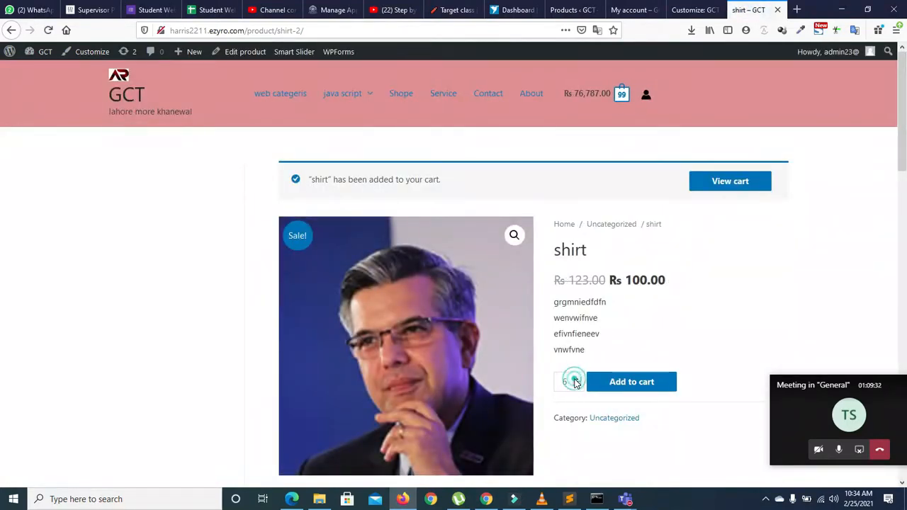
left_click(610, 383)
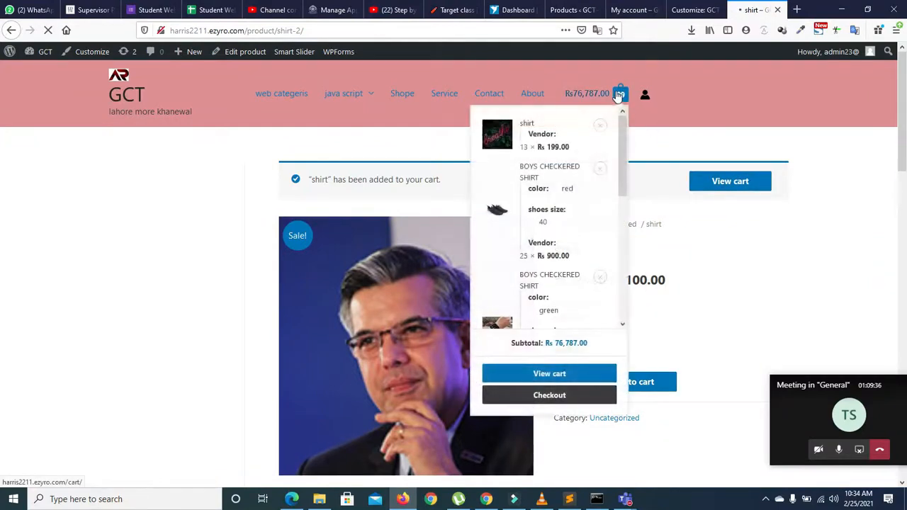
left_click(714, 183)
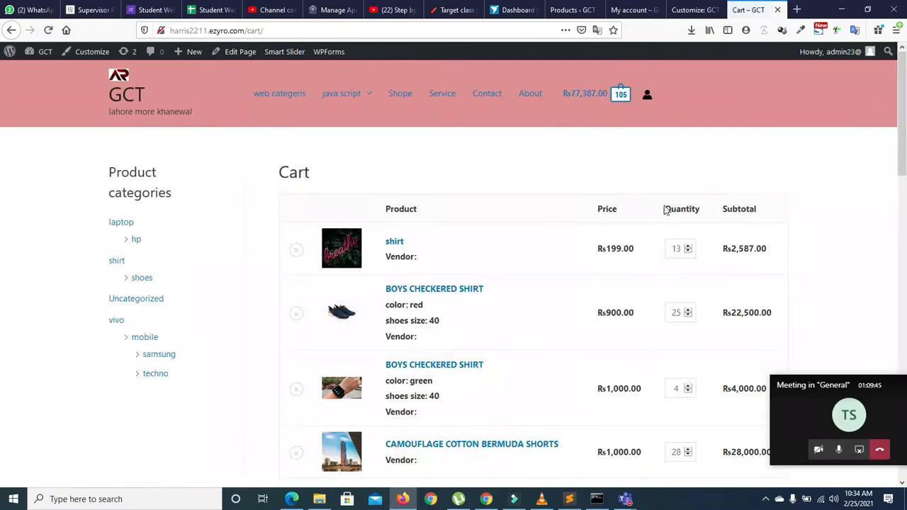
left_click_drag(903, 151, 902, 267)
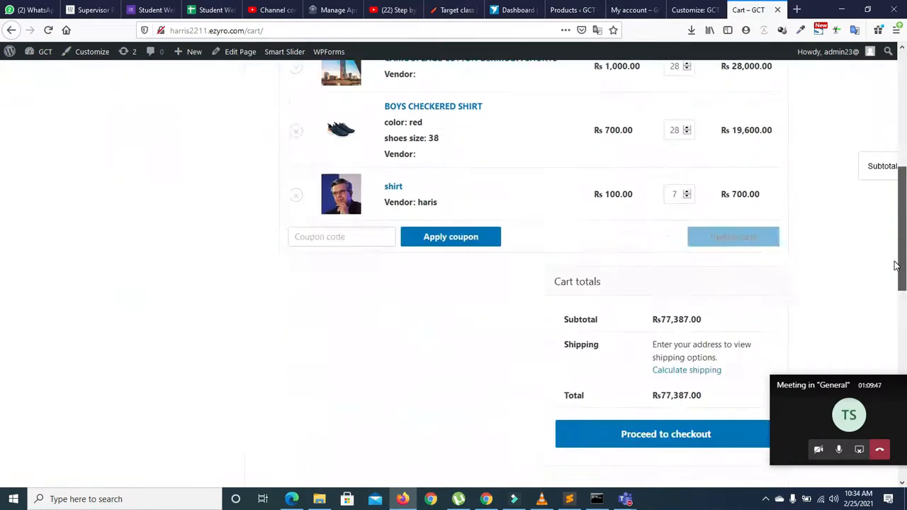
left_click(663, 428)
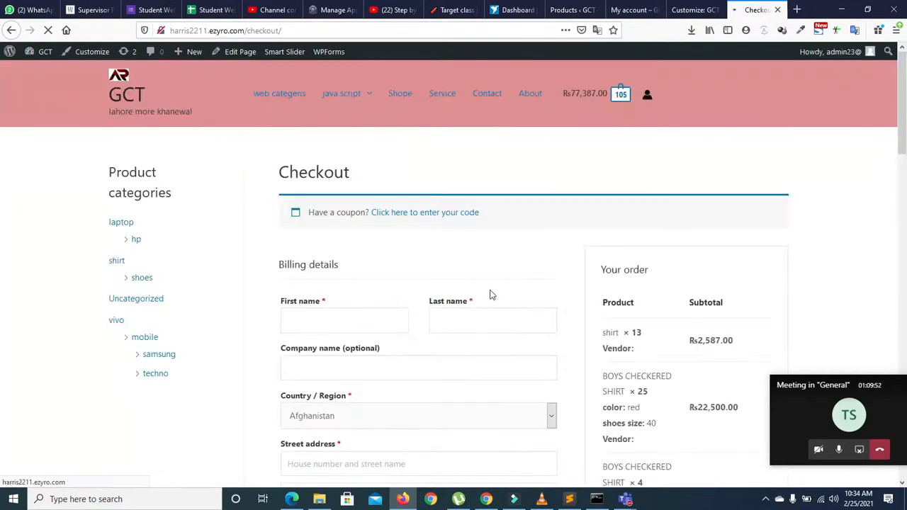
Step: Fill the billing first and last name from saved autofill entries
scroll(1, 157, "down", 2)
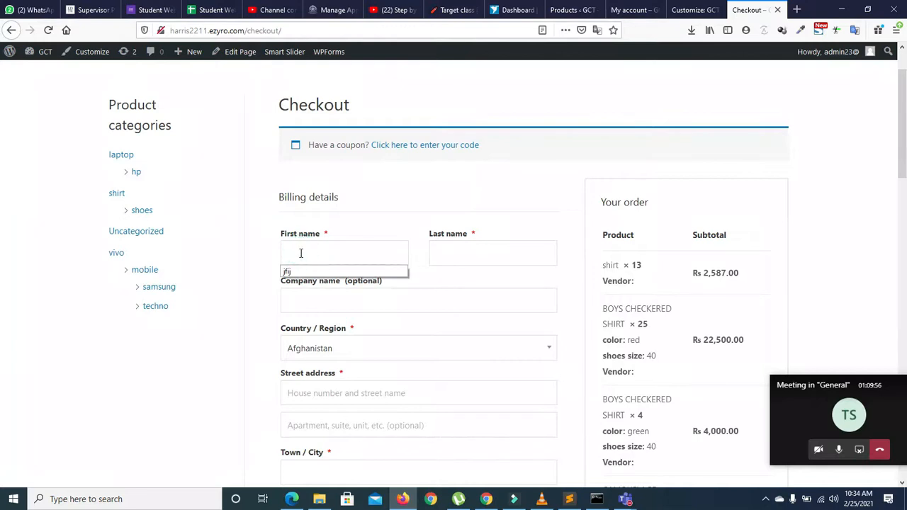
left_click(290, 270)
left_click(455, 252)
left_click(453, 280)
left_click(453, 260)
left_click(449, 252)
left_click(447, 271)
left_click(403, 289)
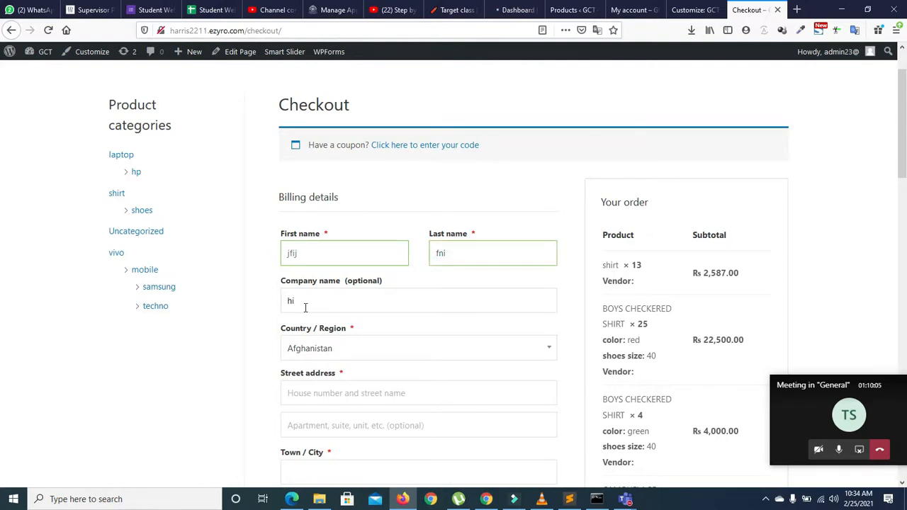
Step: Set the billing country to Pakistan using the Country/Region dropdown search
left_click(311, 354)
type("pk")
key("BackSpace")
key("BackSpace")
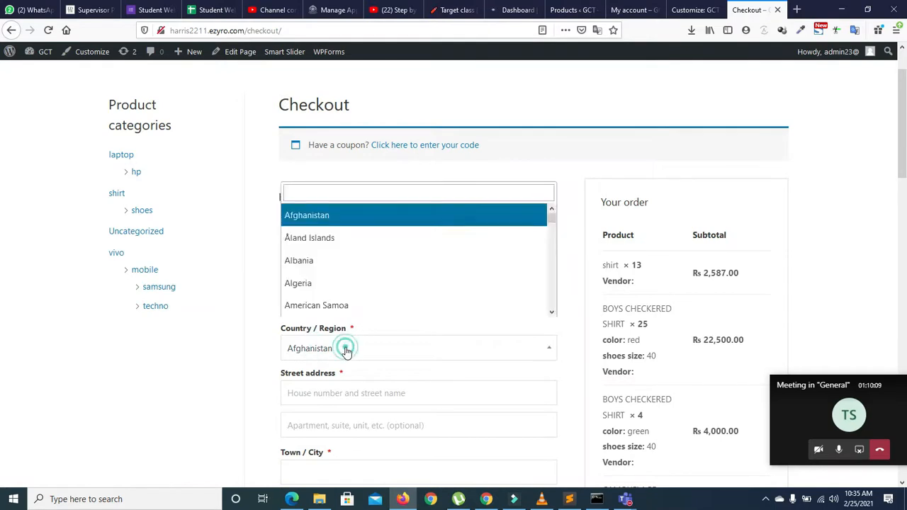
left_click_drag(553, 225, 552, 282)
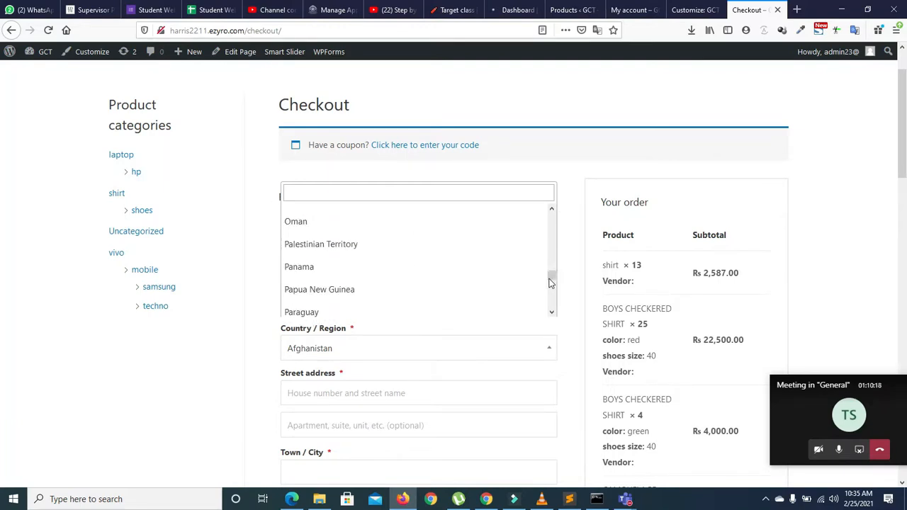
left_click(553, 211)
left_click(553, 211)
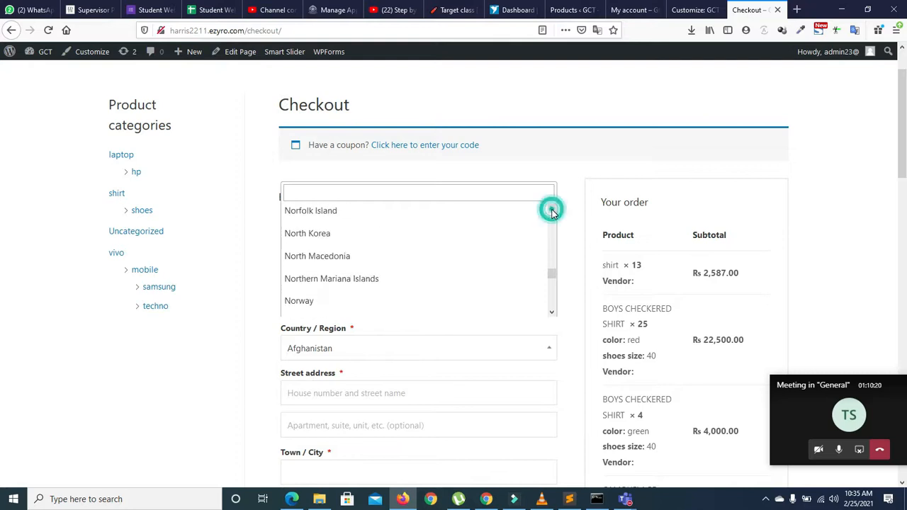
left_click(551, 313)
left_click(551, 312)
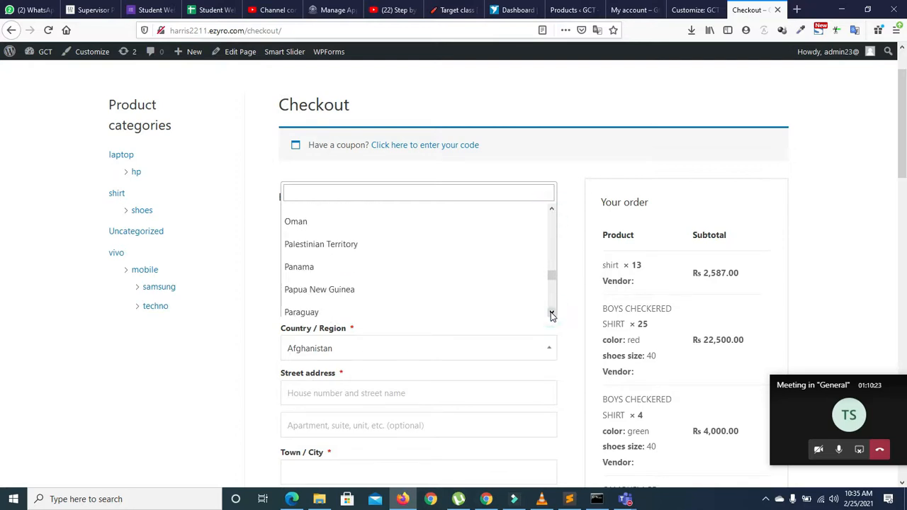
left_click(551, 312)
left_click(552, 313)
left_click(551, 312)
left_click(552, 313)
left_click(551, 312)
left_click(552, 312)
left_click(551, 209)
left_click(551, 209)
left_click(551, 210)
left_click(551, 209)
left_click(552, 209)
left_click(551, 209)
left_click(551, 210)
left_click(551, 209)
left_click(552, 209)
left_click(551, 209)
left_click(551, 209)
left_click(552, 209)
left_click(551, 209)
left_click(551, 209)
left_click(551, 209)
left_click(551, 209)
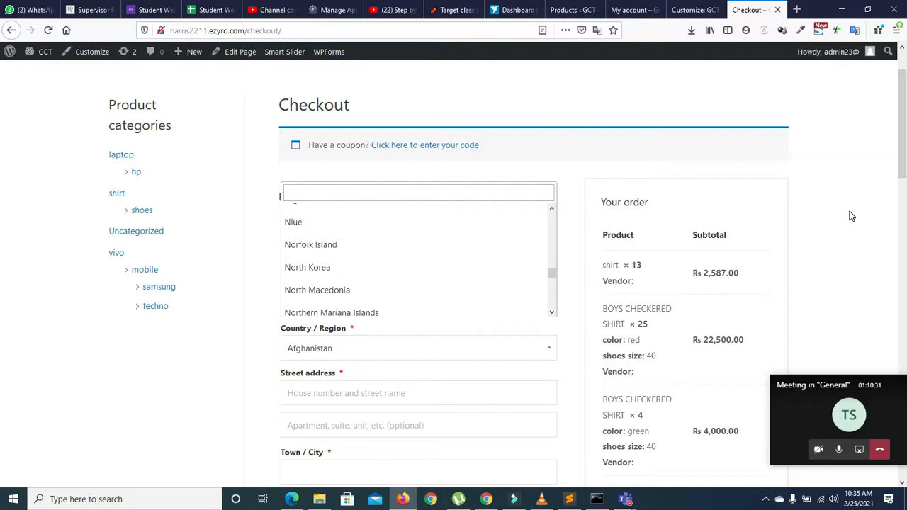
scroll(4, 183, "down", 3)
left_click(309, 137)
type("pak")
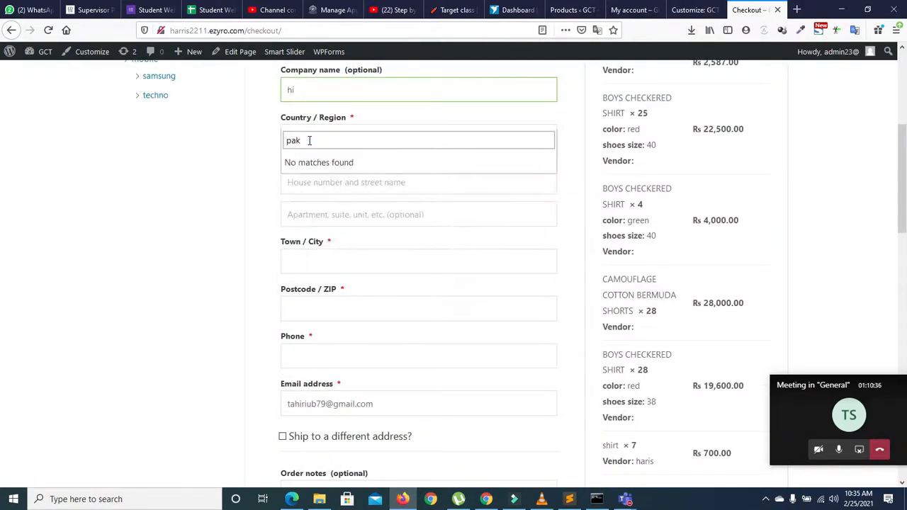
left_click(314, 183)
Step: Enter the street address lines, town, postcode 56000 and the phone number
type("defi`")
key("Tab")
type("nvin")
key("Tab")
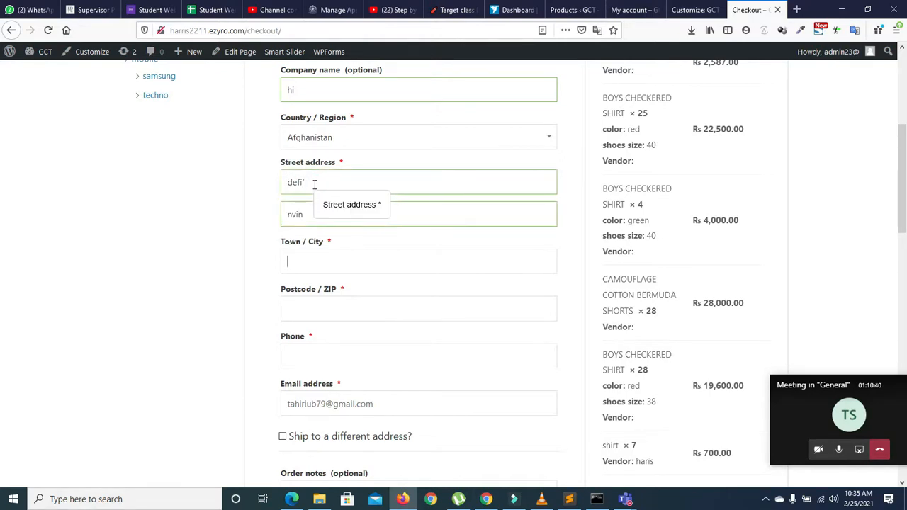
type("njvnjn")
key("Tab")
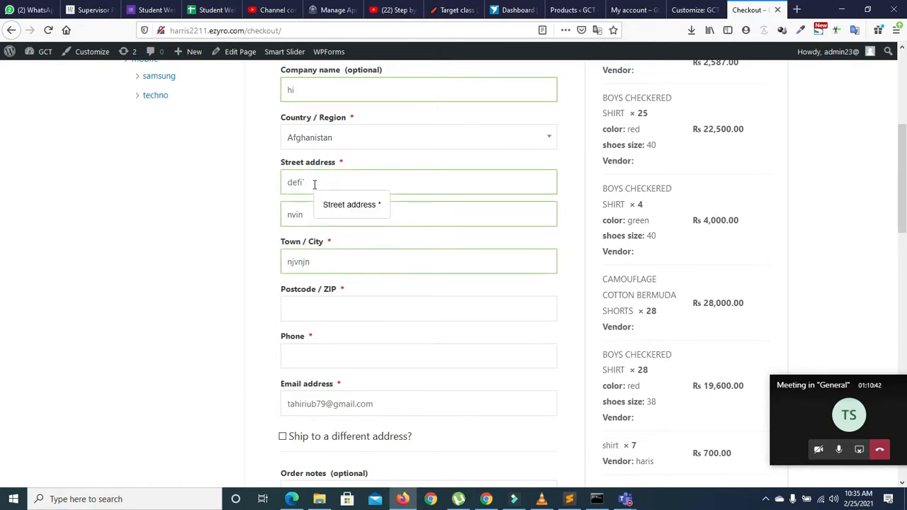
type("56000")
key("Tab")
type("vndi33444932u2238u3")
key("BackSpace")
key("BackSpace")
key("BackSpace")
key("BackSpace")
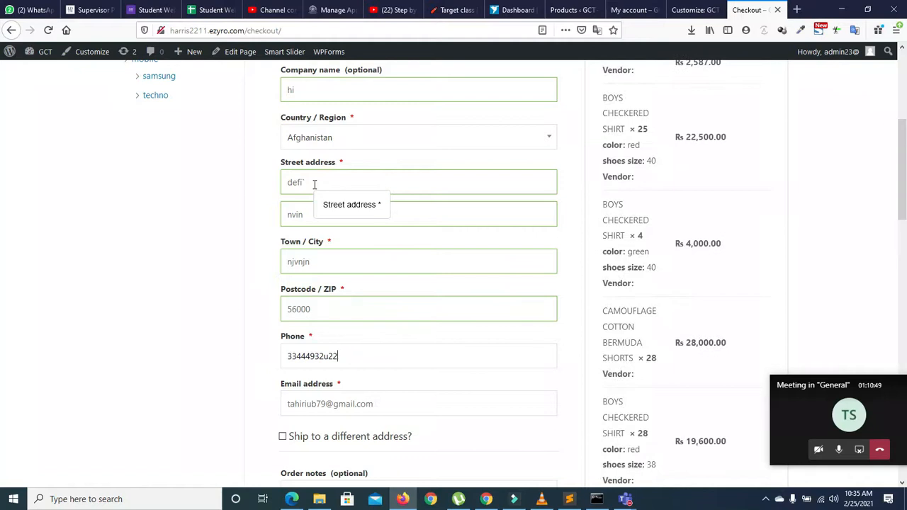
left_click_drag(903, 196, 905, 320)
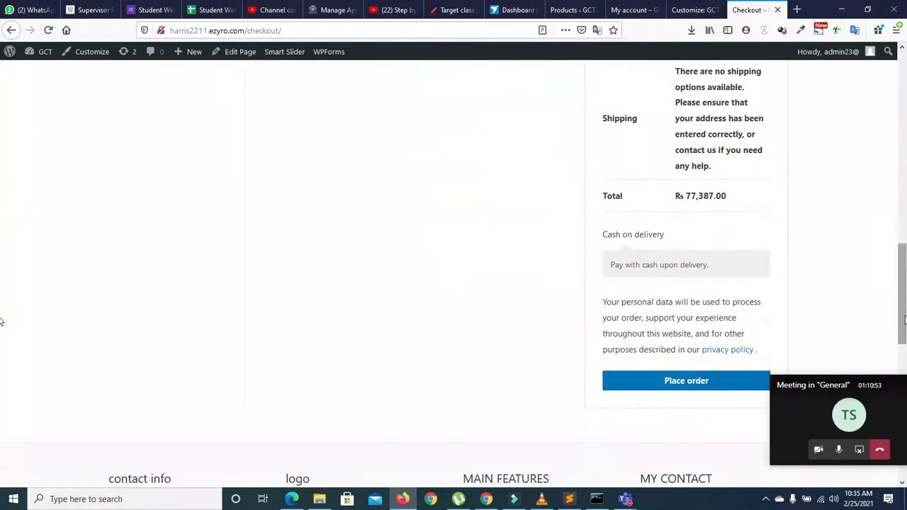
Step: Submit the order, then change the billing country to Palestinian Territory and place it again
left_click(670, 380)
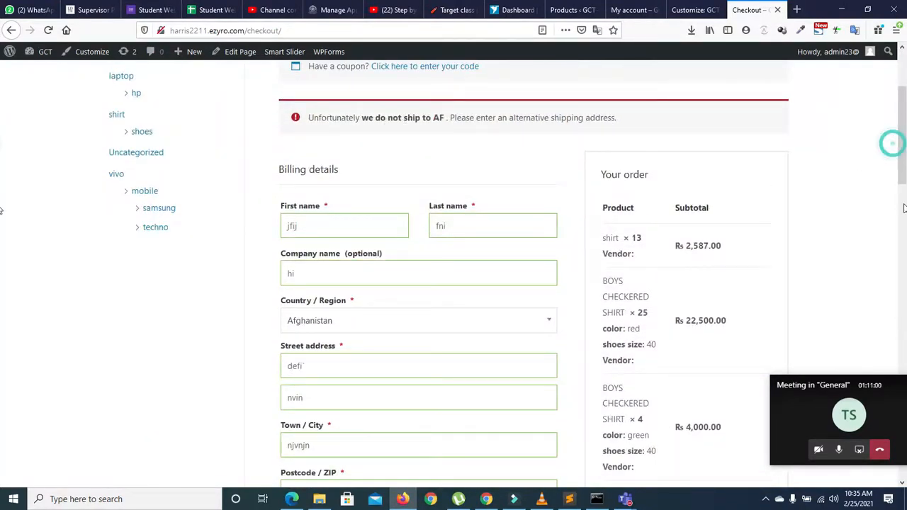
left_click_drag(903, 153, 904, 193)
scroll(645, 195, "up", 1)
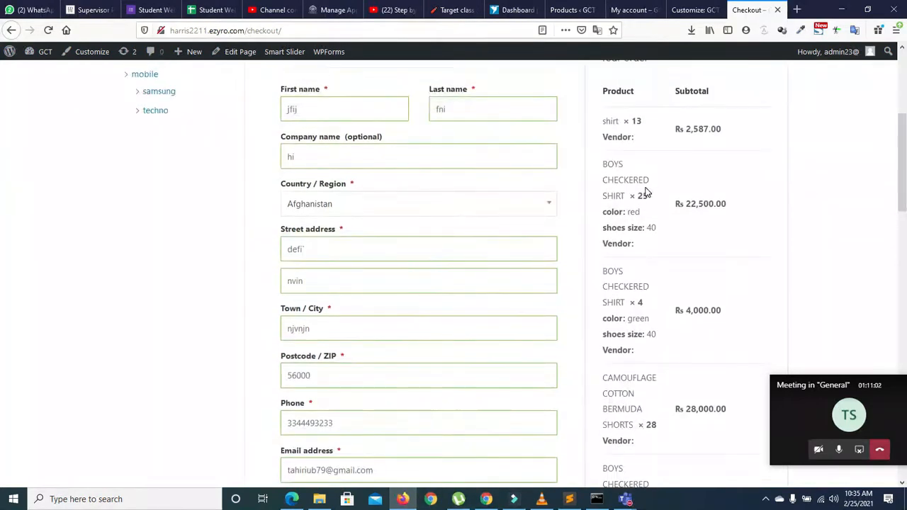
left_click(542, 205)
type("pak")
key("BackSpace")
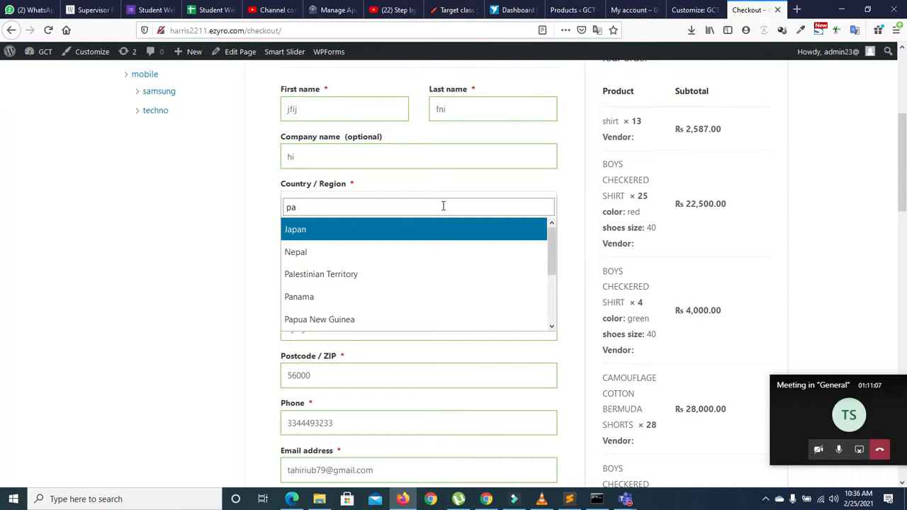
left_click(316, 272)
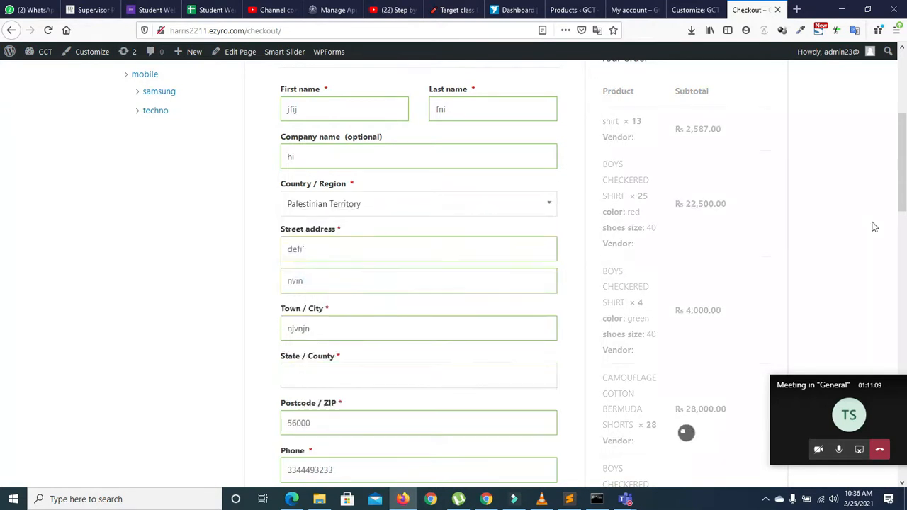
left_click_drag(905, 187, 905, 345)
left_click(669, 220)
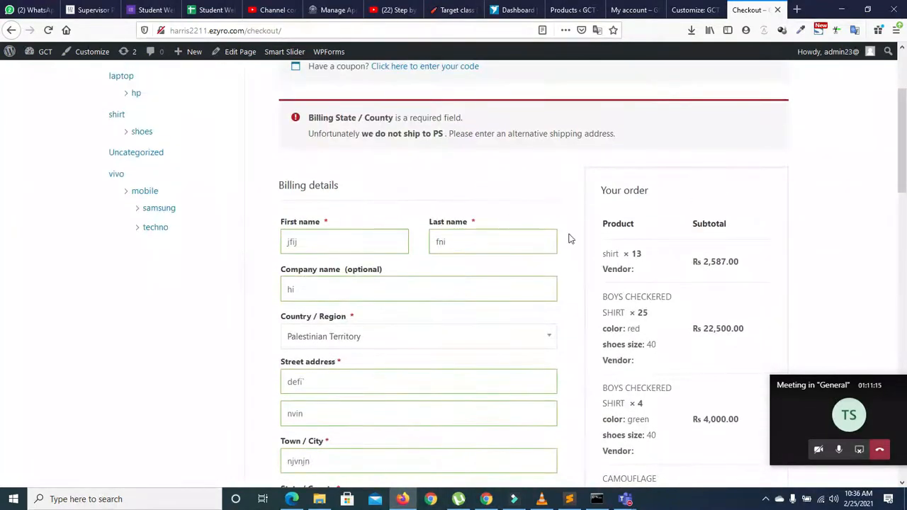
Step: Reopen the billing country list and browse through its options
scroll(4, 152, "down", 3)
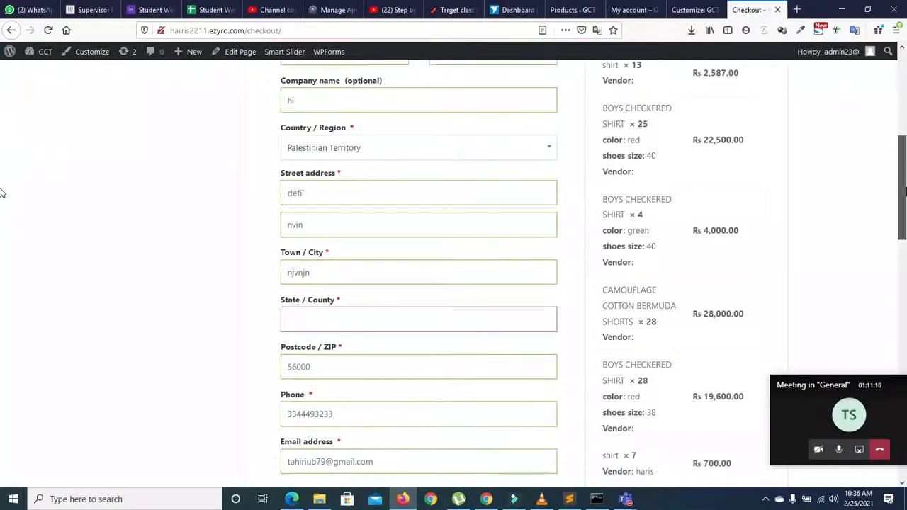
left_click(475, 159)
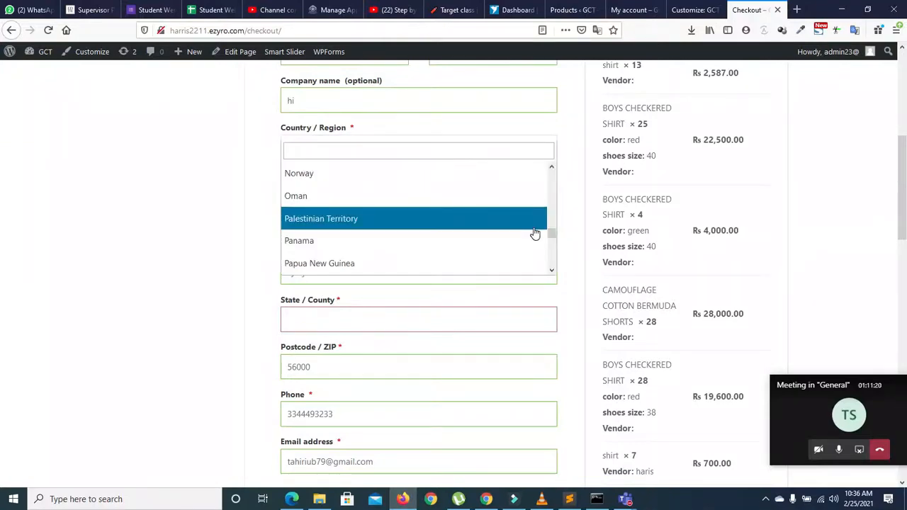
left_click_drag(551, 233, 536, 100)
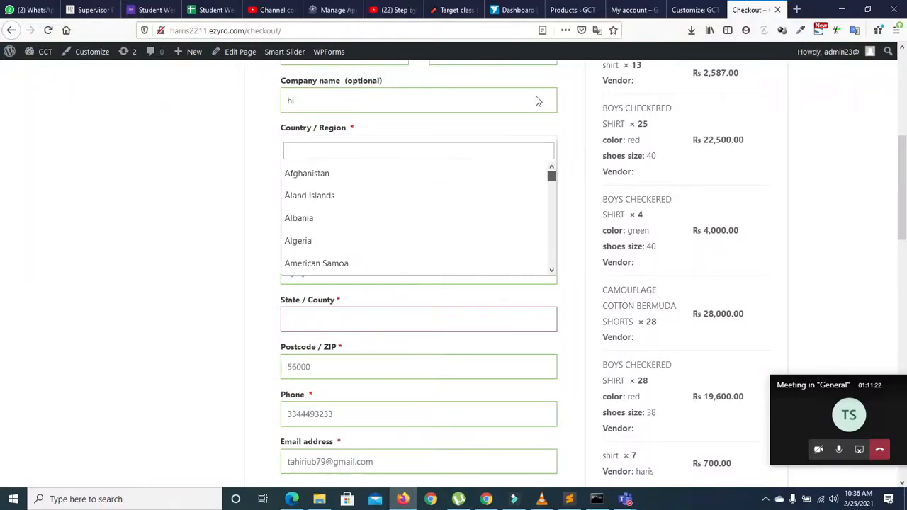
left_click_drag(549, 181, 556, 294)
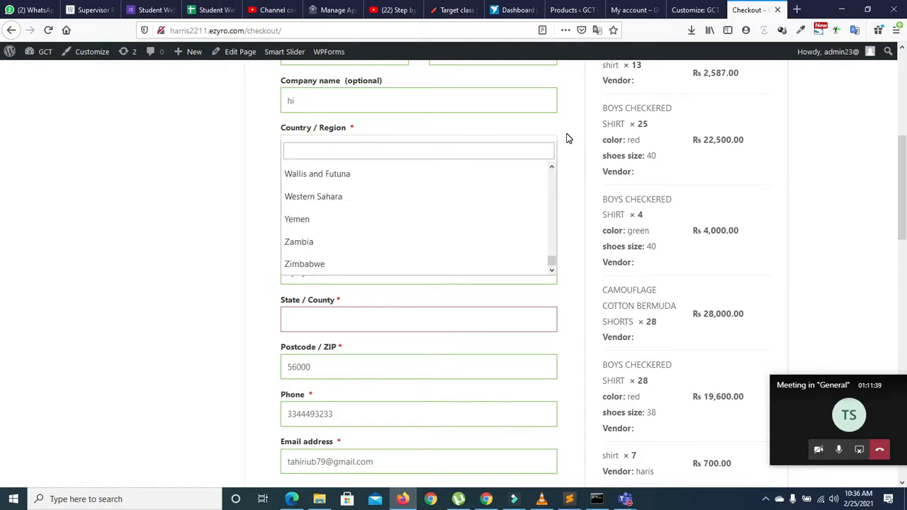
Step: Go to the WooCommerce general settings in WordPress admin
left_click(621, 11)
left_click(560, 11)
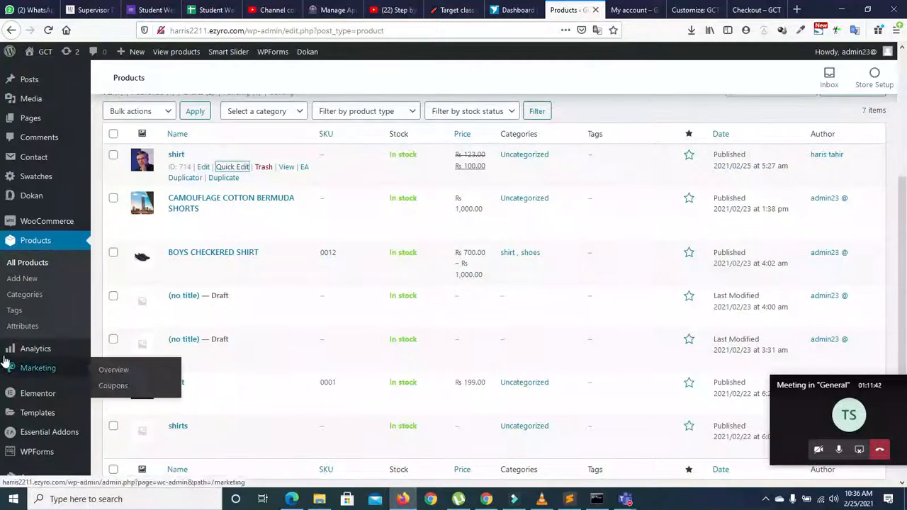
mouse_move(38, 224)
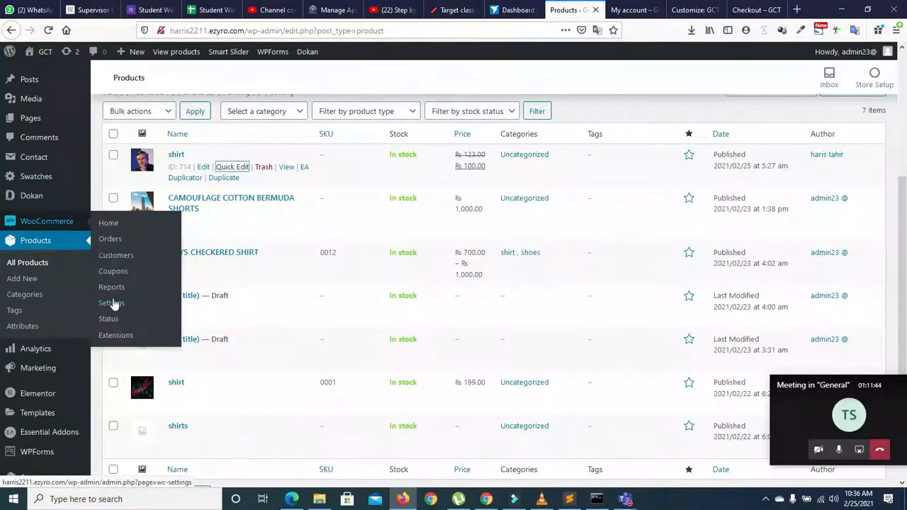
left_click(112, 306)
left_click(111, 304)
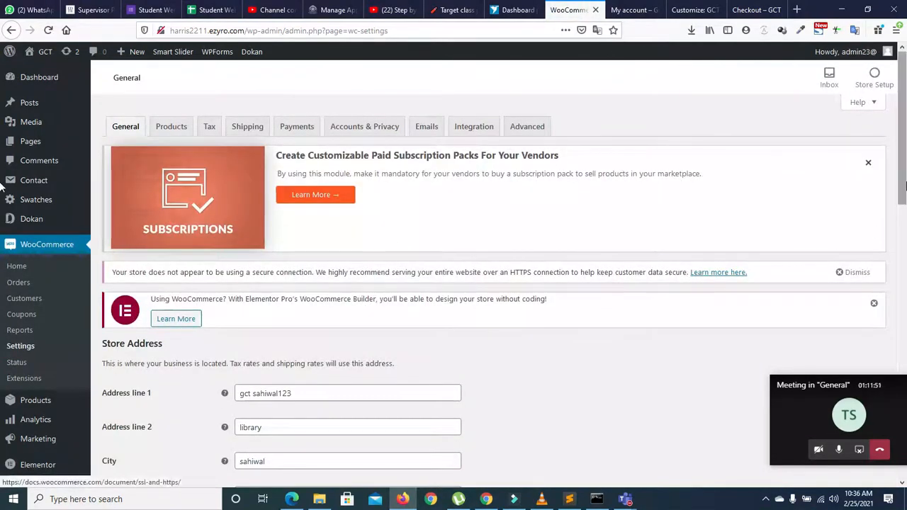
Step: Add Afghanistan to 'Sell to all countries, except for…' and save the changes
scroll(453, 284, "down", 5)
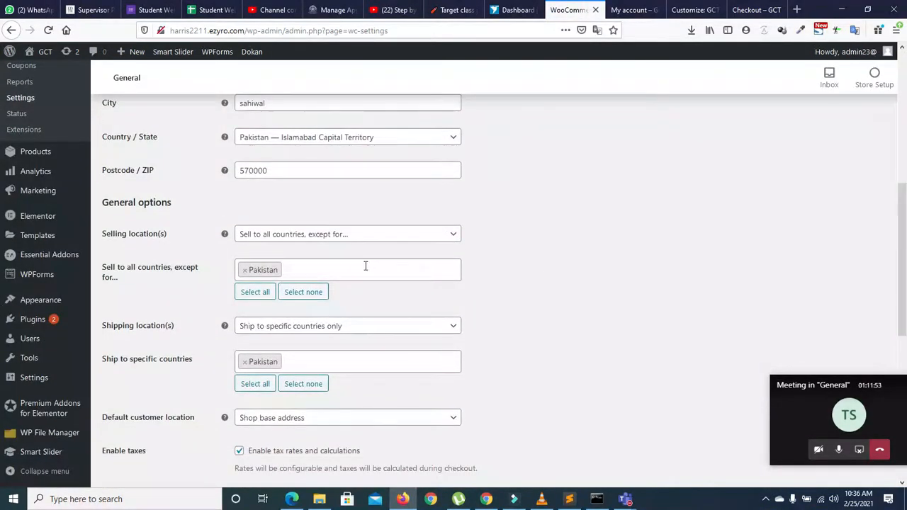
left_click(366, 265)
type("af")
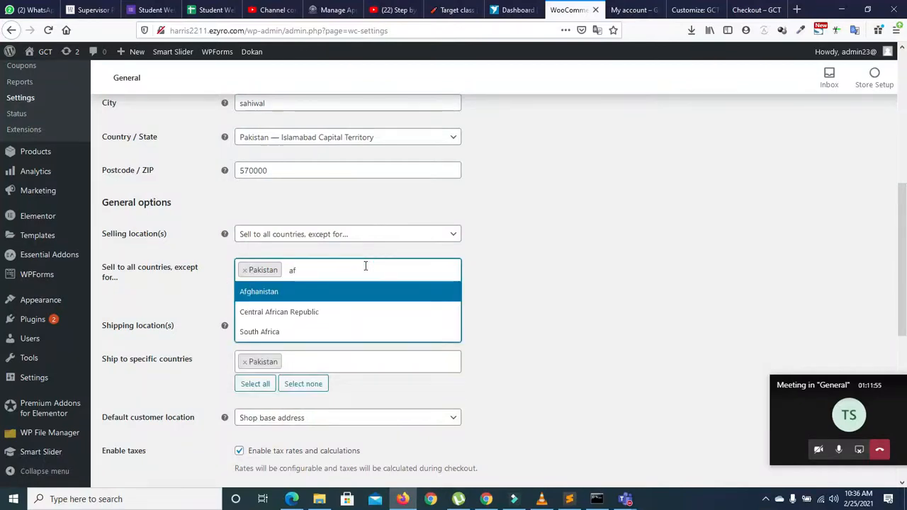
left_click(305, 292)
scroll(4, 369, "down", 6)
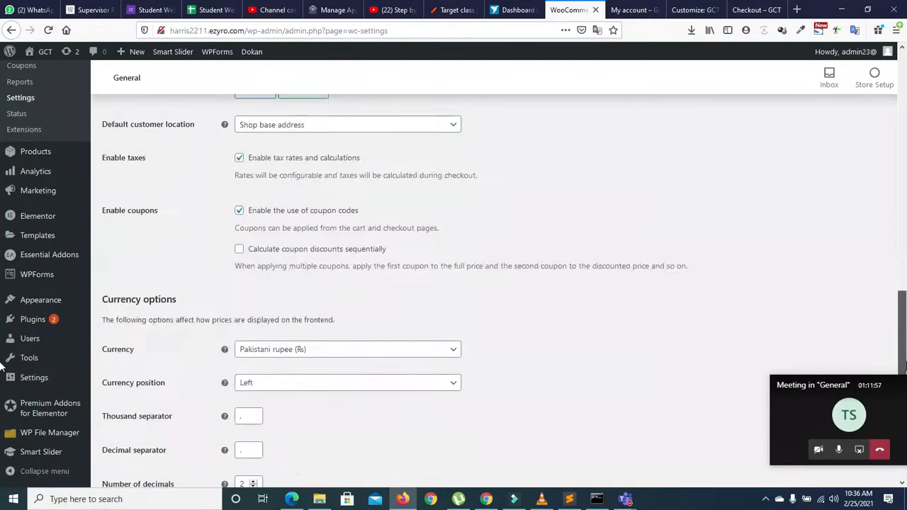
left_click(115, 431)
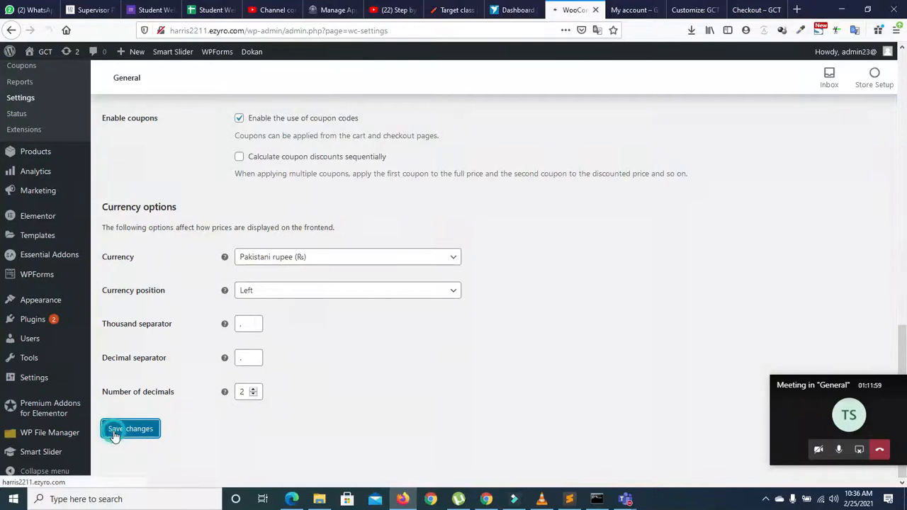
left_click(625, 10)
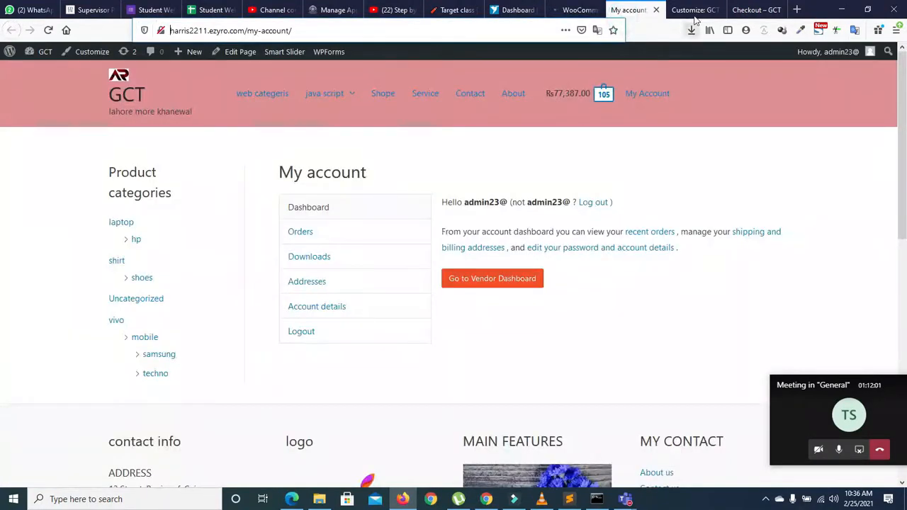
Step: Back on checkout, choose Afghanistan as the billing country
left_click(702, 9)
left_click(753, 10)
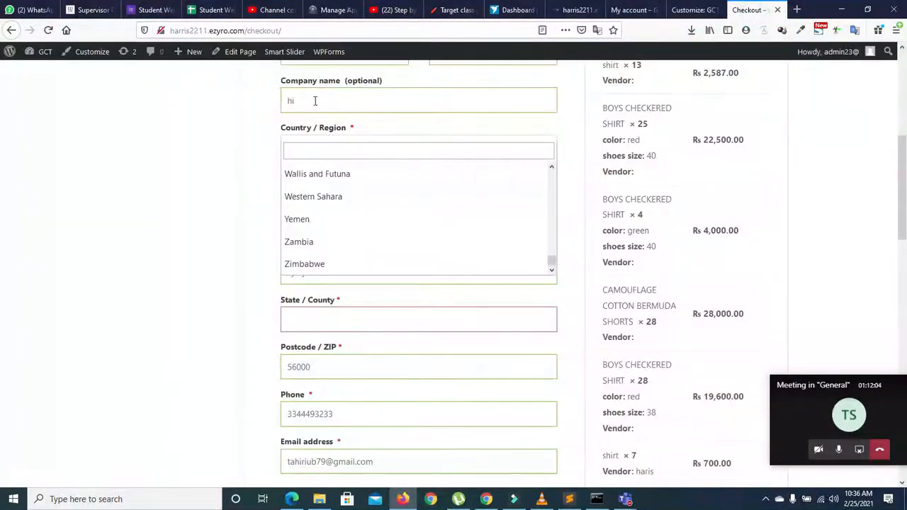
type("a")
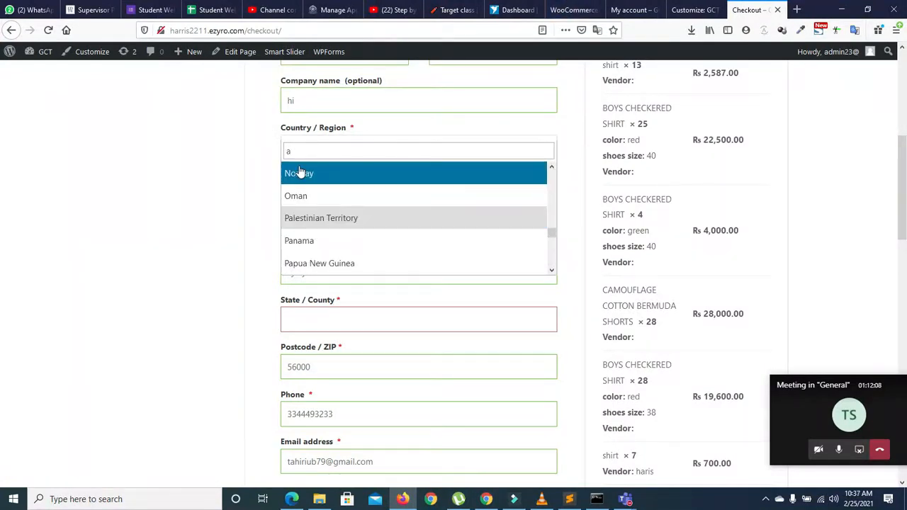
type("f")
left_click(301, 174)
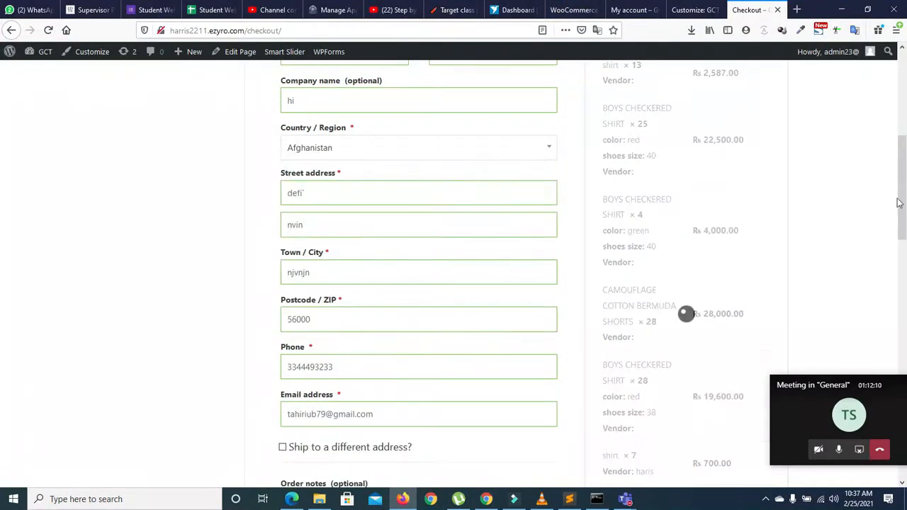
Step: Place the order again and review the 'we do not ship to AF' notice
scroll(740, 343, "down", 5)
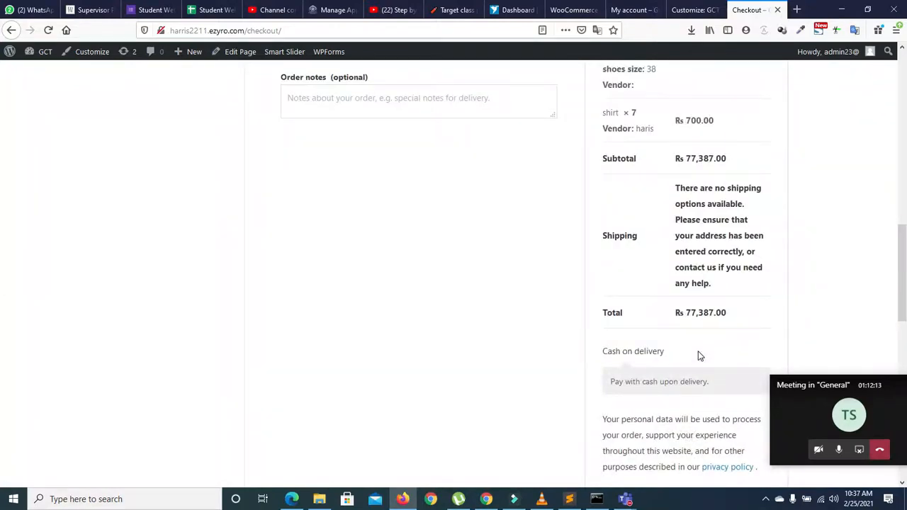
scroll(700, 355, "down", 5)
left_click(660, 163)
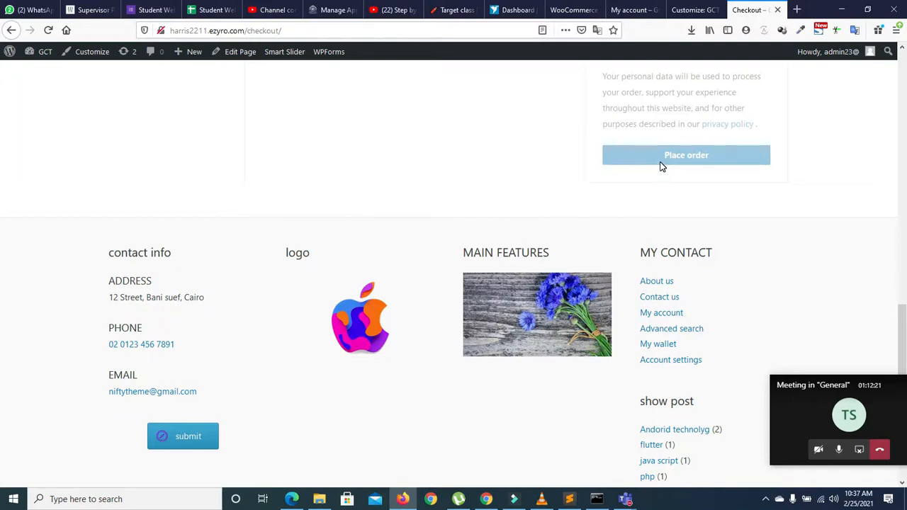
left_click(902, 340)
left_click_drag(902, 343, 899, 122)
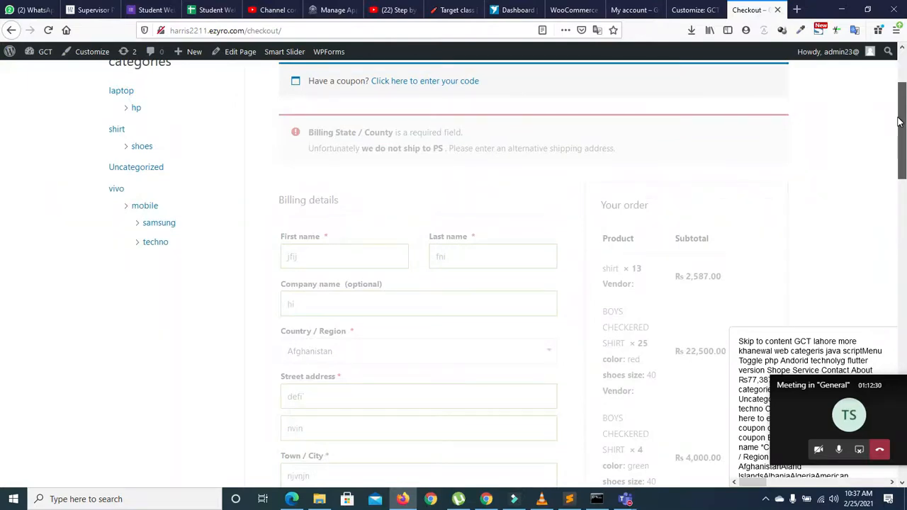
left_click_drag(899, 122, 883, 199)
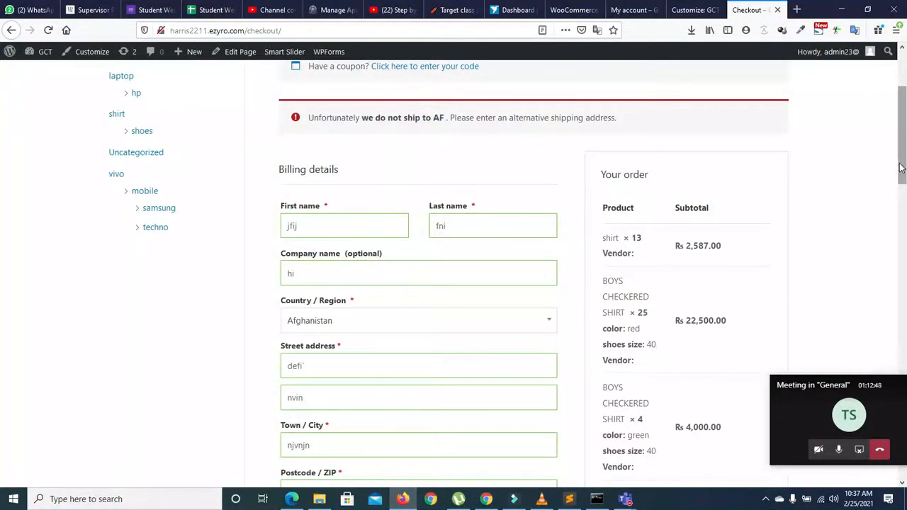
left_click_drag(904, 152, 899, 235)
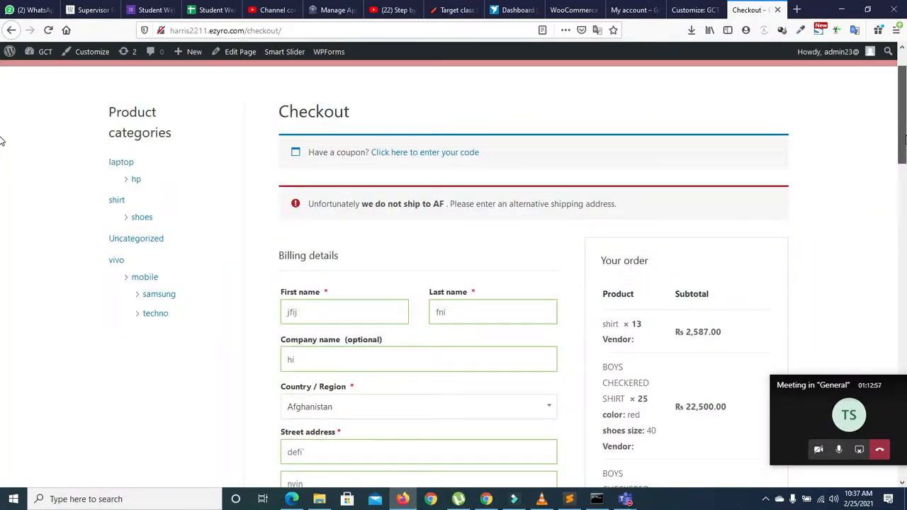
scroll(897, 178, "down", 3)
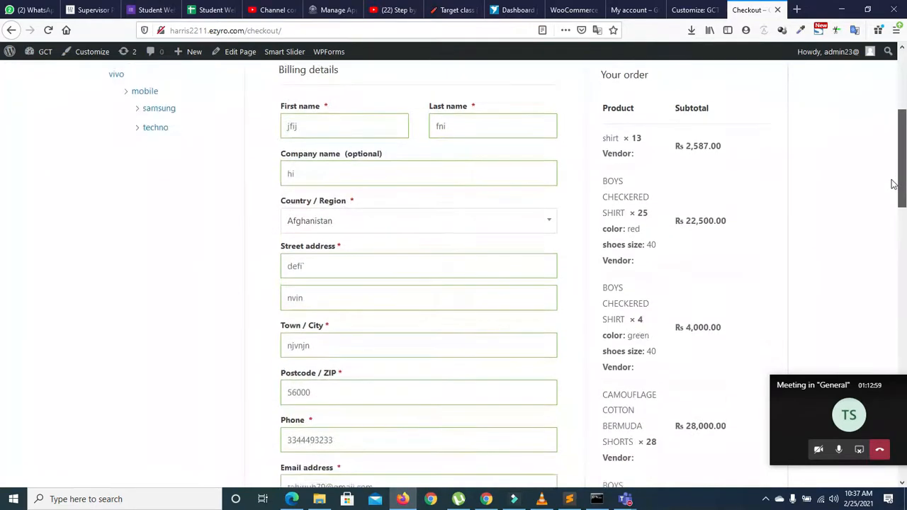
Step: Delete the pakistan shipping zone in WooCommerce Shipping settings, confirming the deletion
left_click(574, 10)
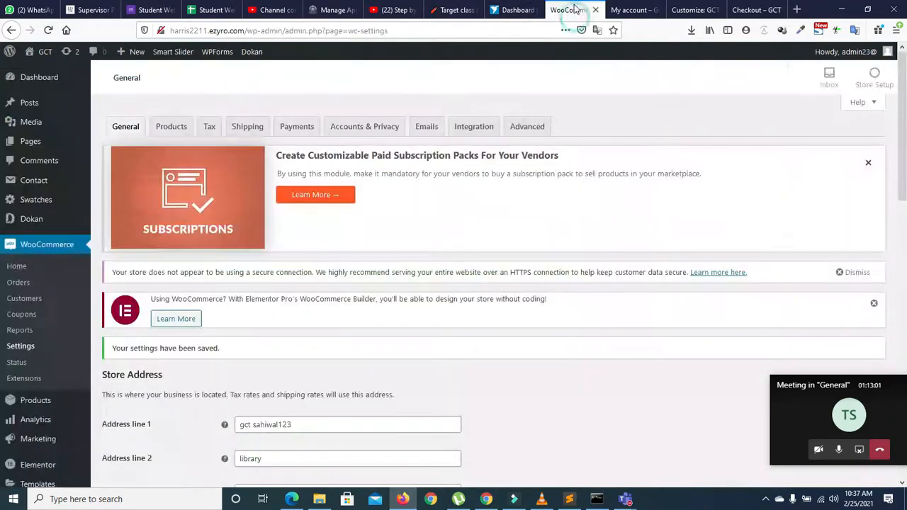
left_click(240, 127)
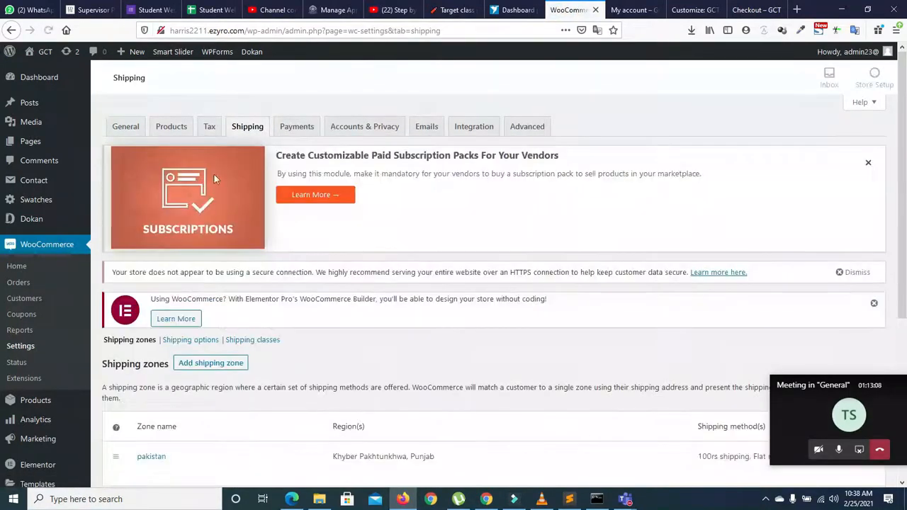
left_click_drag(899, 189, 879, 331)
mouse_move(178, 253)
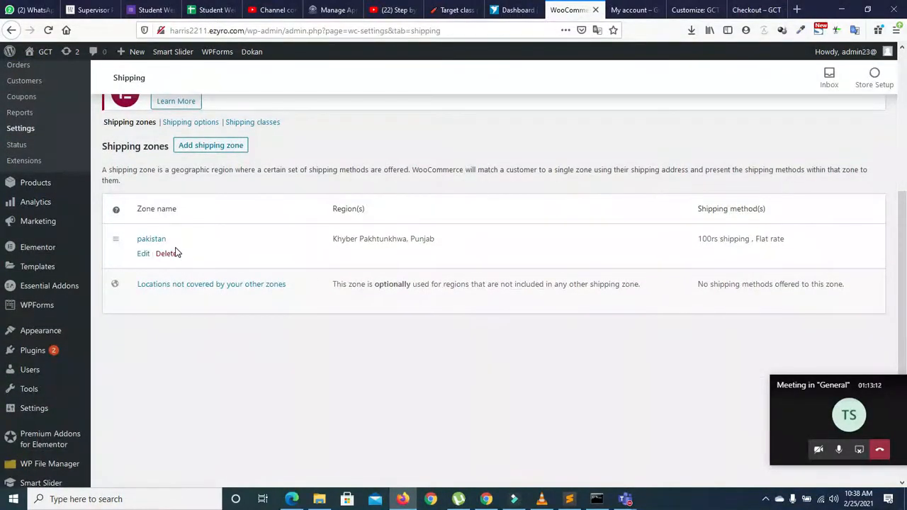
left_click(166, 254)
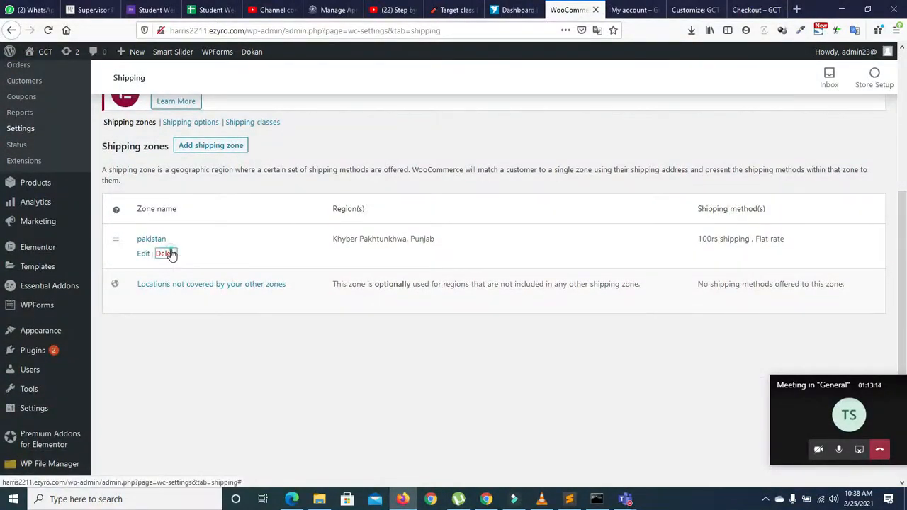
left_click(493, 228)
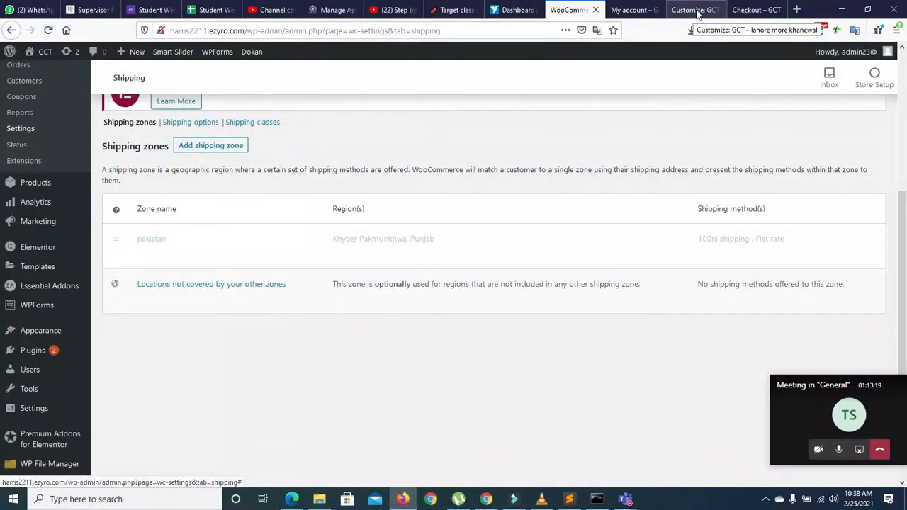
left_click(742, 13)
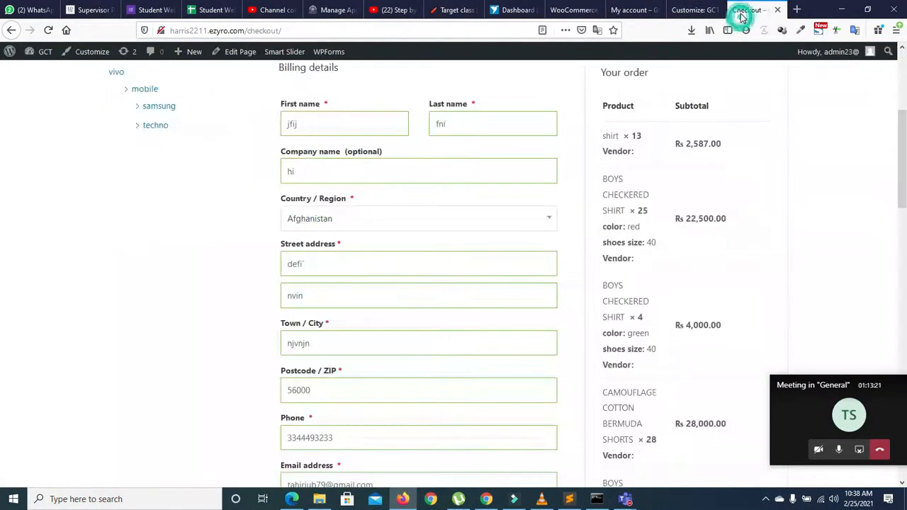
Step: Place the cash-on-delivery order and check sub-orders 716 and 717 on the confirmation page
scroll(881, 324, "down", 10)
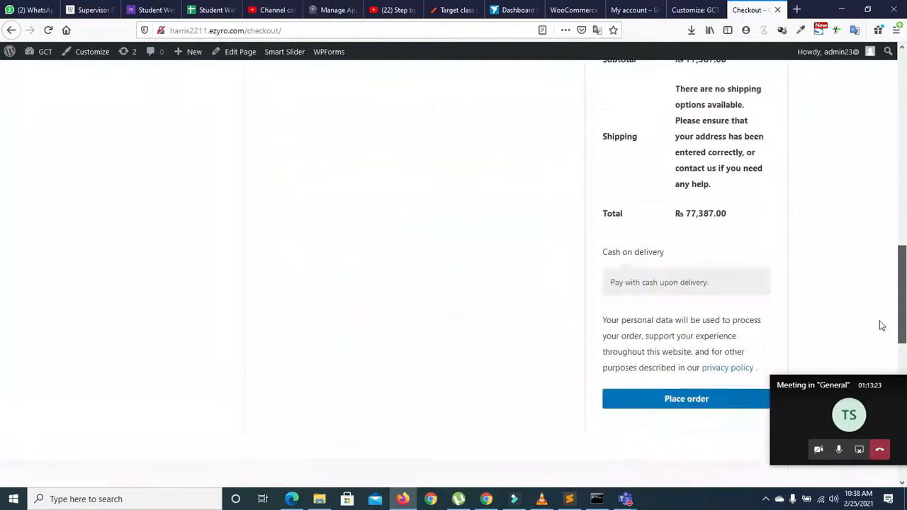
left_click(670, 367)
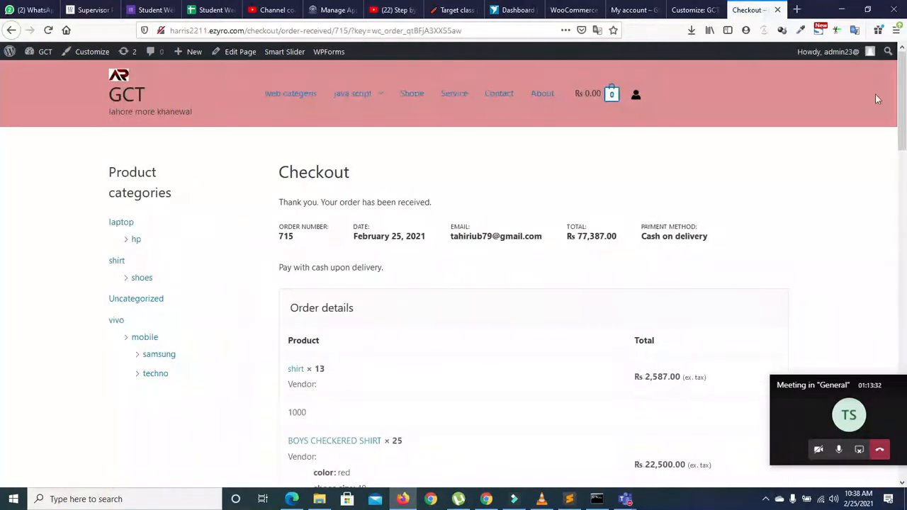
scroll(884, 213, "down", 10)
scroll(879, 268, "down", 4)
scroll(867, 328, "up", 3)
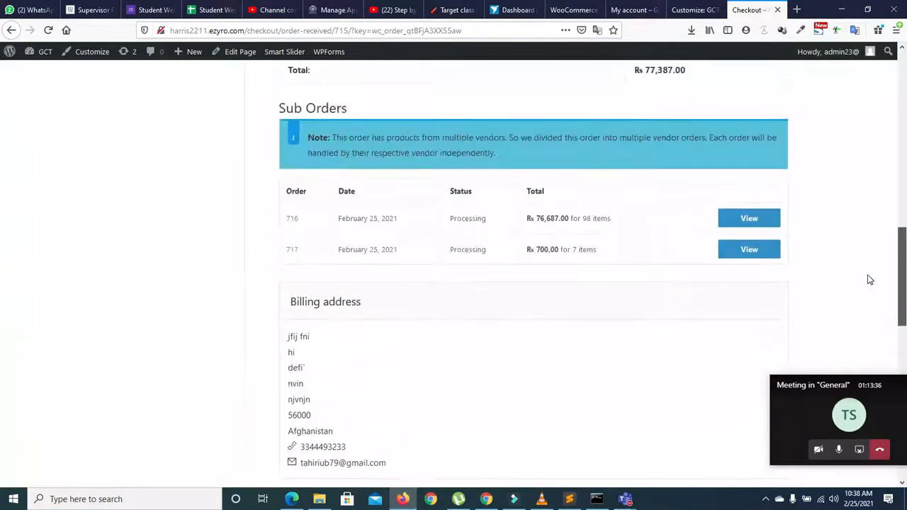
scroll(871, 277, "up", 1)
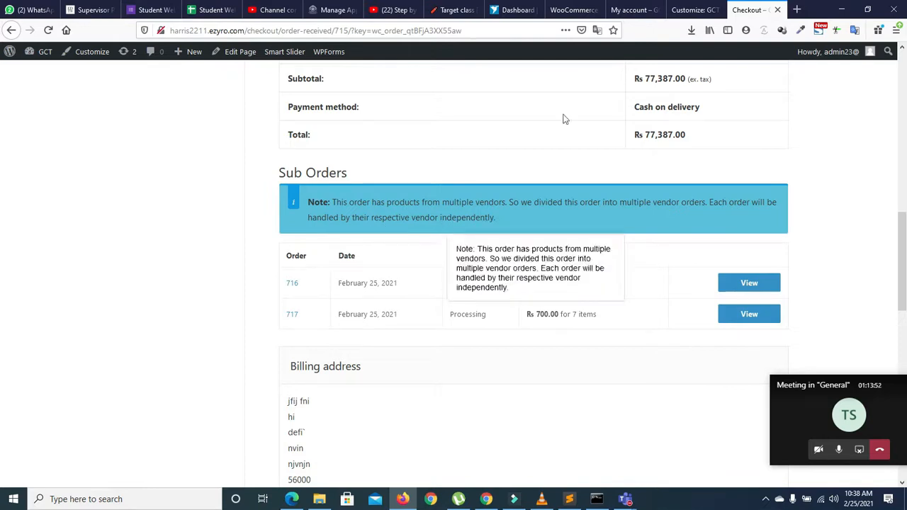
left_click(486, 501)
Step: Reload the vendor dashboard to show Rs700.00 sales and one processing order
left_click(48, 29)
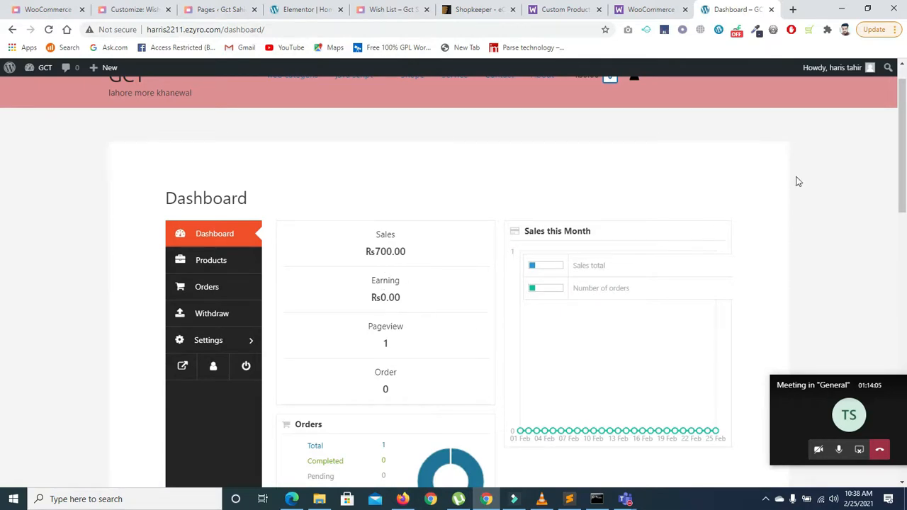
left_click_drag(902, 144, 897, 215)
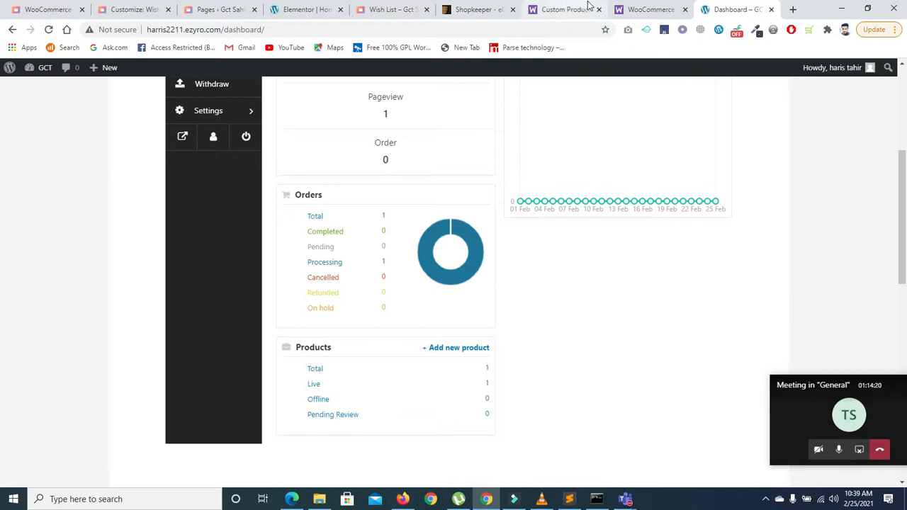
left_click(401, 499)
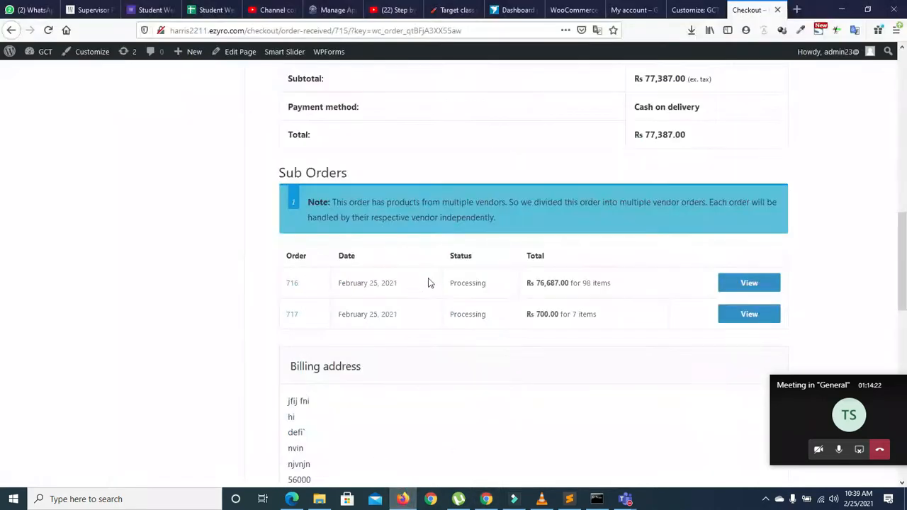
Step: In WooCommerce Orders, reveal #715's sub-orders #716 and #717 and open #715 for editing
left_click(574, 9)
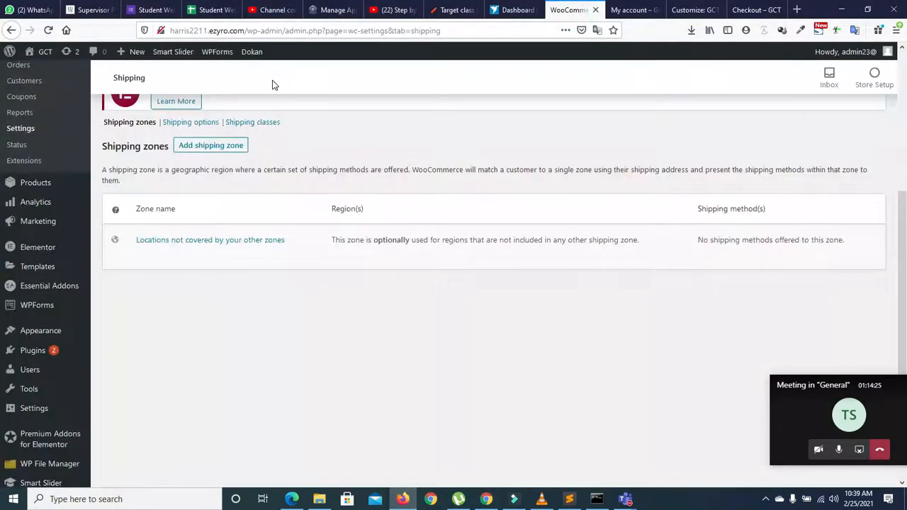
left_click_drag(904, 244, 905, 169)
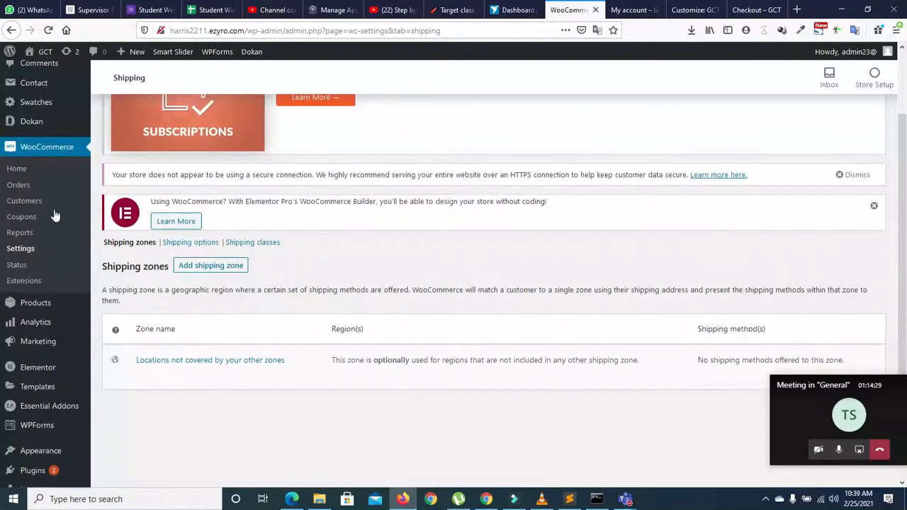
left_click(19, 187)
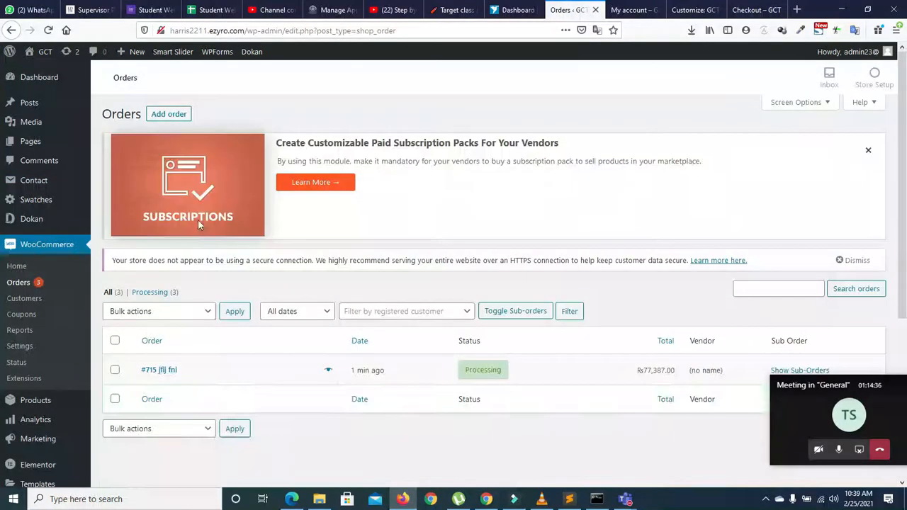
left_click_drag(903, 182, 899, 266)
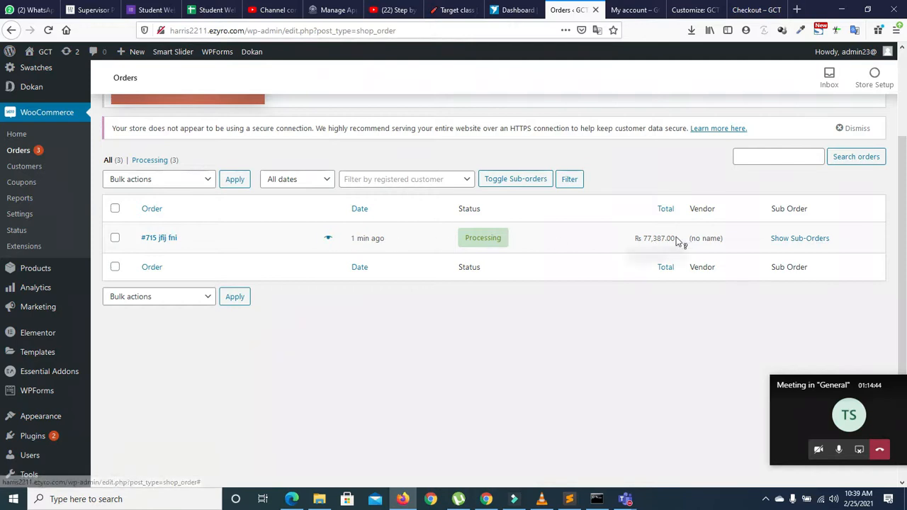
left_click(785, 241)
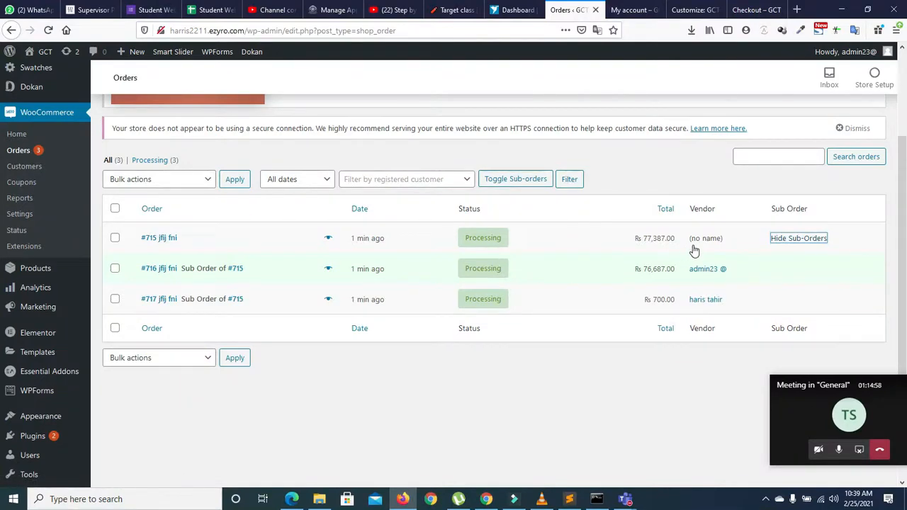
left_click(115, 237)
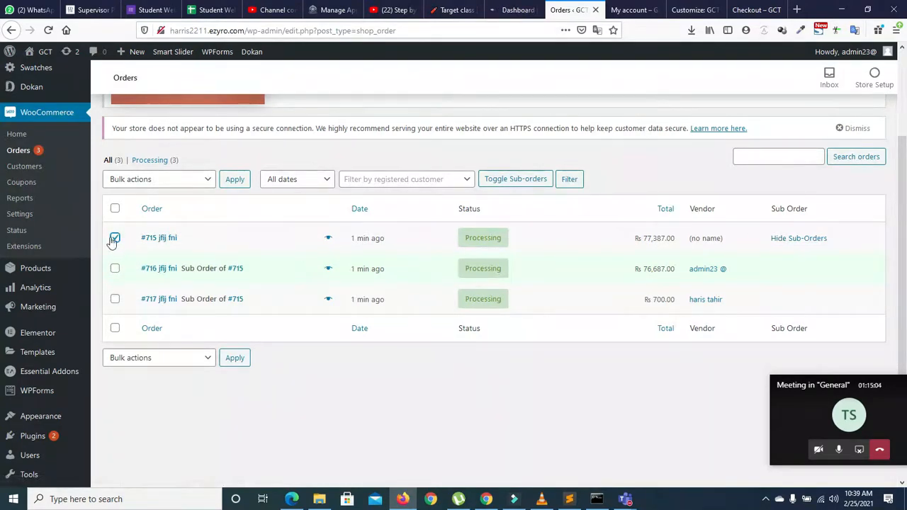
left_click(468, 238)
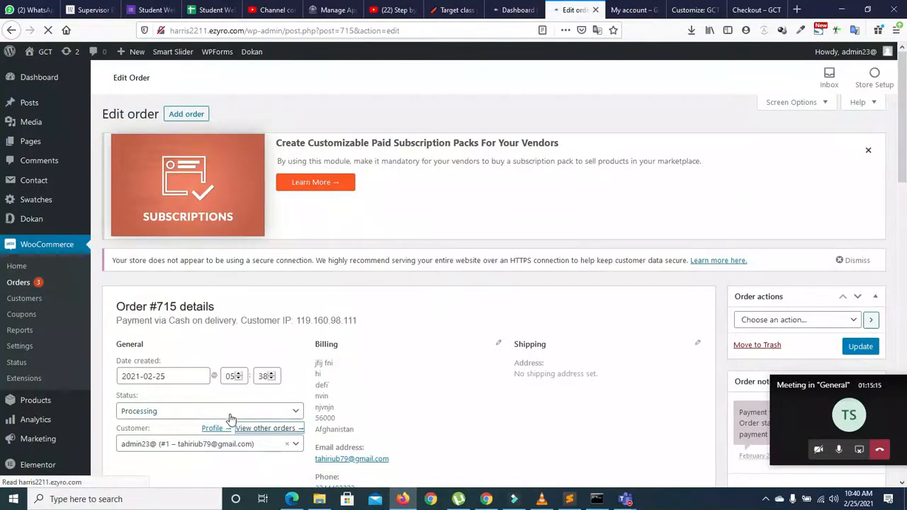
Step: Preview order #715's billing details and products, then open it for editing
left_click(230, 416)
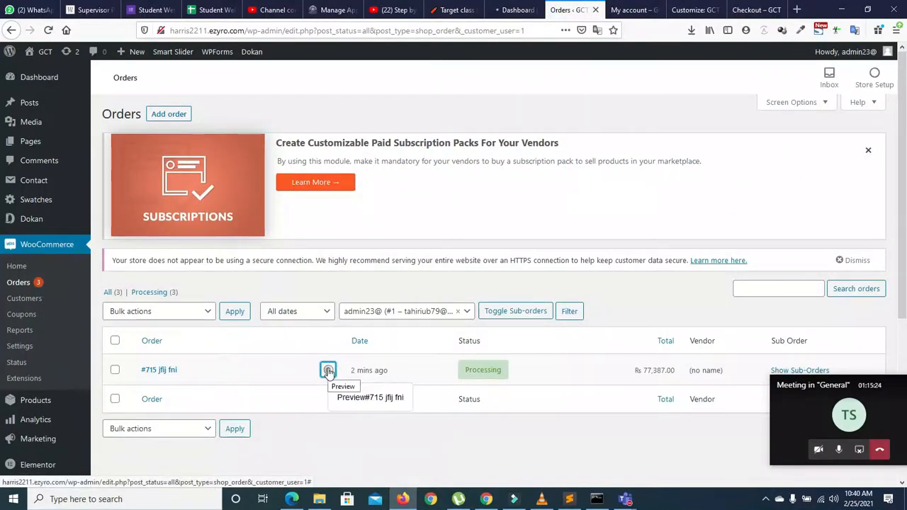
left_click(328, 371)
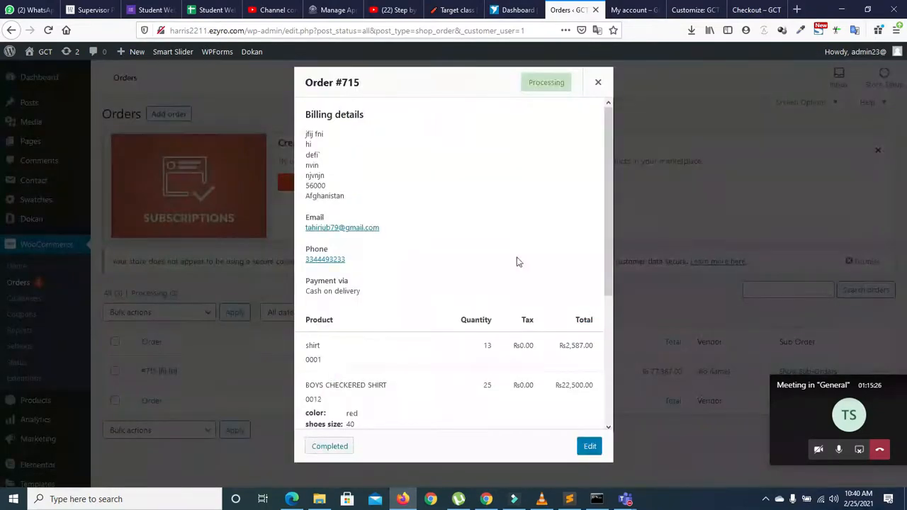
left_click_drag(608, 227, 605, 381)
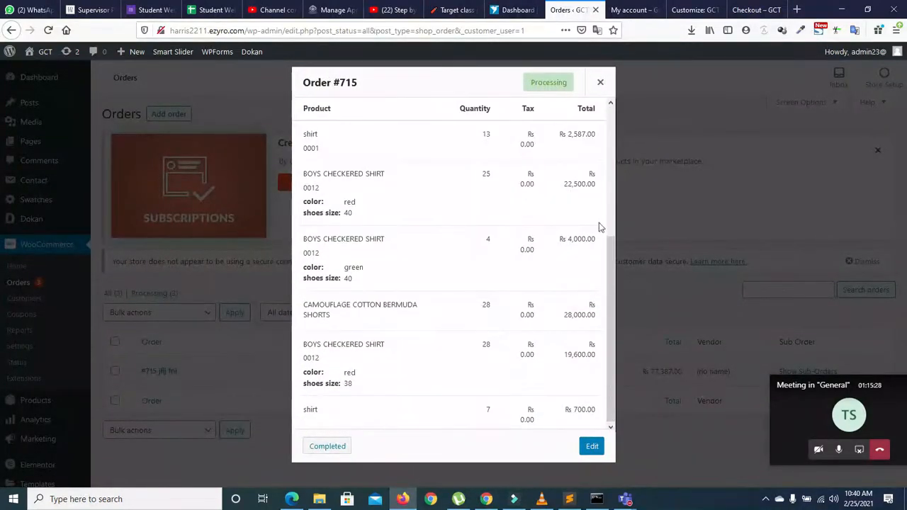
left_click_drag(610, 278, 607, 168)
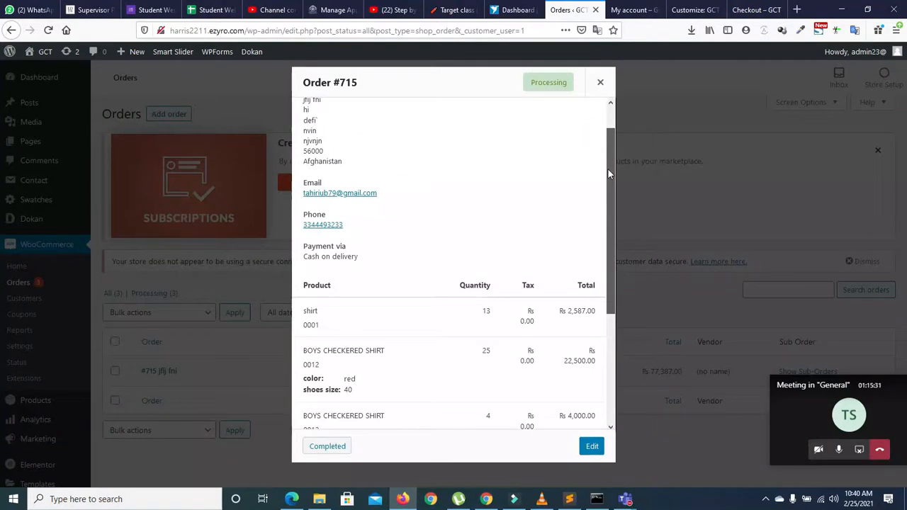
left_click(594, 448)
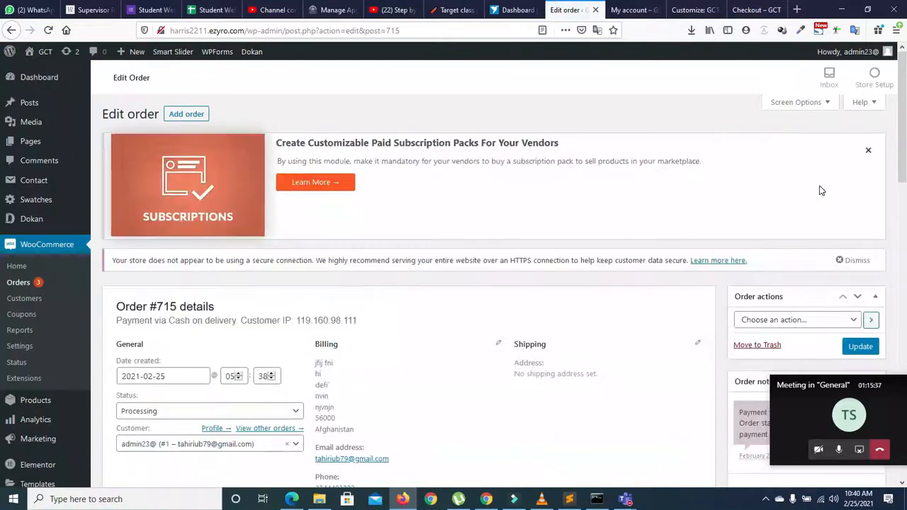
Step: Review #715's edit page, leaving its status unchanged, and go back to the orders list
left_click_drag(903, 144, 905, 256)
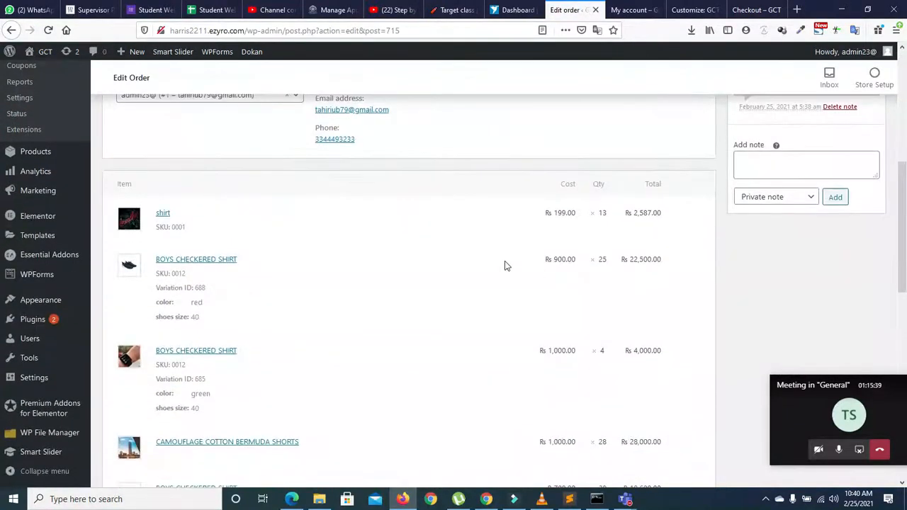
scroll(849, 232, "up", 5)
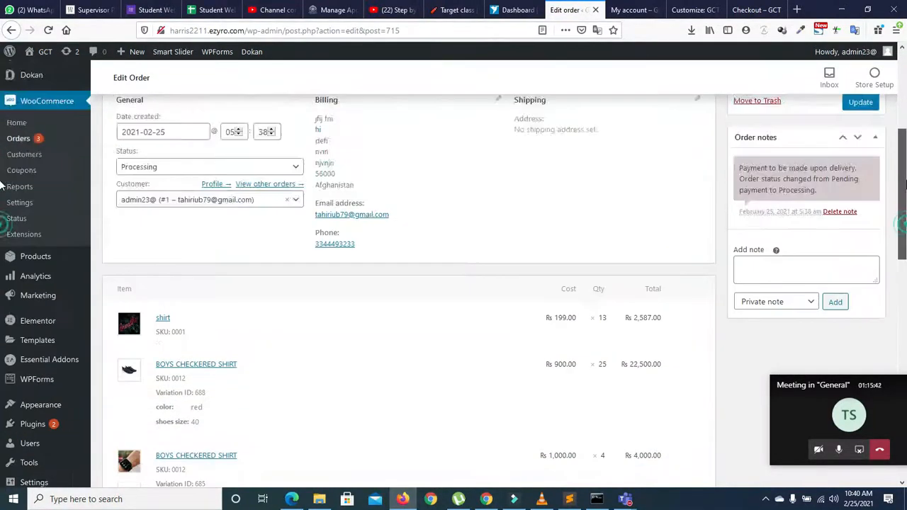
left_click(249, 265)
left_click(248, 260)
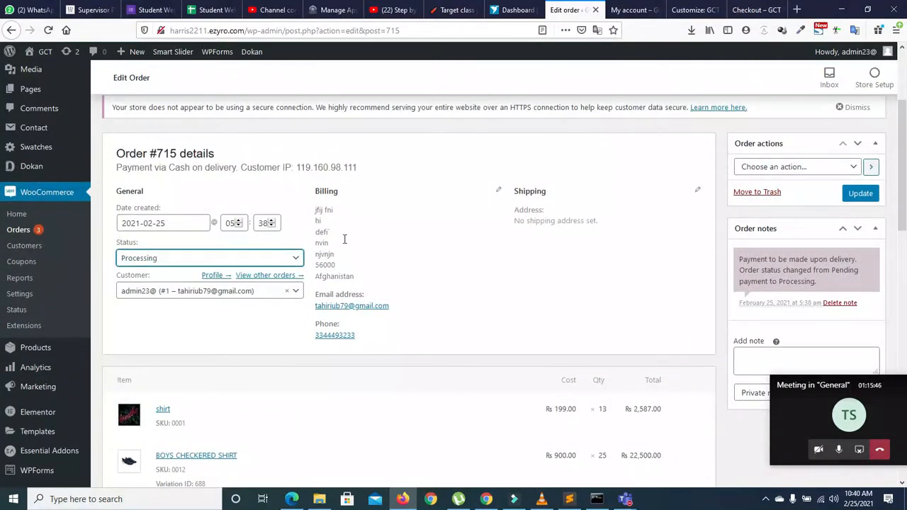
left_click_drag(905, 186, 906, 330)
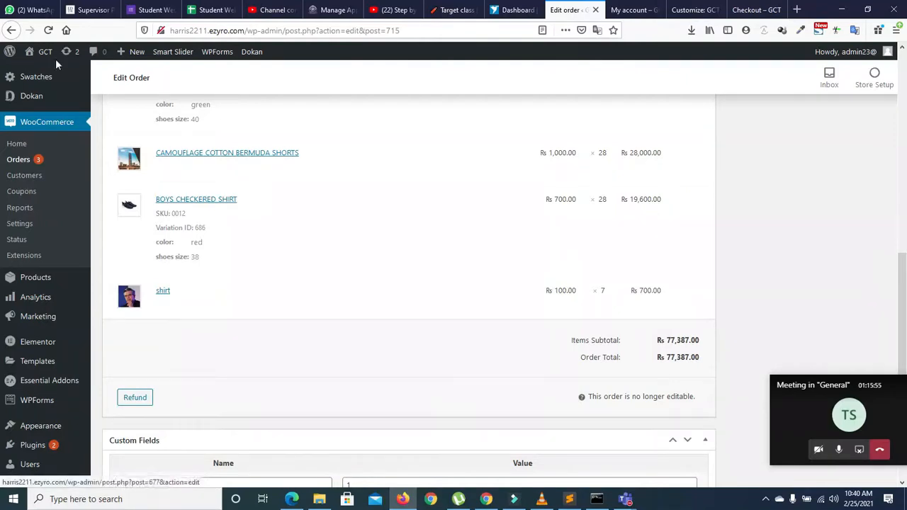
left_click(12, 30)
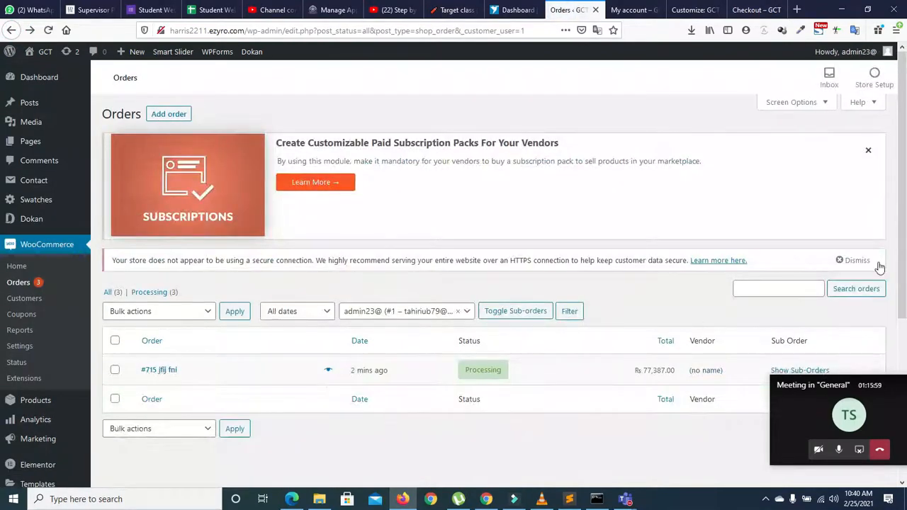
Step: Show #715's sub-orders again, preview the order, and open its edit page
scroll(642, 269, "down", 3)
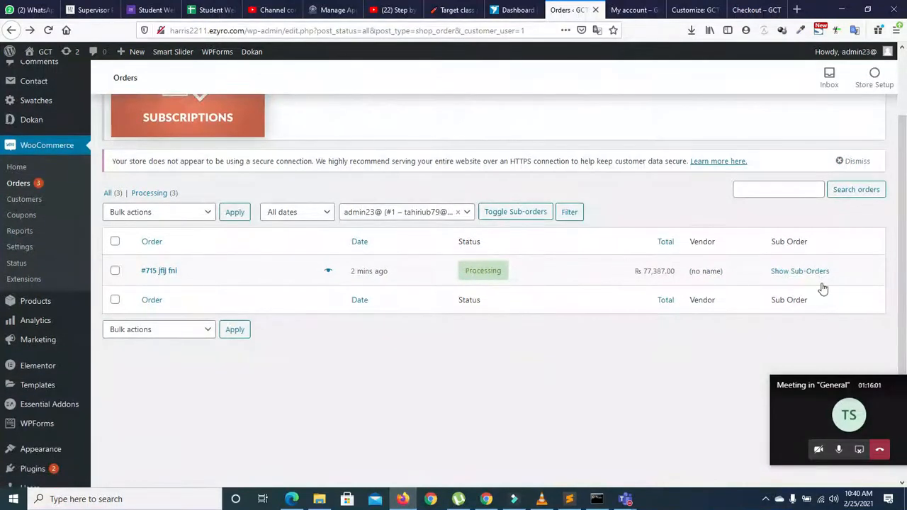
left_click(778, 273)
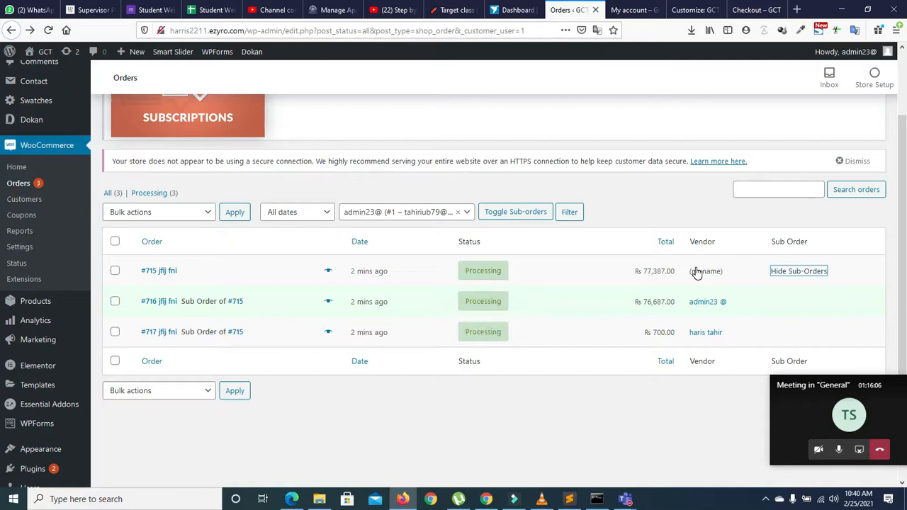
left_click(327, 273)
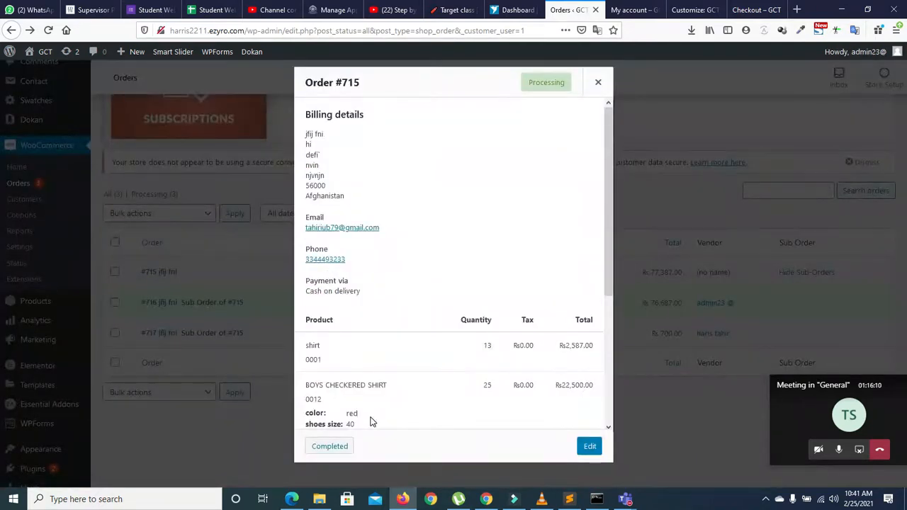
left_click_drag(611, 178, 613, 277)
left_click(590, 448)
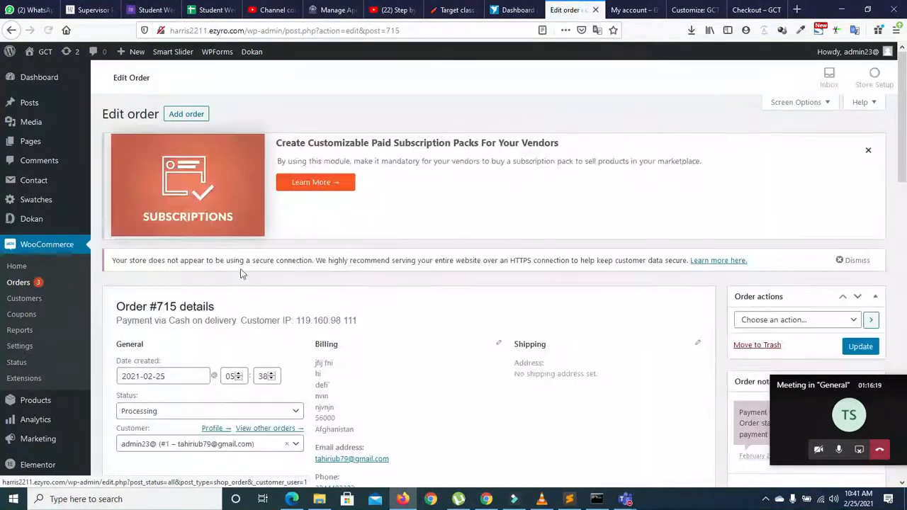
Step: Set order #715's status to Refunded, update it, and go back to the orders list
left_click(195, 412)
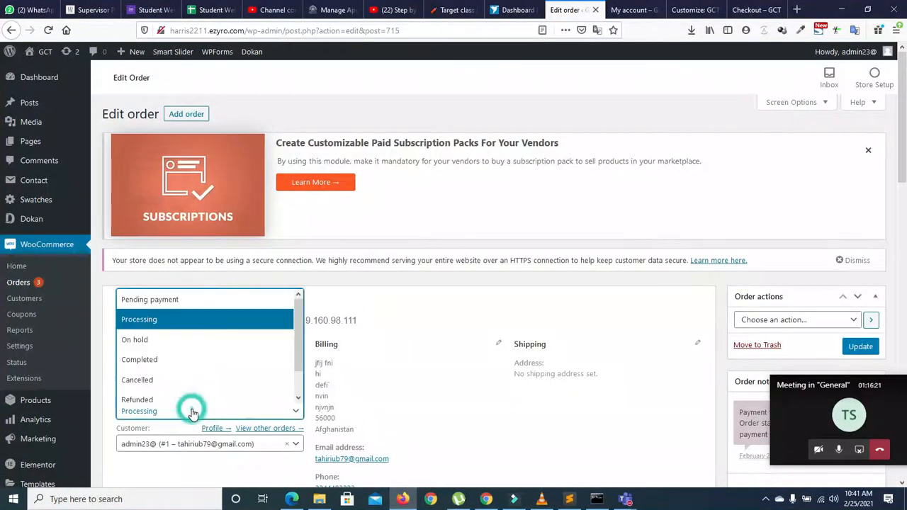
left_click(170, 398)
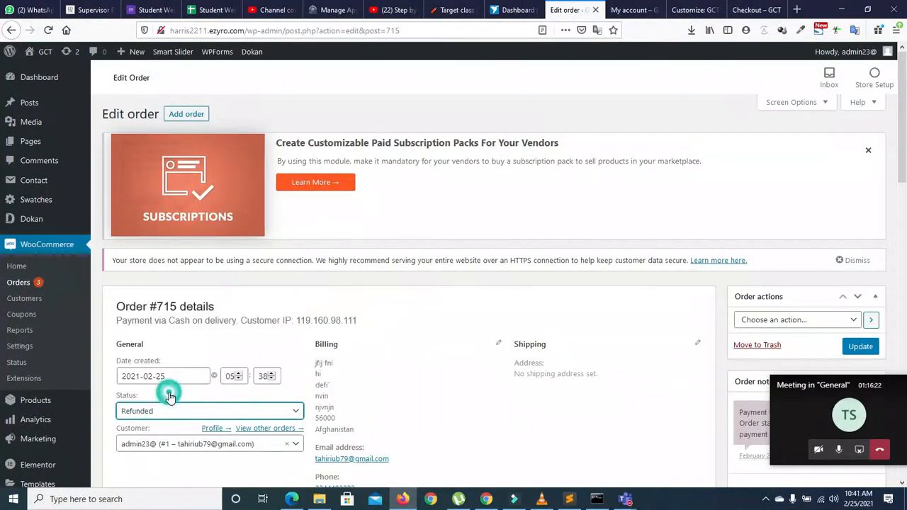
left_click(860, 347)
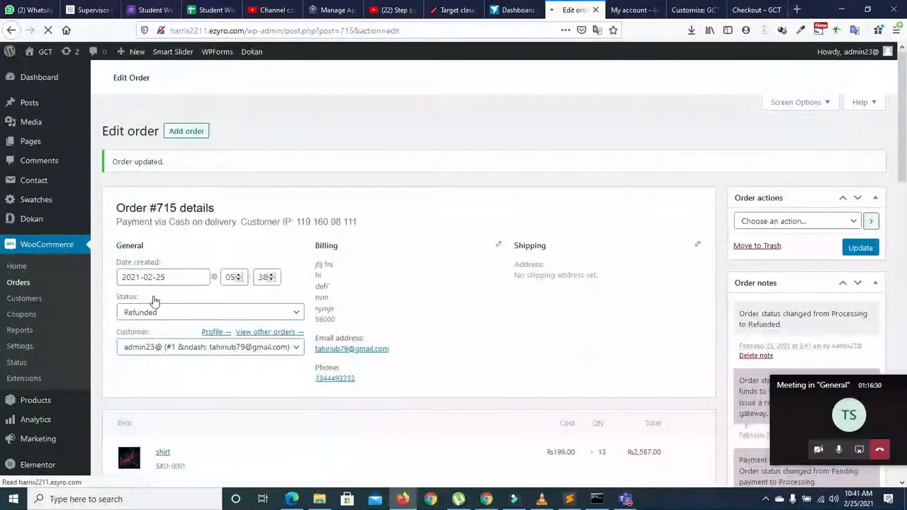
scroll(4, 216, "down", 3)
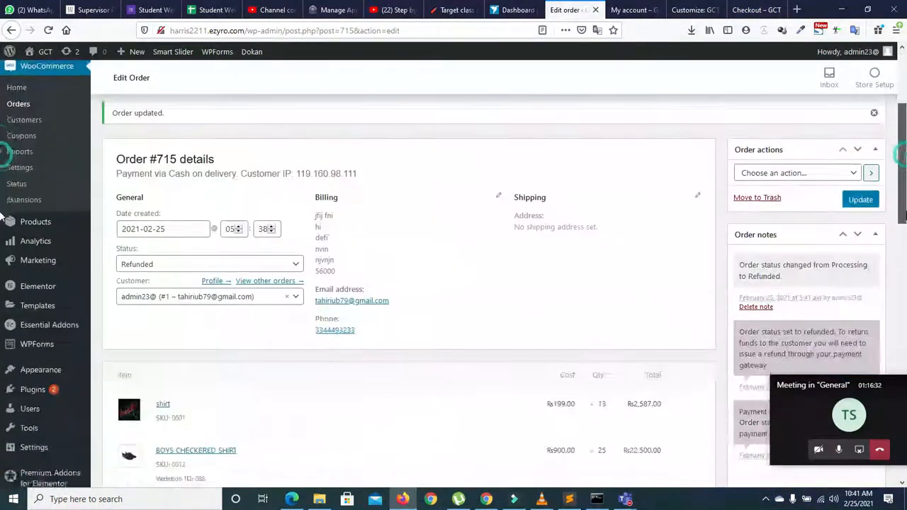
left_click_drag(905, 213, 905, 226)
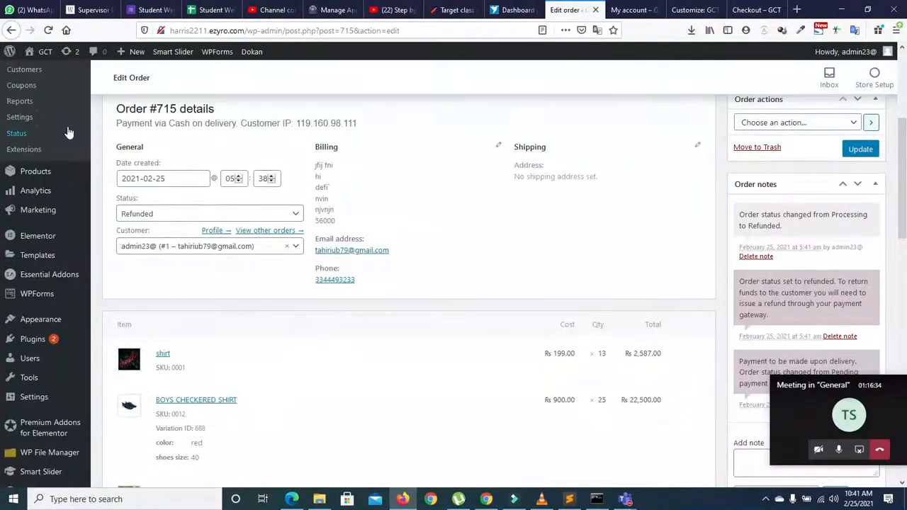
left_click(12, 31)
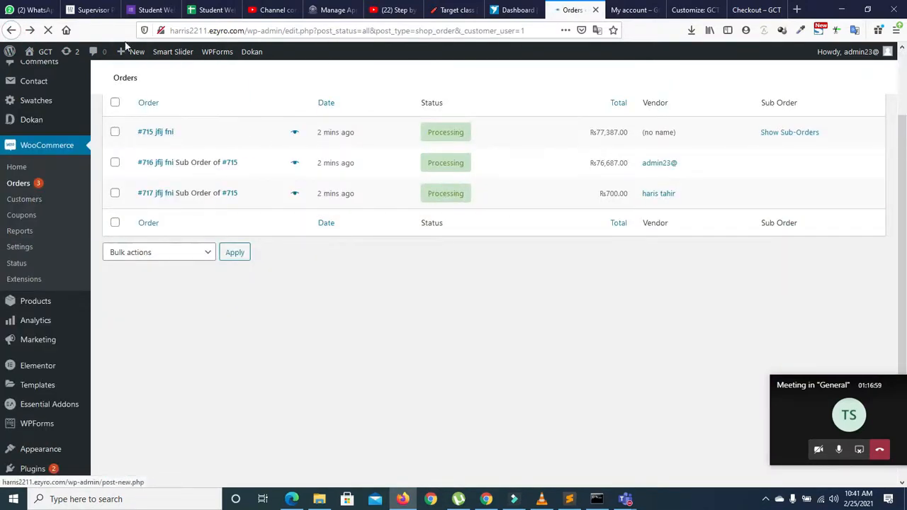
Step: Reload the orders list, reveal #715's sub-orders, and open sub-order #717 from its preview
left_click(48, 31)
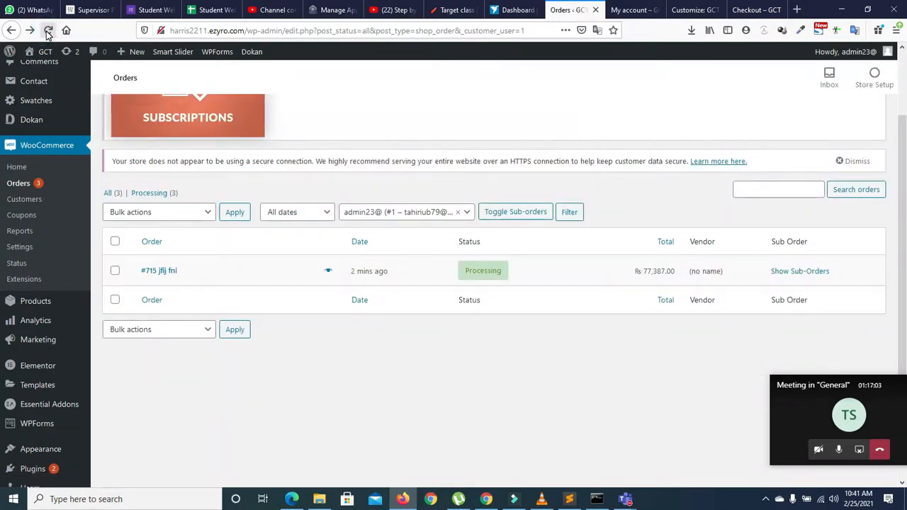
left_click(47, 30)
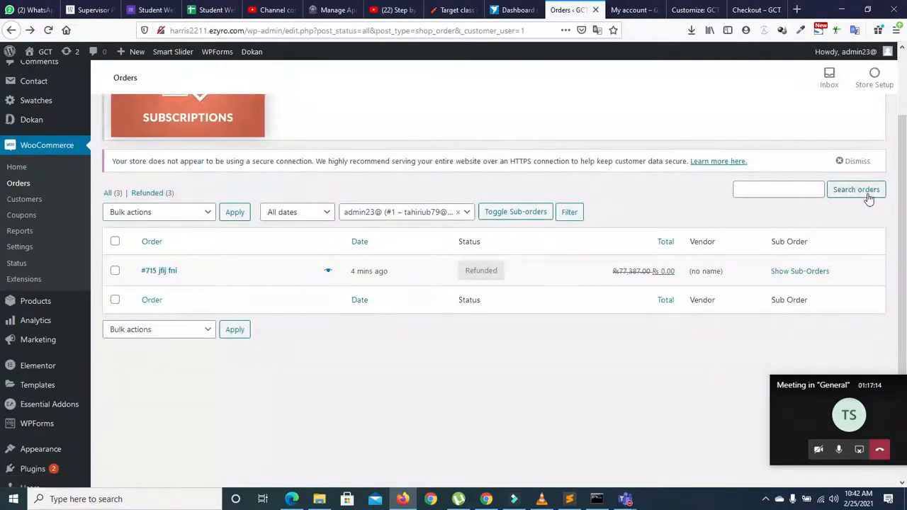
scroll(900, 160, "down", 2)
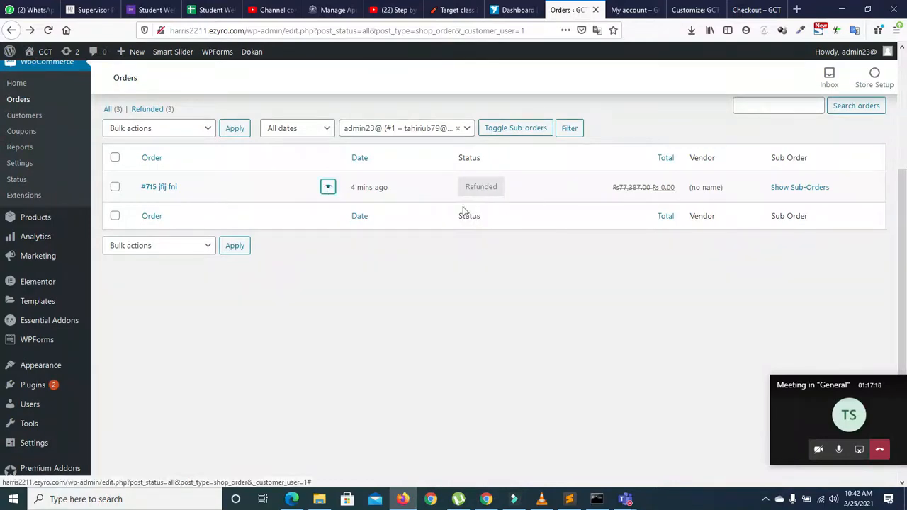
left_click(799, 187)
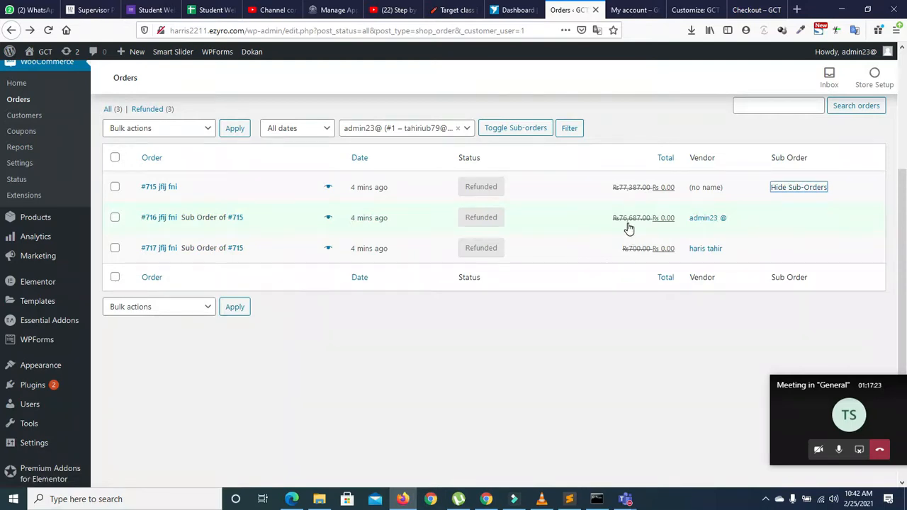
left_click(329, 250)
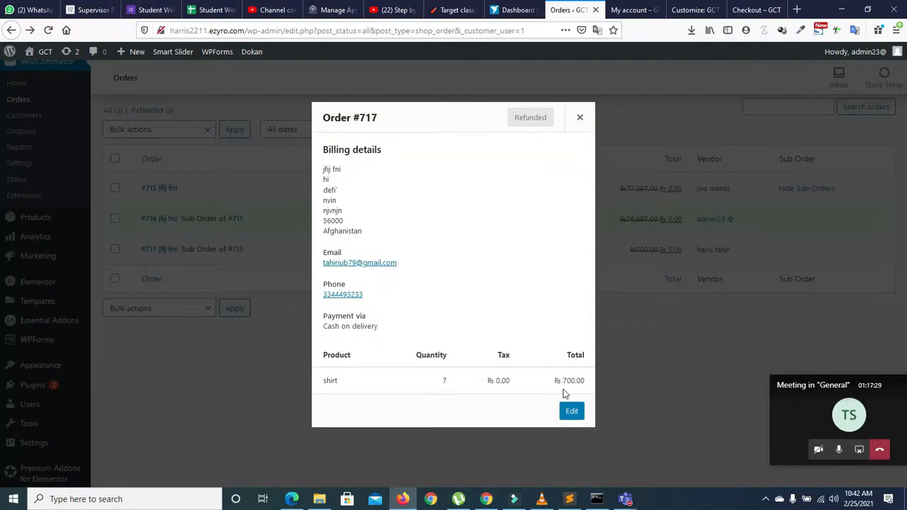
left_click(570, 412)
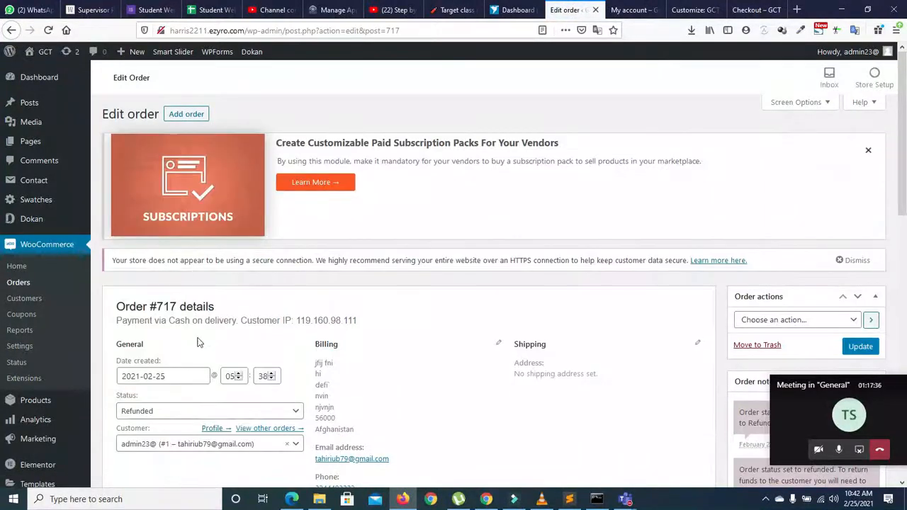
Step: Change sub-order #717's status to Completed and update the order
left_click(177, 418)
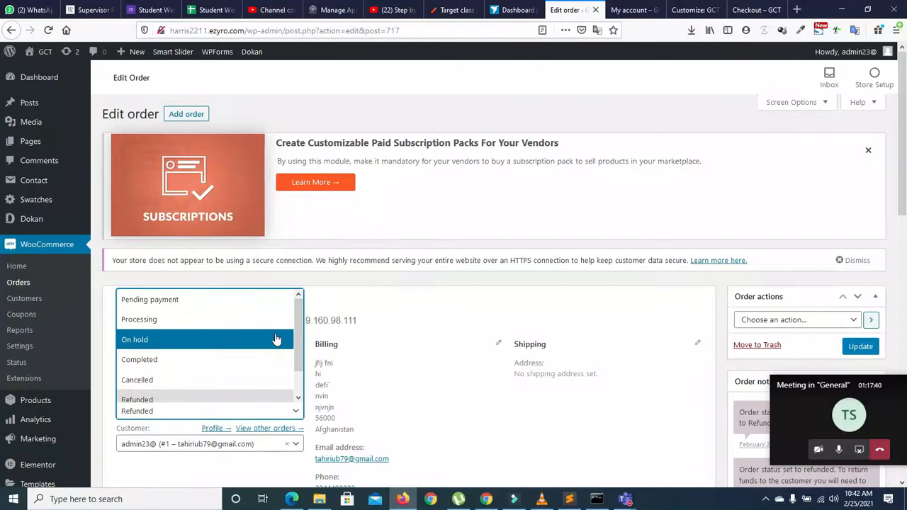
left_click(297, 398)
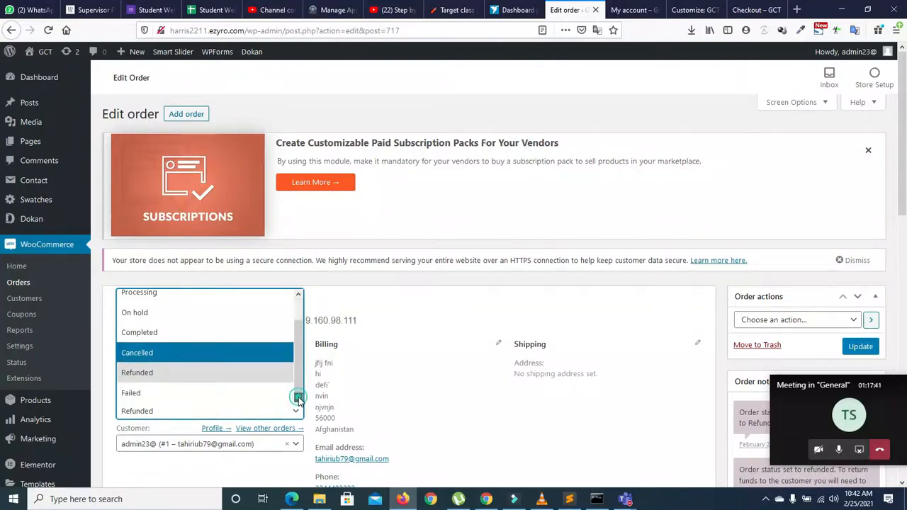
left_click(177, 333)
left_click(860, 347)
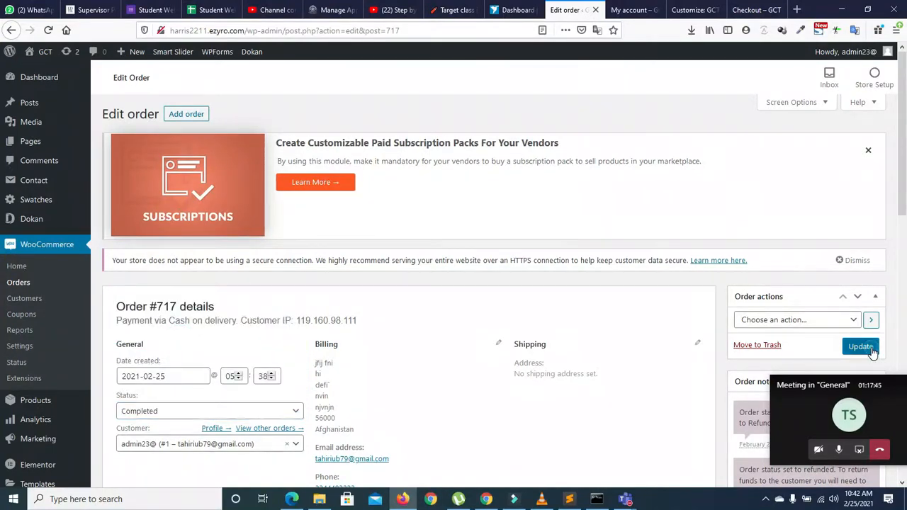
left_click(854, 320)
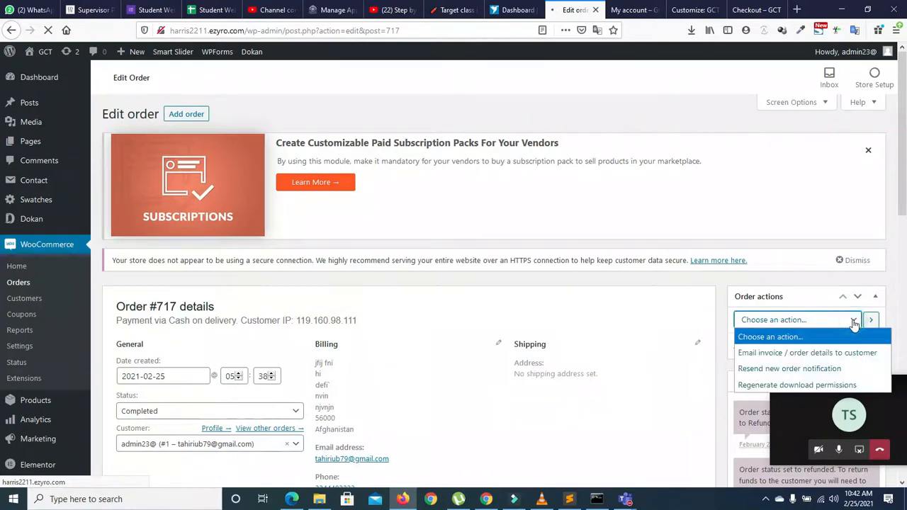
left_click(858, 336)
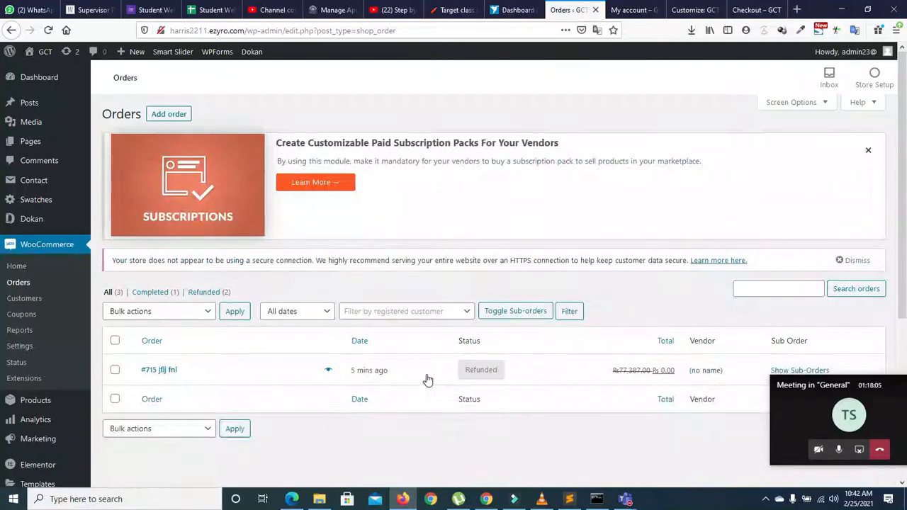
Step: Show the sub-orders, then bulk-move order #715 and its sub-orders to the Trash
scroll(897, 297, "down", 3)
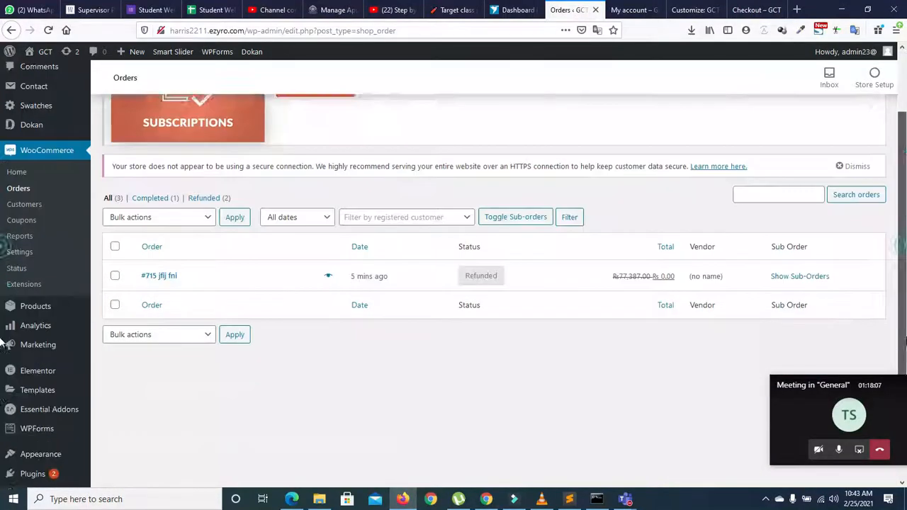
left_click(785, 224)
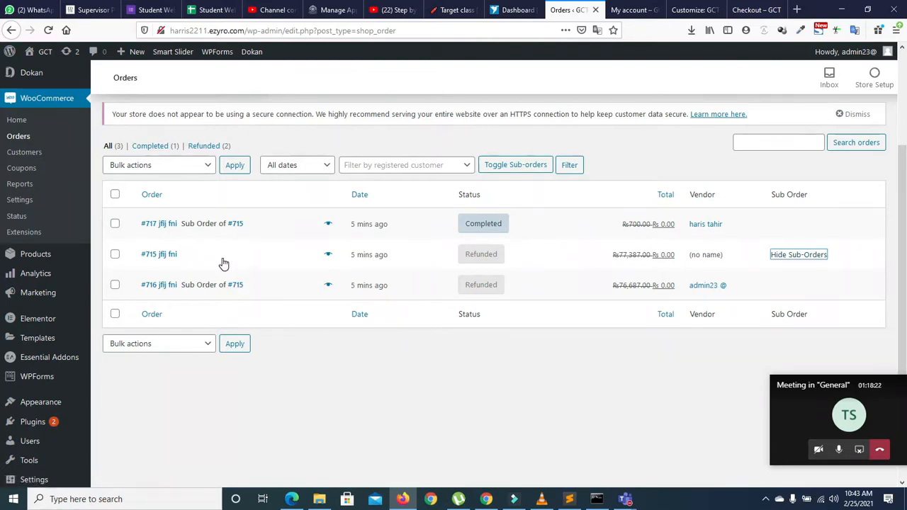
left_click(114, 255)
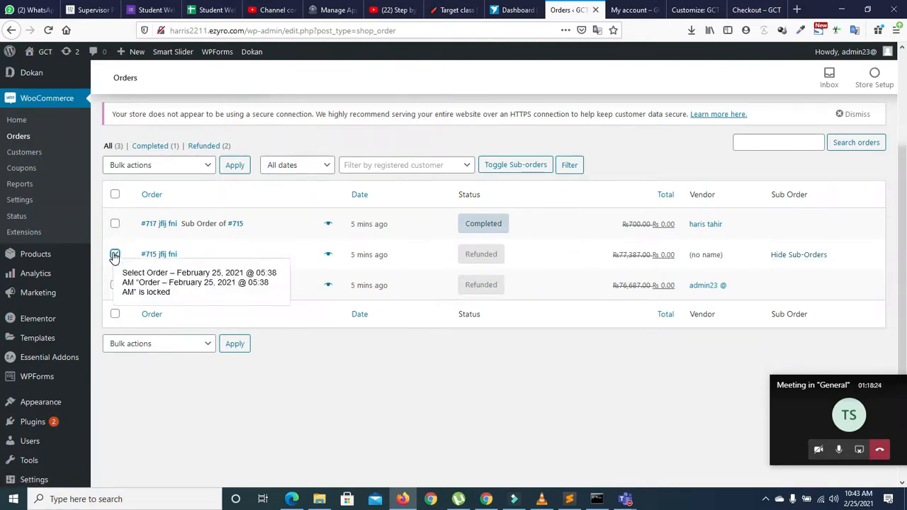
left_click(204, 165)
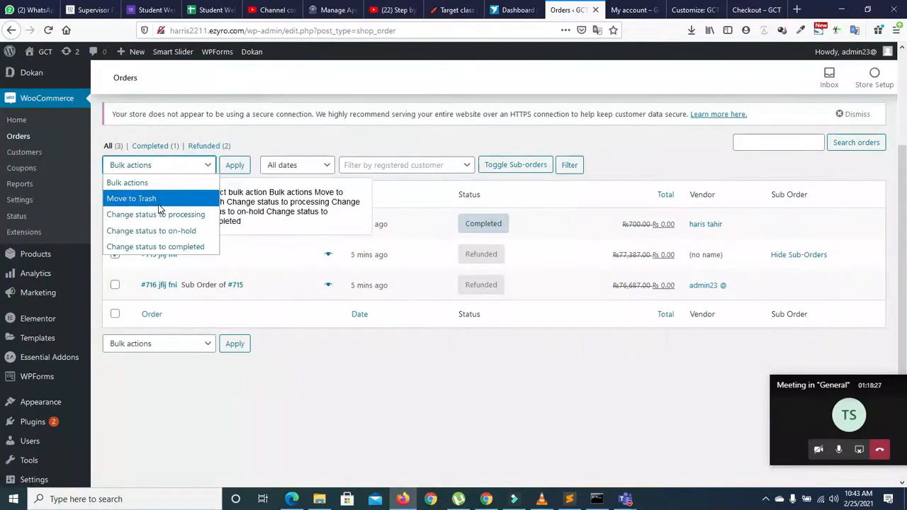
left_click(205, 198)
left_click(234, 165)
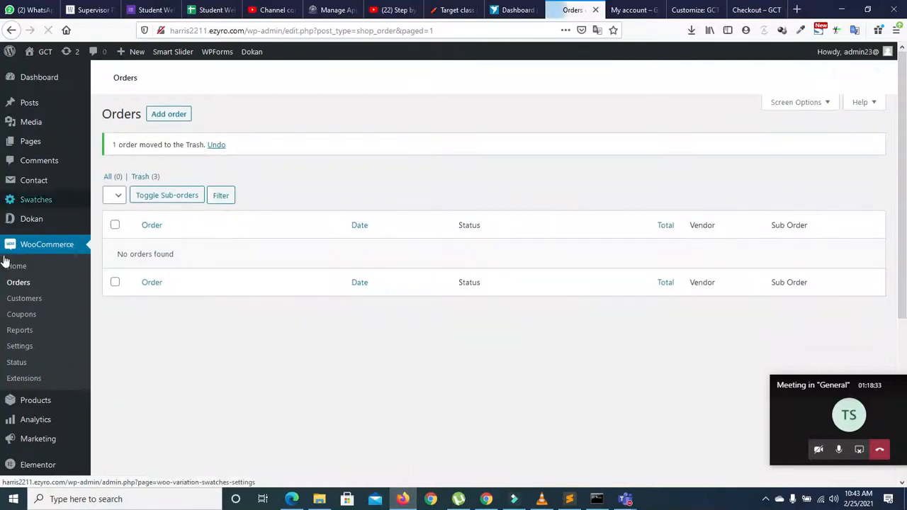
mouse_move(27, 224)
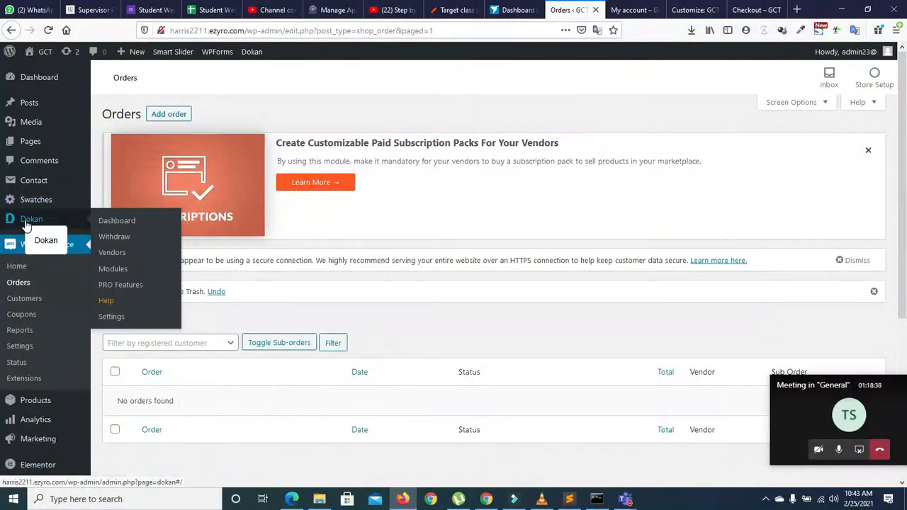
Step: Open Dokan Vendors, filter to Approved, and view the approved vendor's single shirt product
left_click(27, 225)
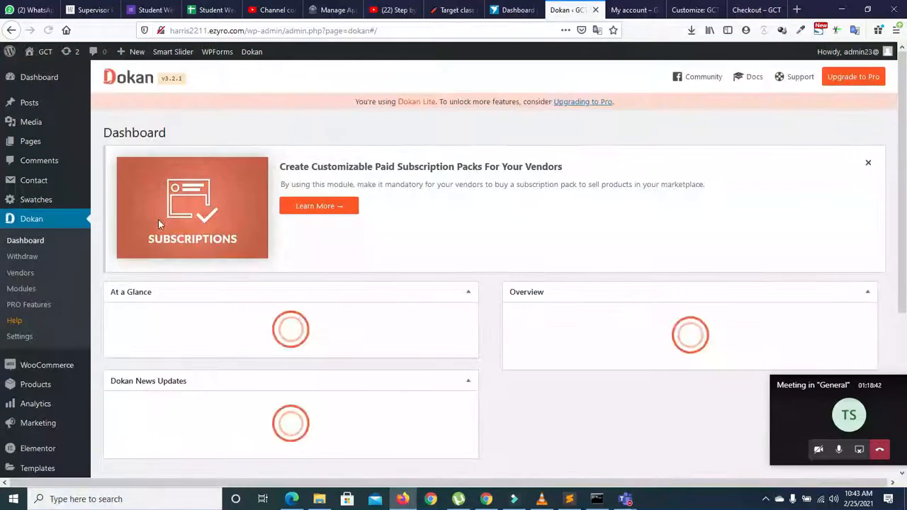
left_click(26, 275)
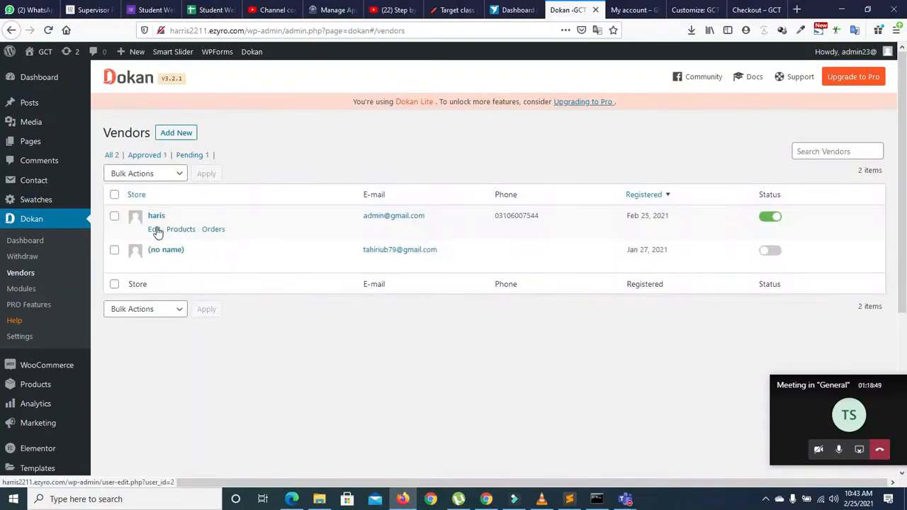
left_click(188, 155)
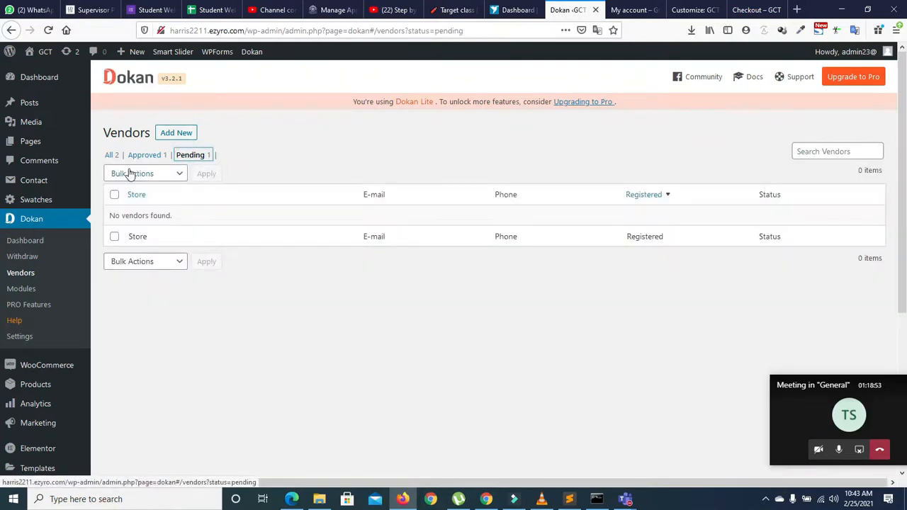
left_click(148, 156)
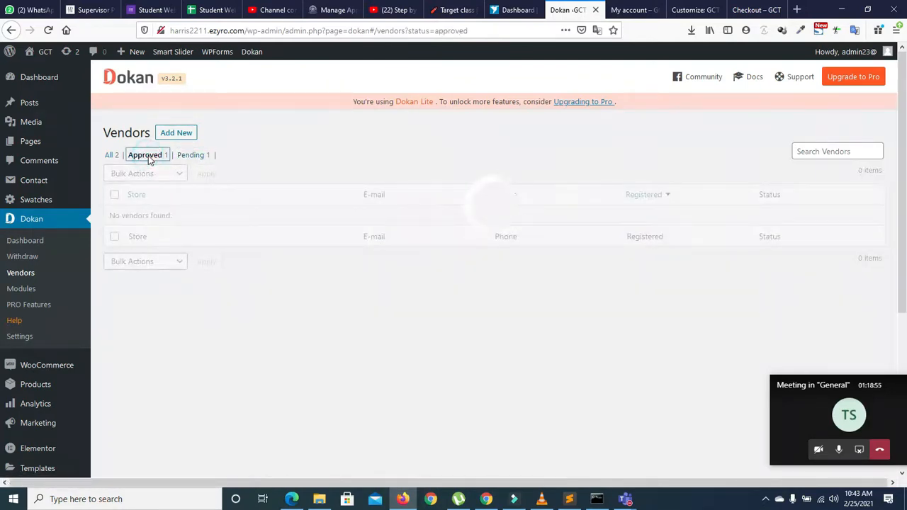
left_click(180, 231)
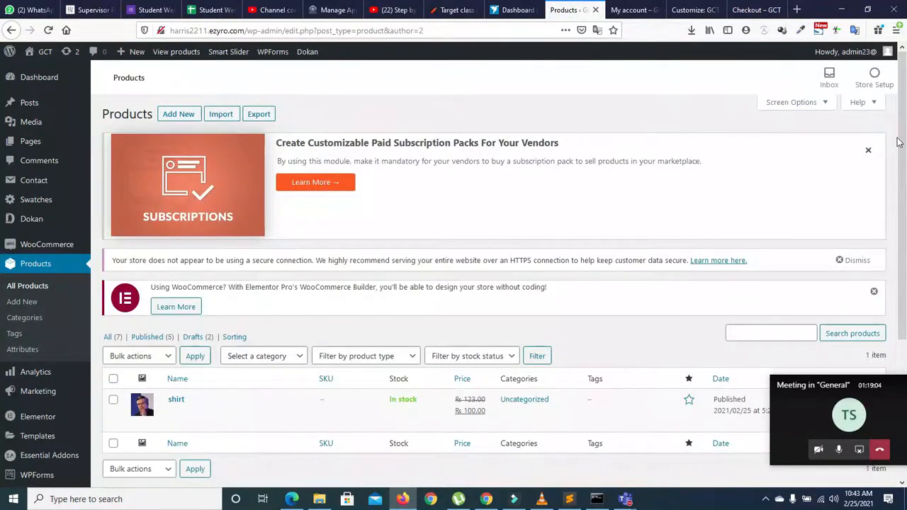
left_click_drag(897, 142, 891, 258)
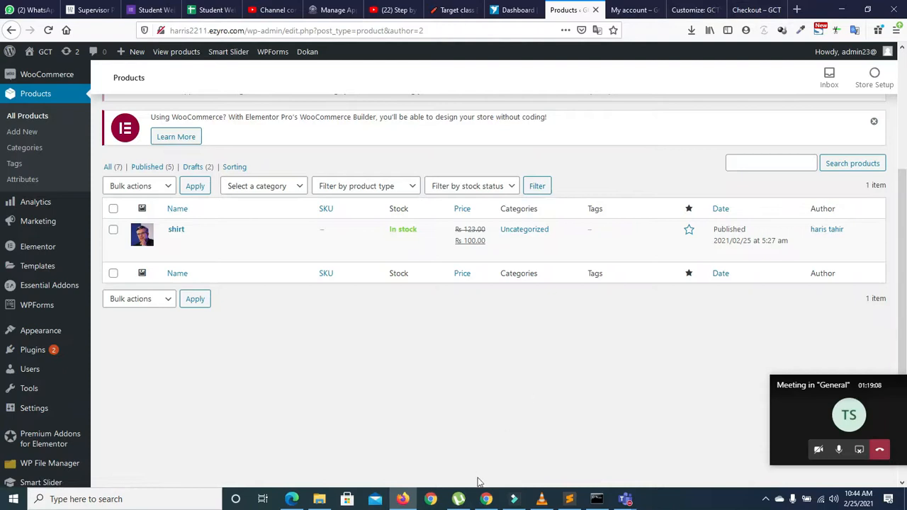
left_click(486, 499)
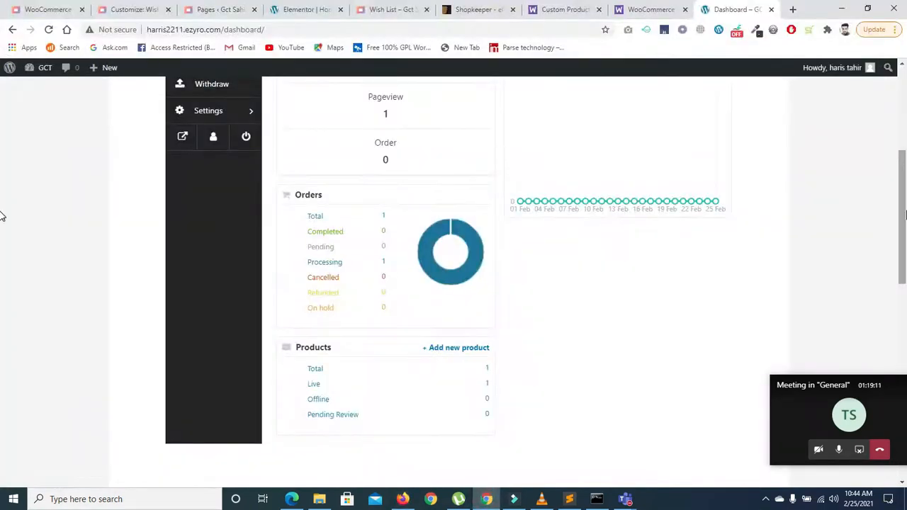
Step: Reload the vendor dashboard to show Rs0.00 sales and zero orders, then return to WordPress Products
scroll(3, 124, "up", 5)
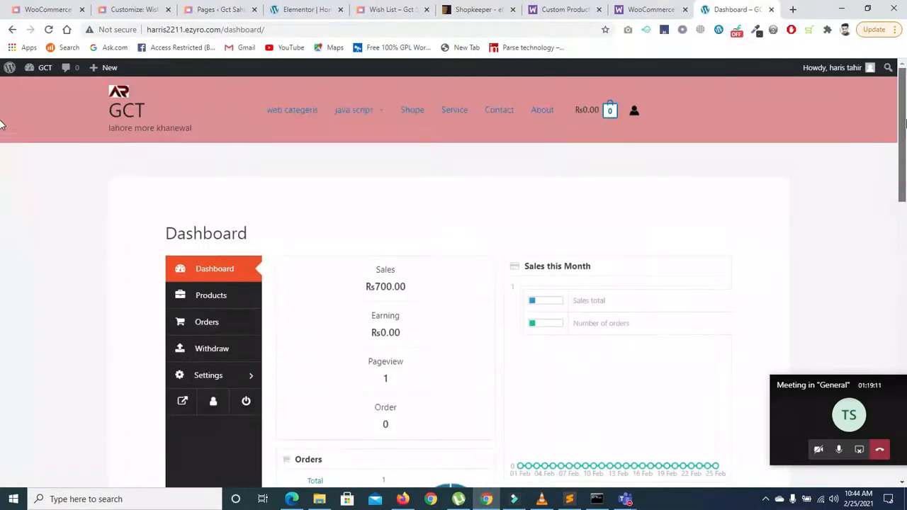
left_click(48, 29)
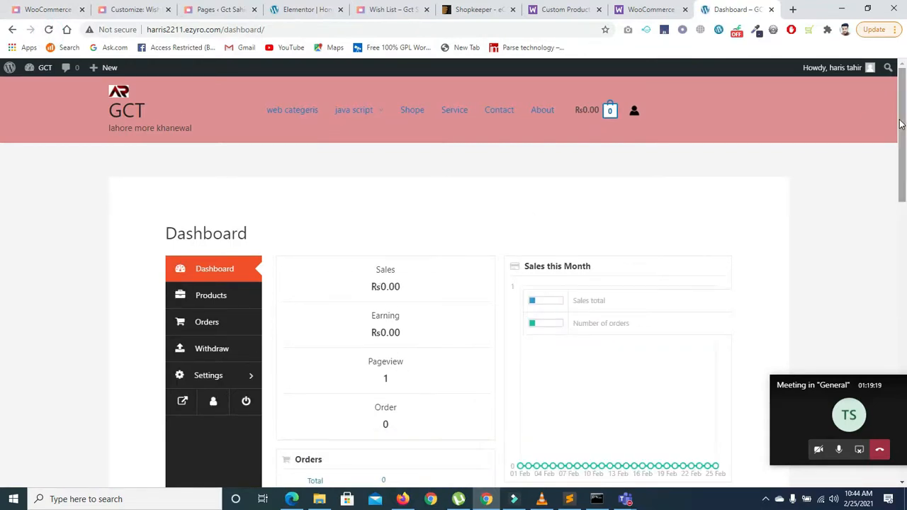
left_click_drag(901, 134, 666, 205)
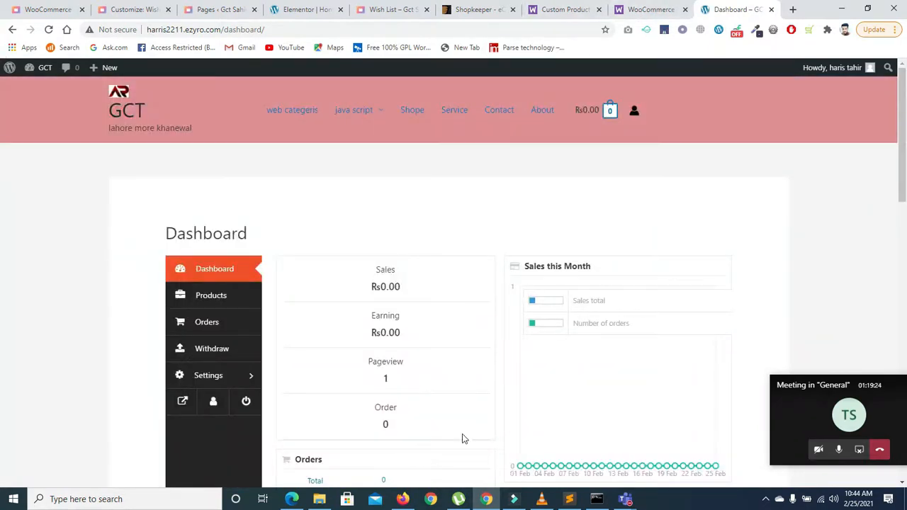
mouse_move(400, 500)
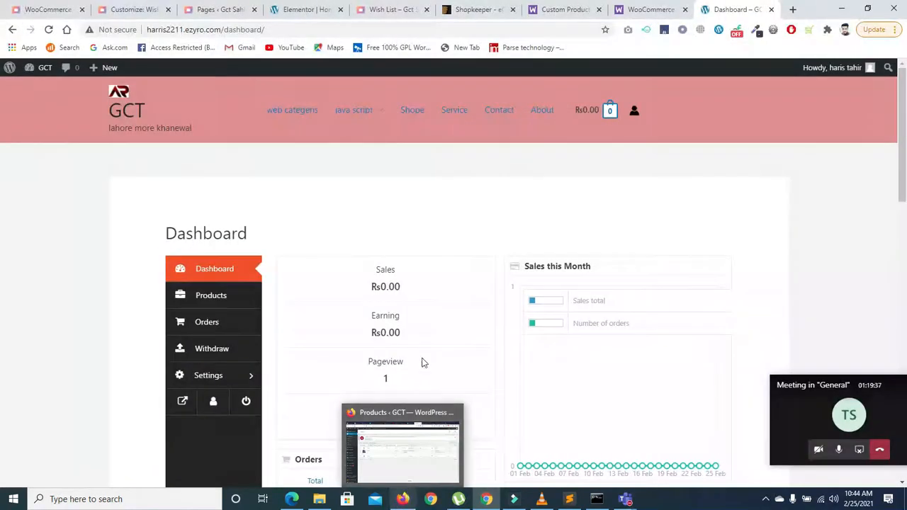
left_click(409, 500)
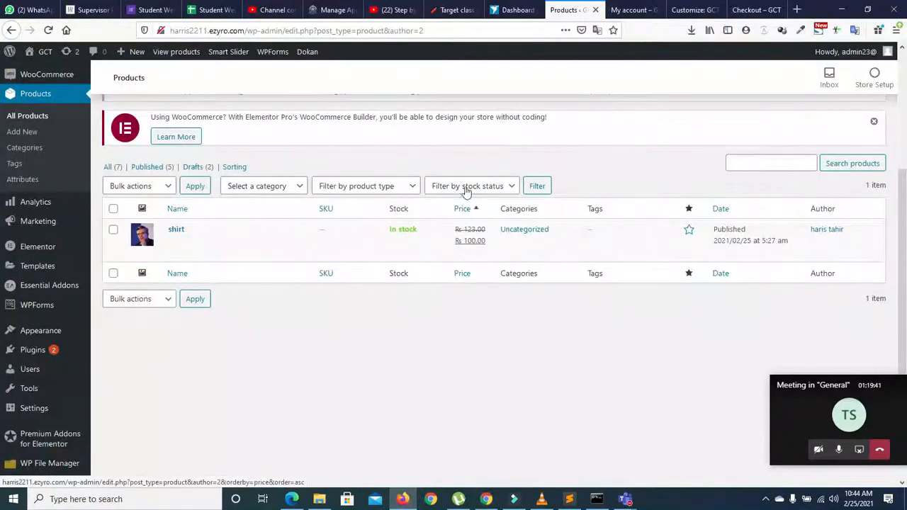
Step: Confirm sub-order 716 is marked trash on the storefront, then minimise the browser to the desktop
left_click(735, 10)
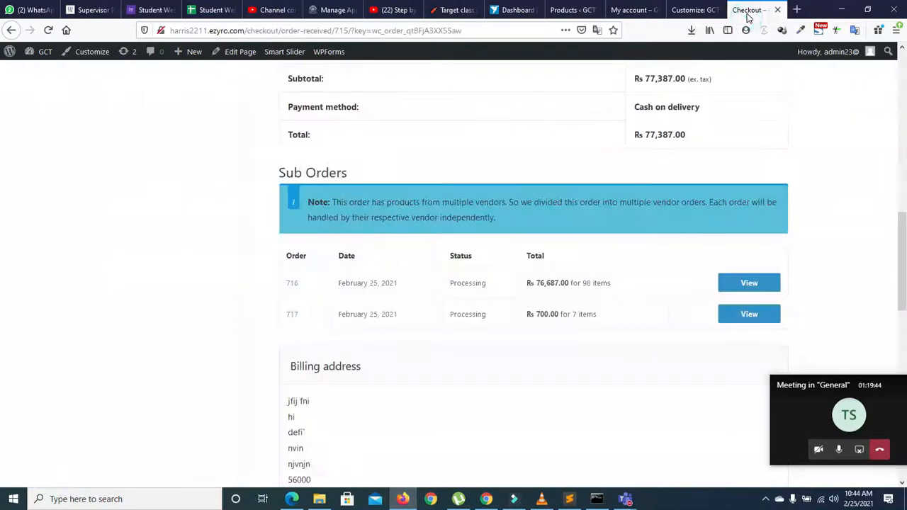
left_click(733, 287)
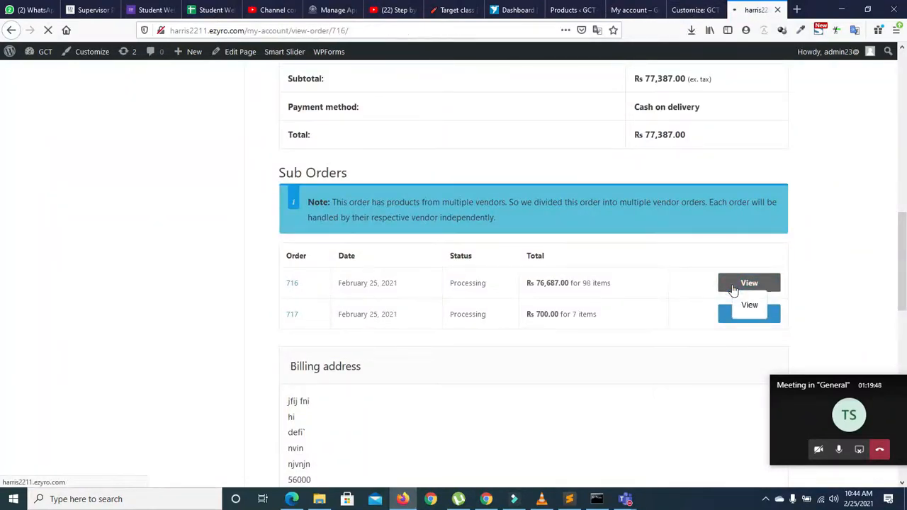
left_click_drag(902, 113, 1, 123)
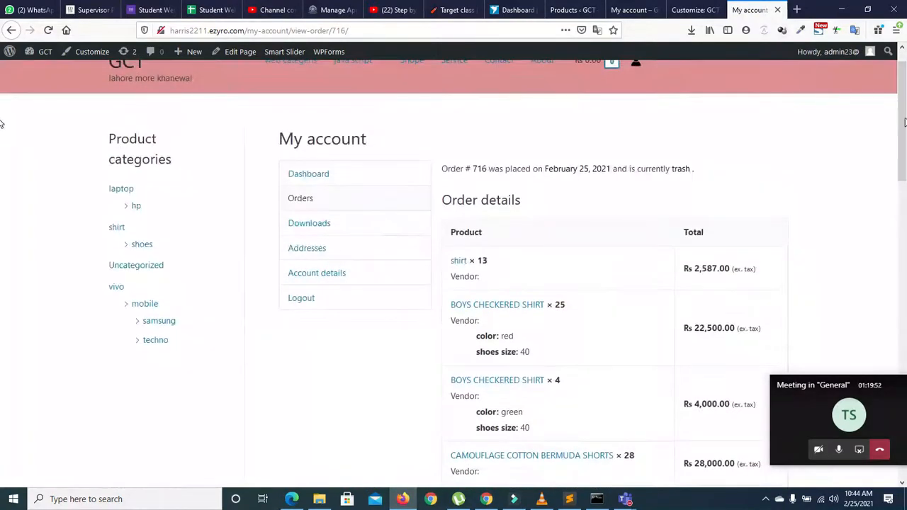
left_click(11, 30)
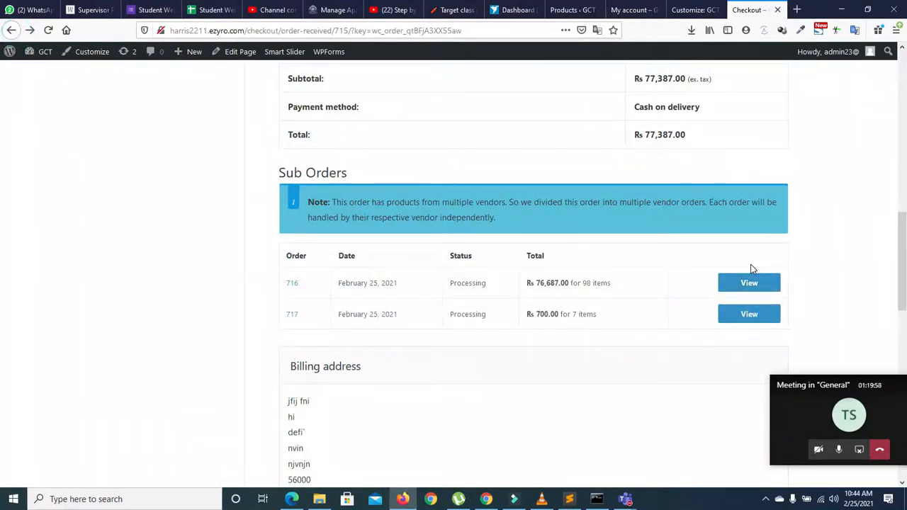
key("super+d")
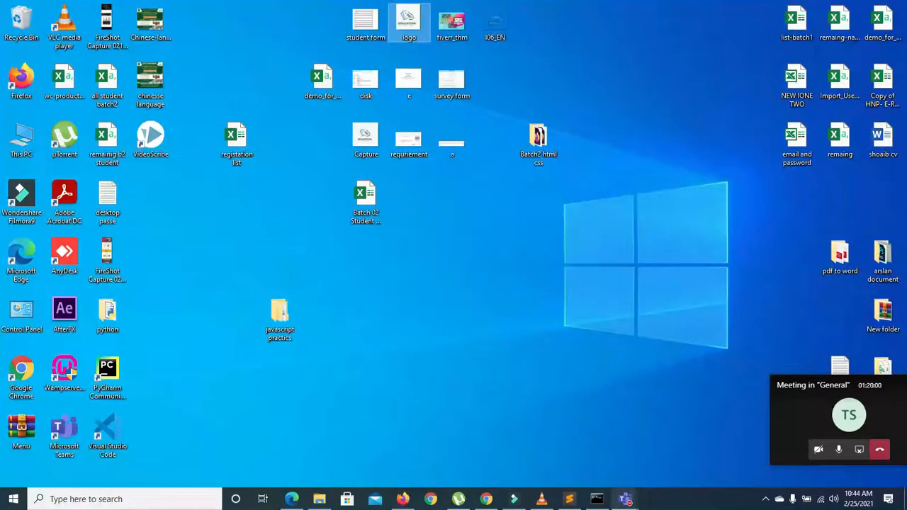
Step: Reopen the Dokan vendor dashboard from My account, showing Rs0.00 sales
mouse_move(623, 499)
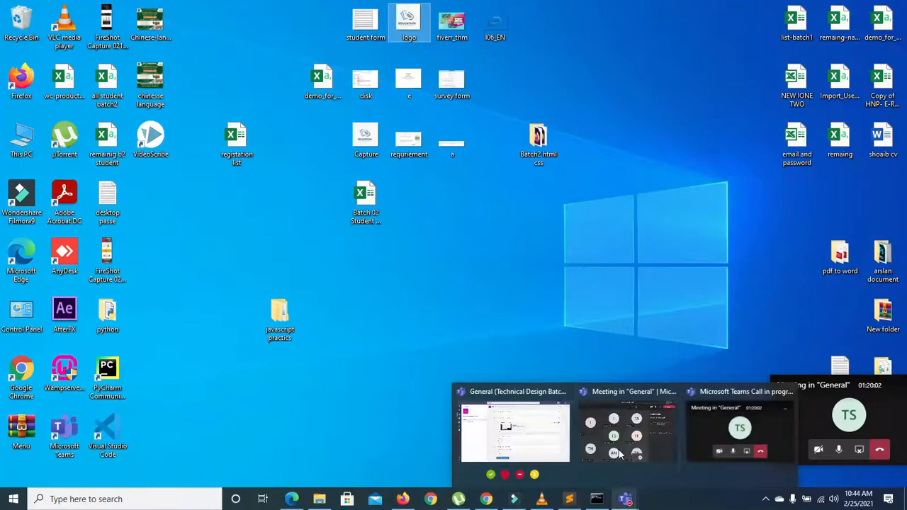
mouse_move(406, 500)
mouse_move(486, 499)
left_click(491, 479)
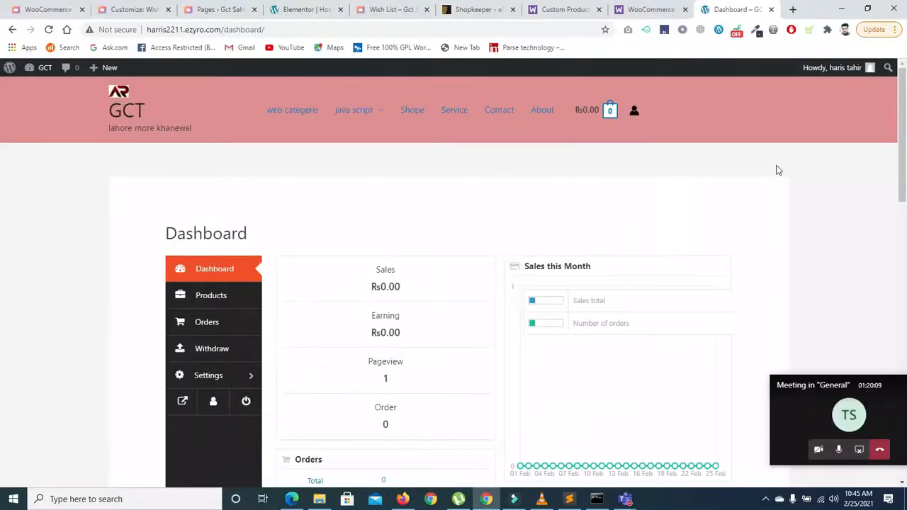
left_click_drag(897, 130, 892, 201)
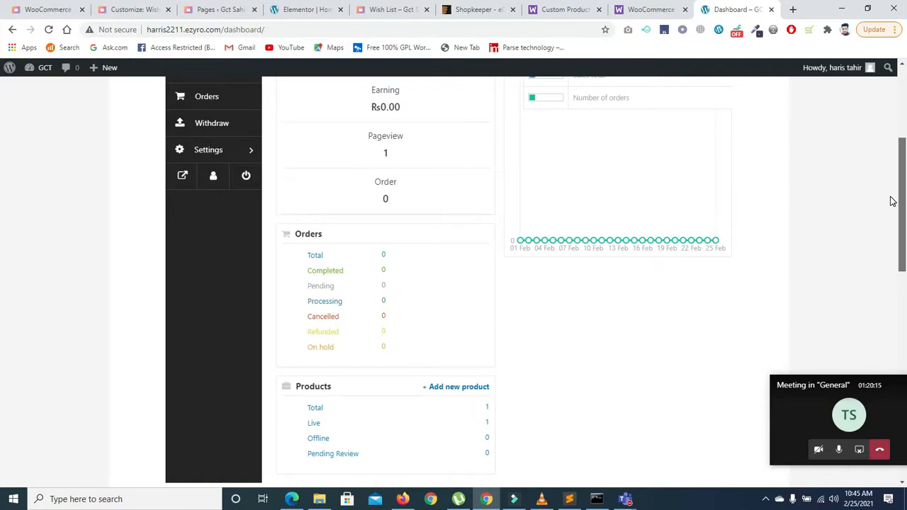
left_click_drag(906, 186, 902, 114)
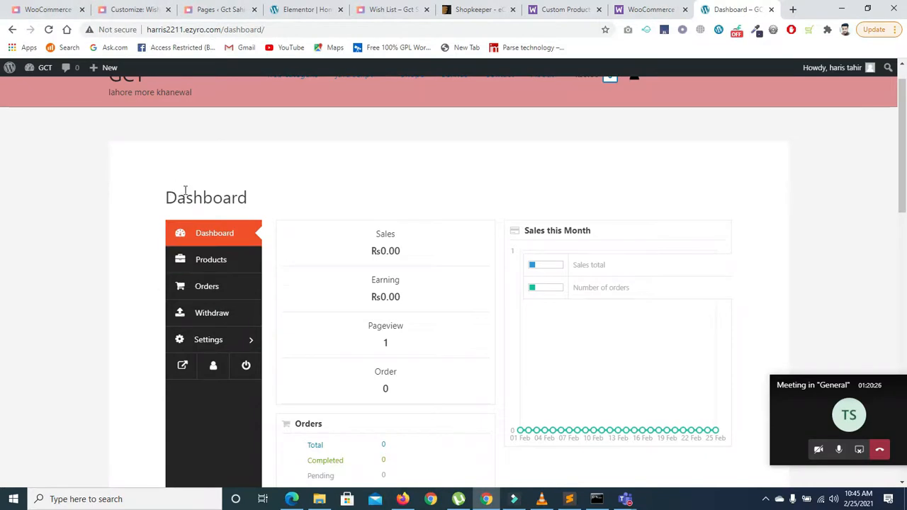
left_click_drag(903, 115, 898, 88)
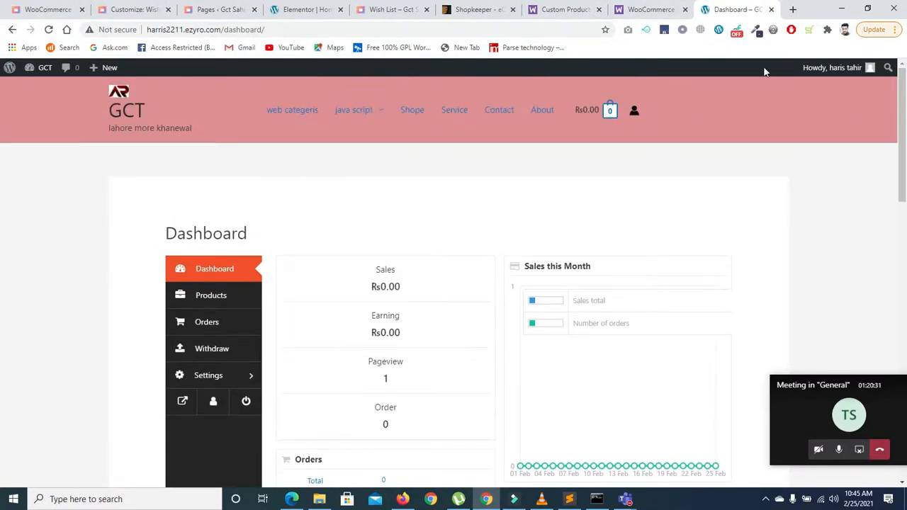
left_click(634, 114)
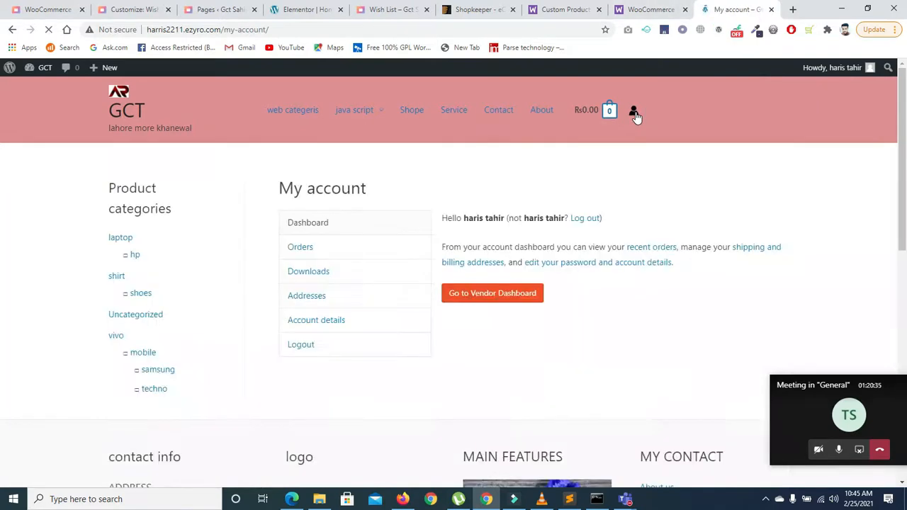
left_click(517, 295)
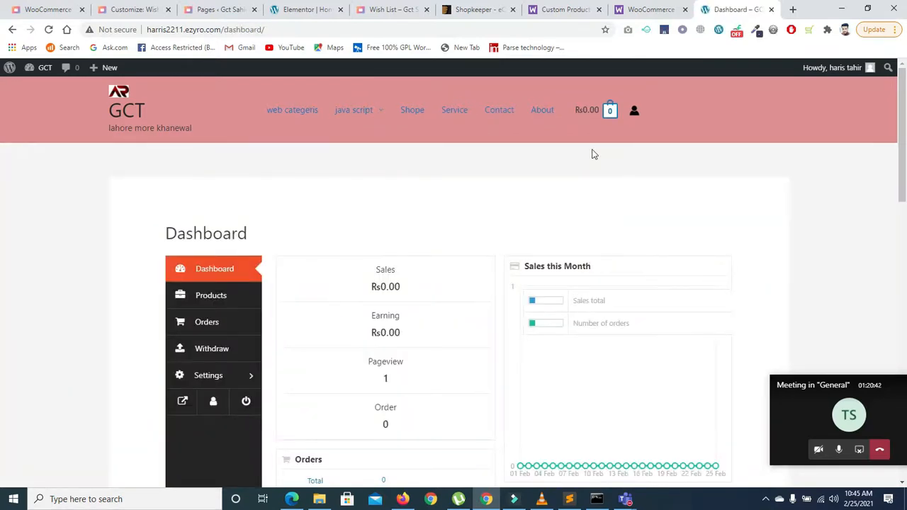
Step: Close the Custom Product Tabs pages and return to the Firefox checkout page
left_click(653, 10)
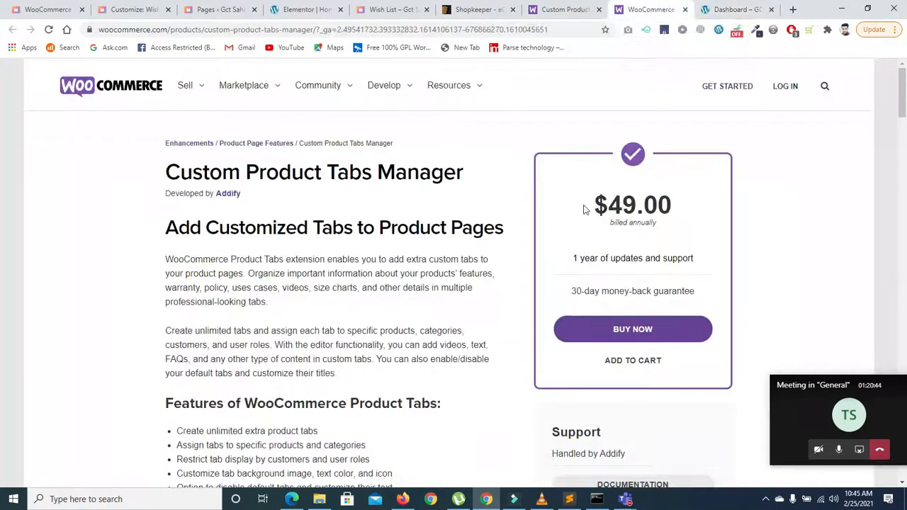
left_click(685, 10)
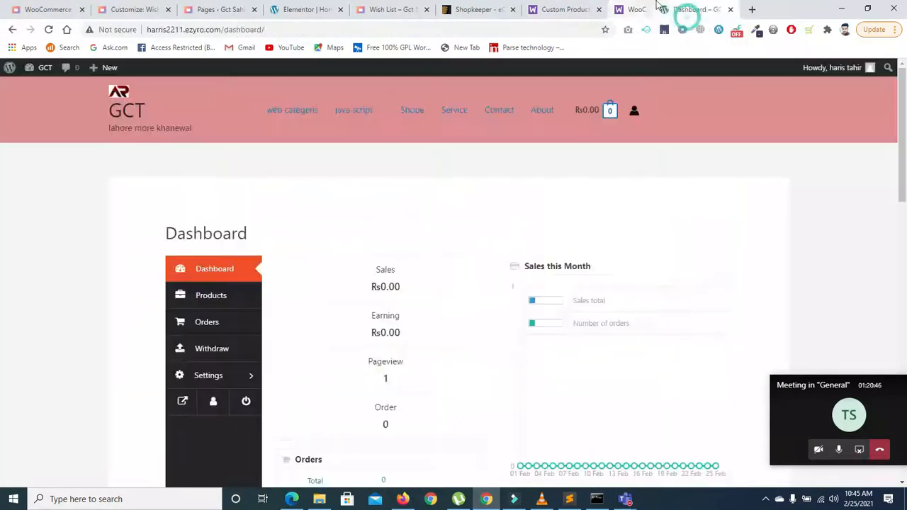
left_click(597, 9)
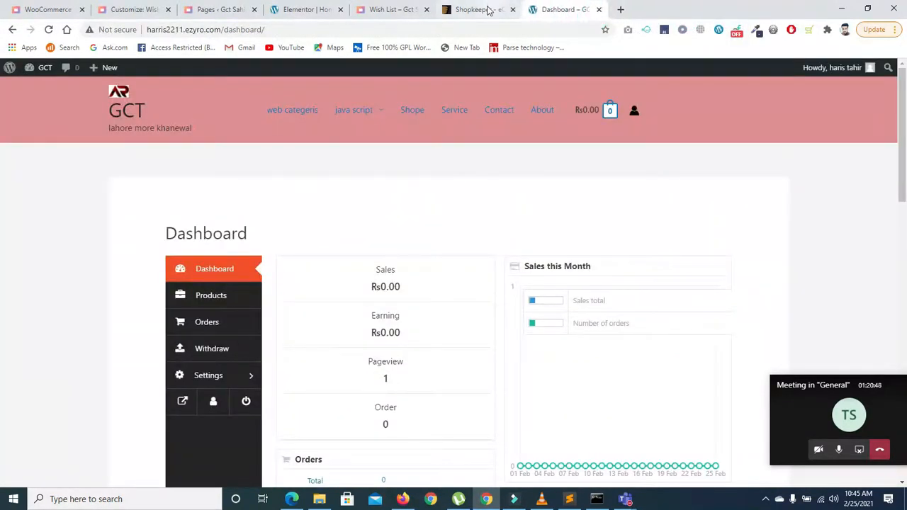
key("alt+Tab")
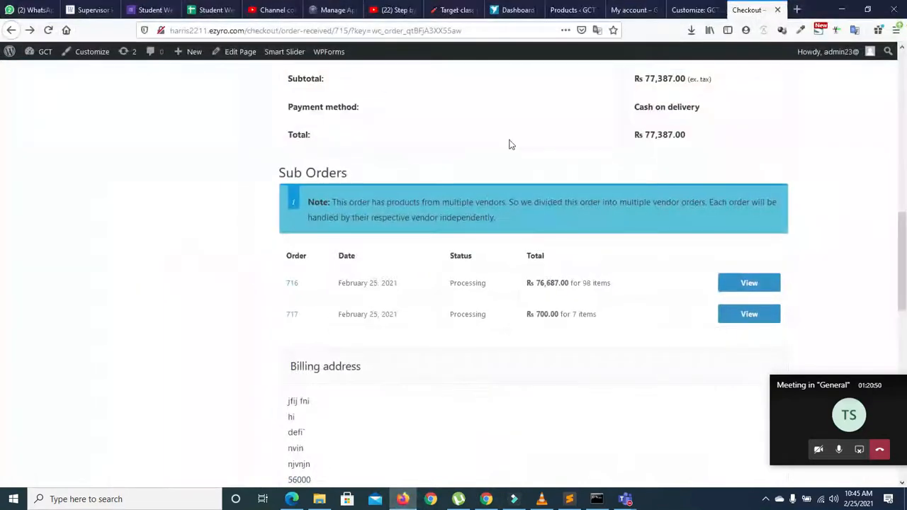
Step: Close the My account and Customize pages and return to the vendor's products list
left_click(615, 10)
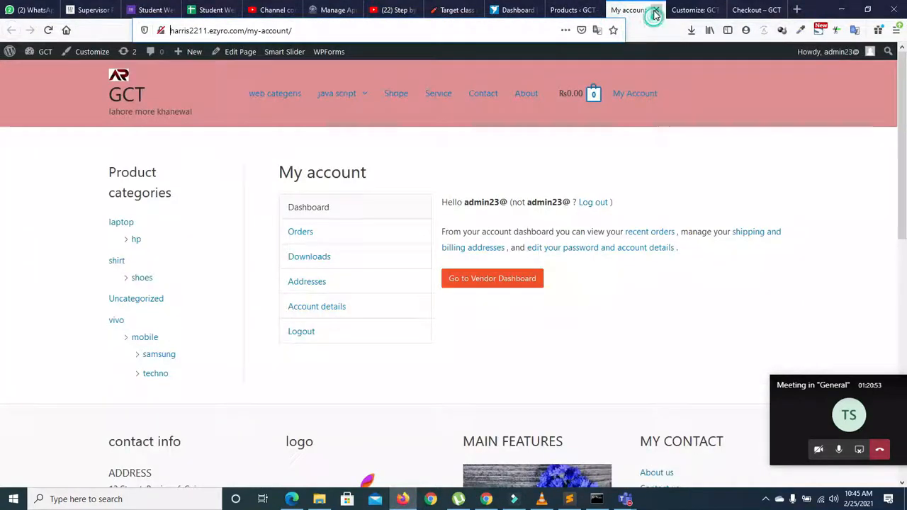
left_click(656, 10)
left_click(657, 10)
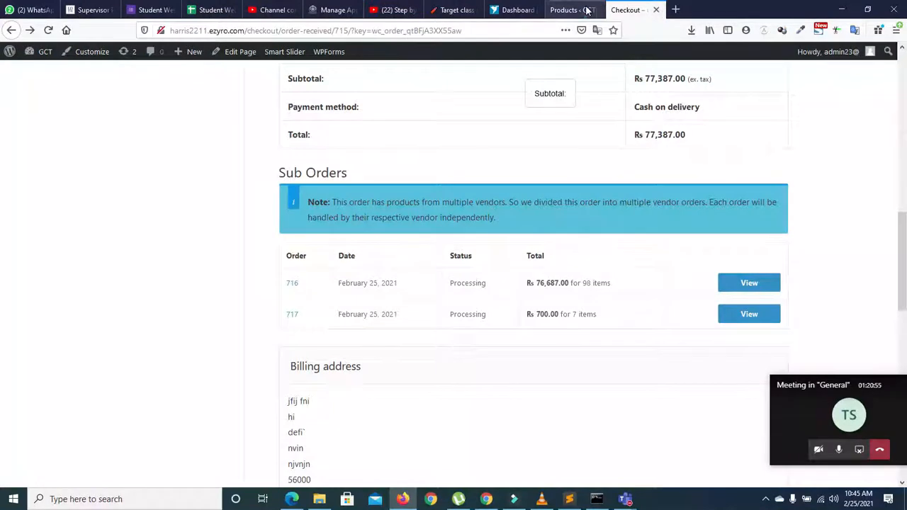
left_click(556, 8)
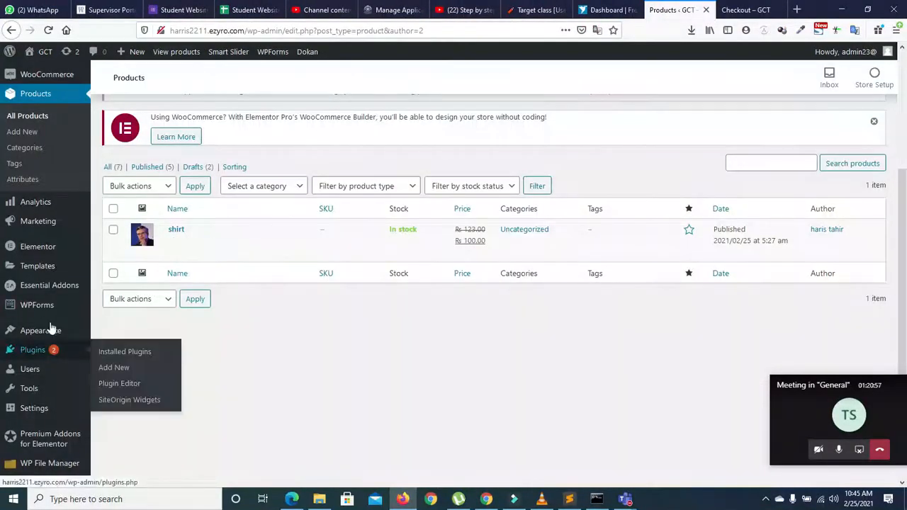
Step: Bring up the Teams meeting window and minimise it again
mouse_move(74, 330)
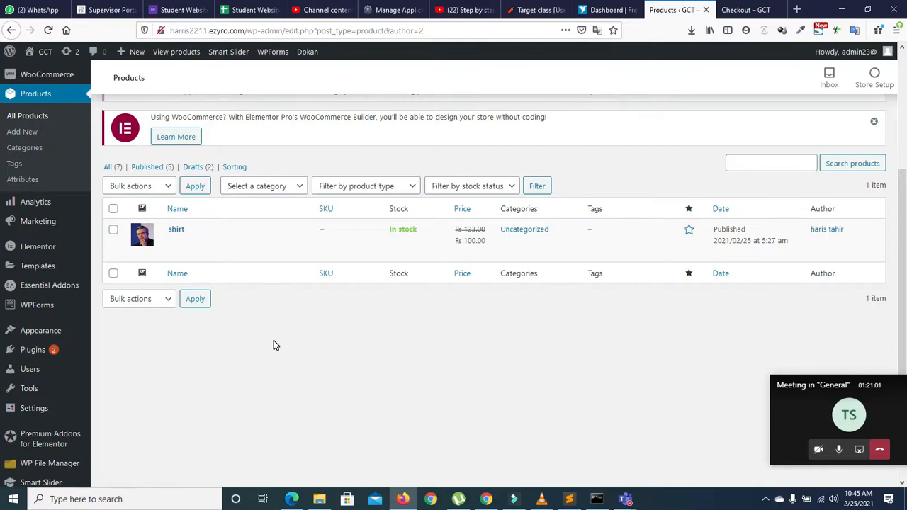
left_click(815, 417)
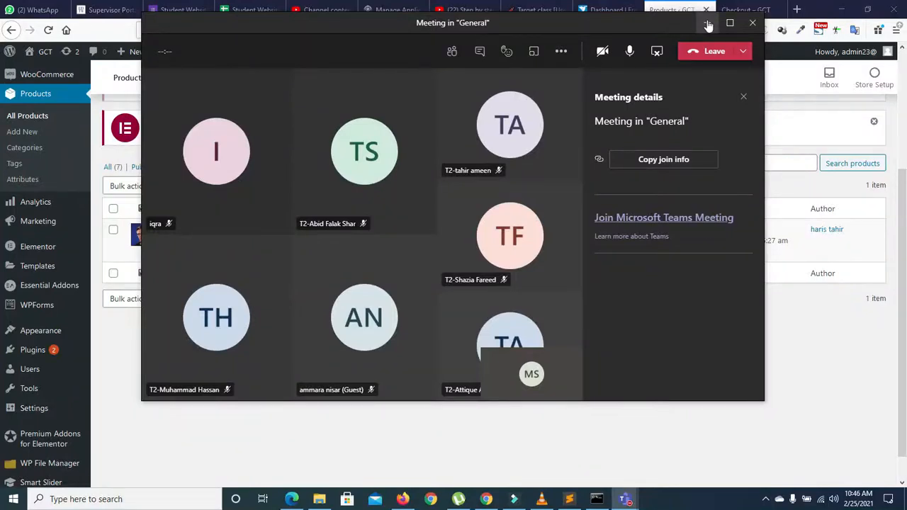
left_click(709, 26)
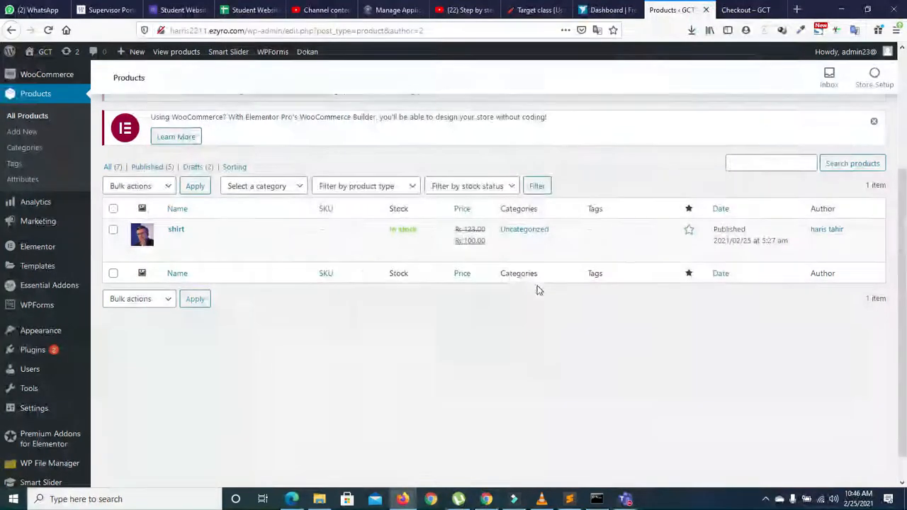
mouse_move(34, 225)
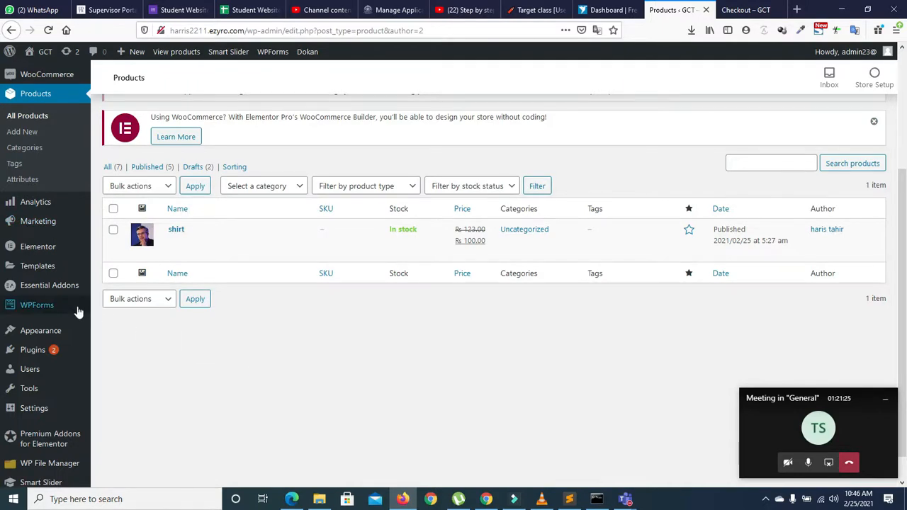
mouse_move(41, 330)
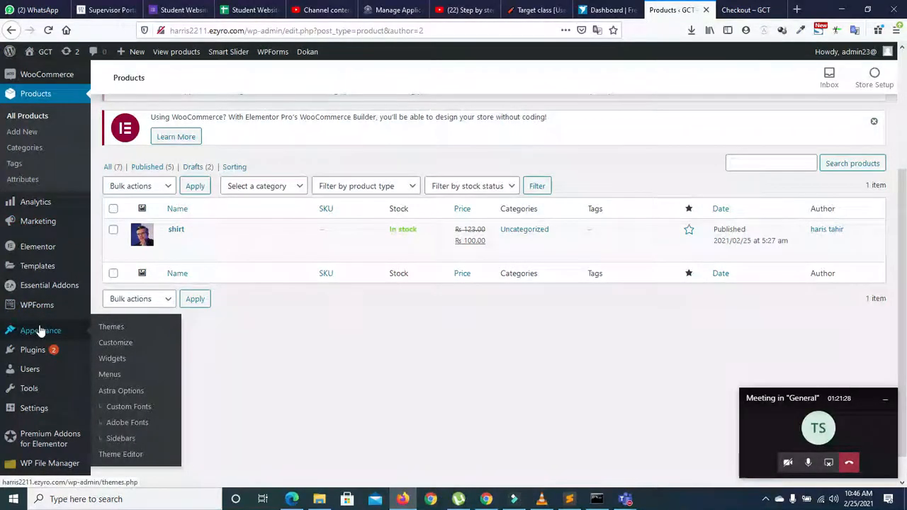